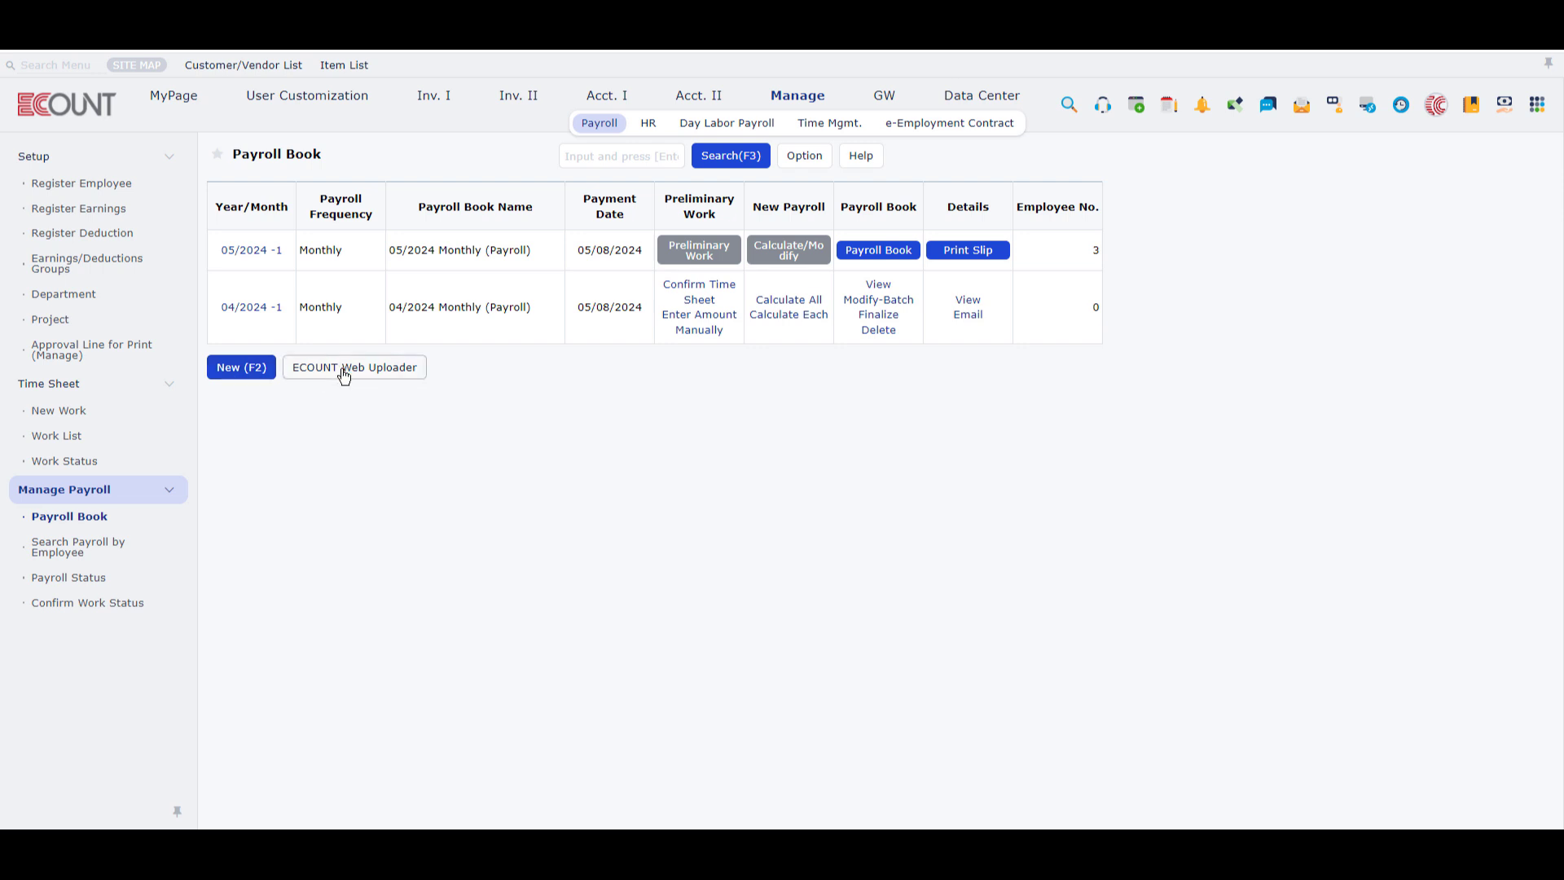
Step: Create a new payroll book entry and set its payroll frequency to Monthly
left_click(241, 369)
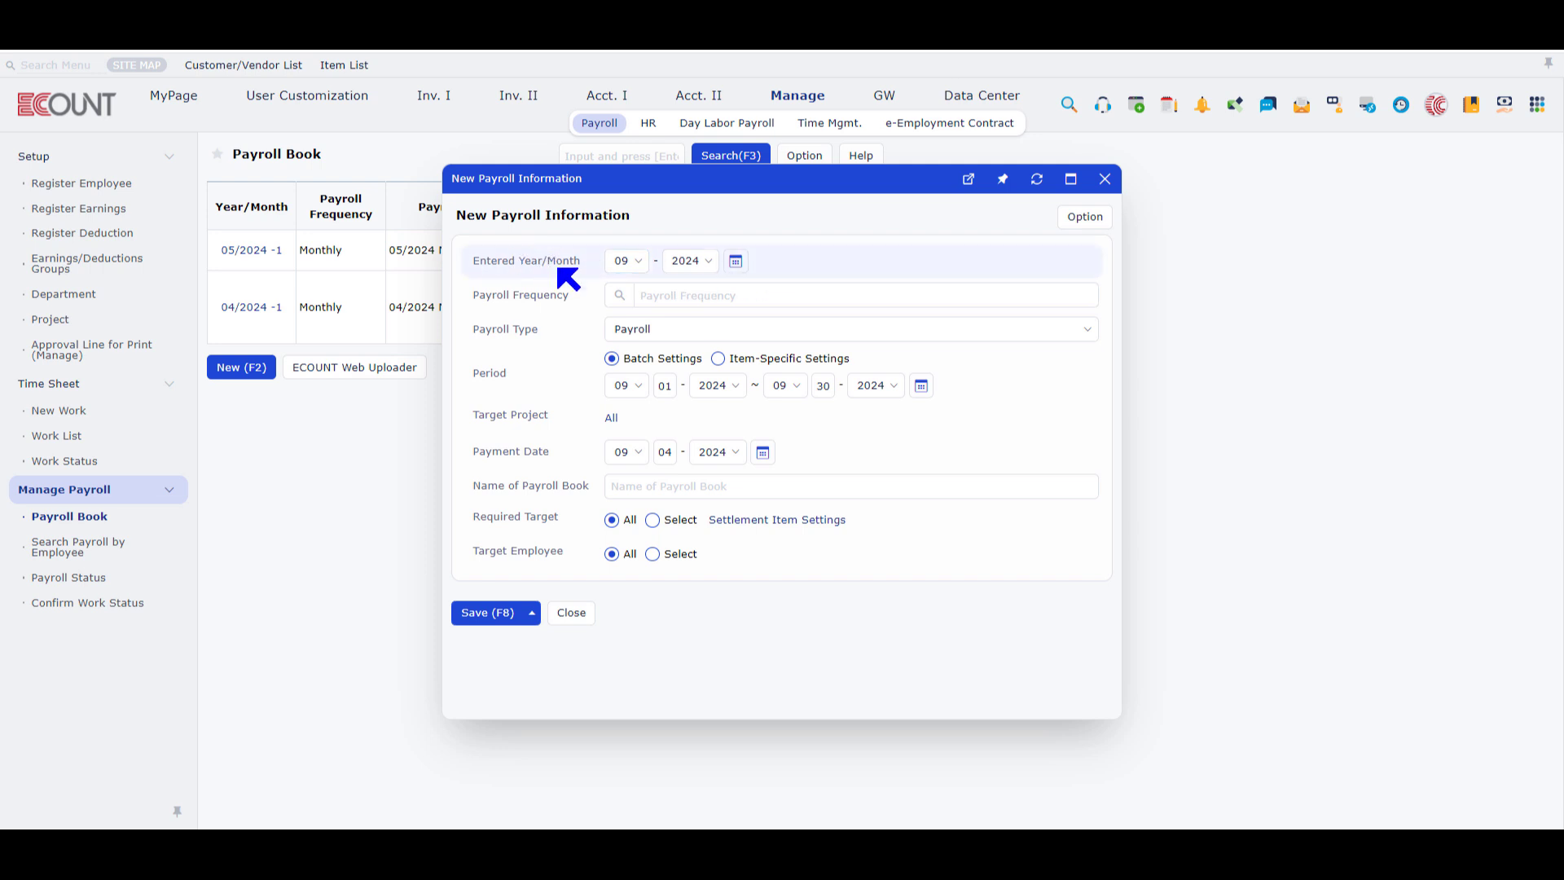
left_click(619, 296)
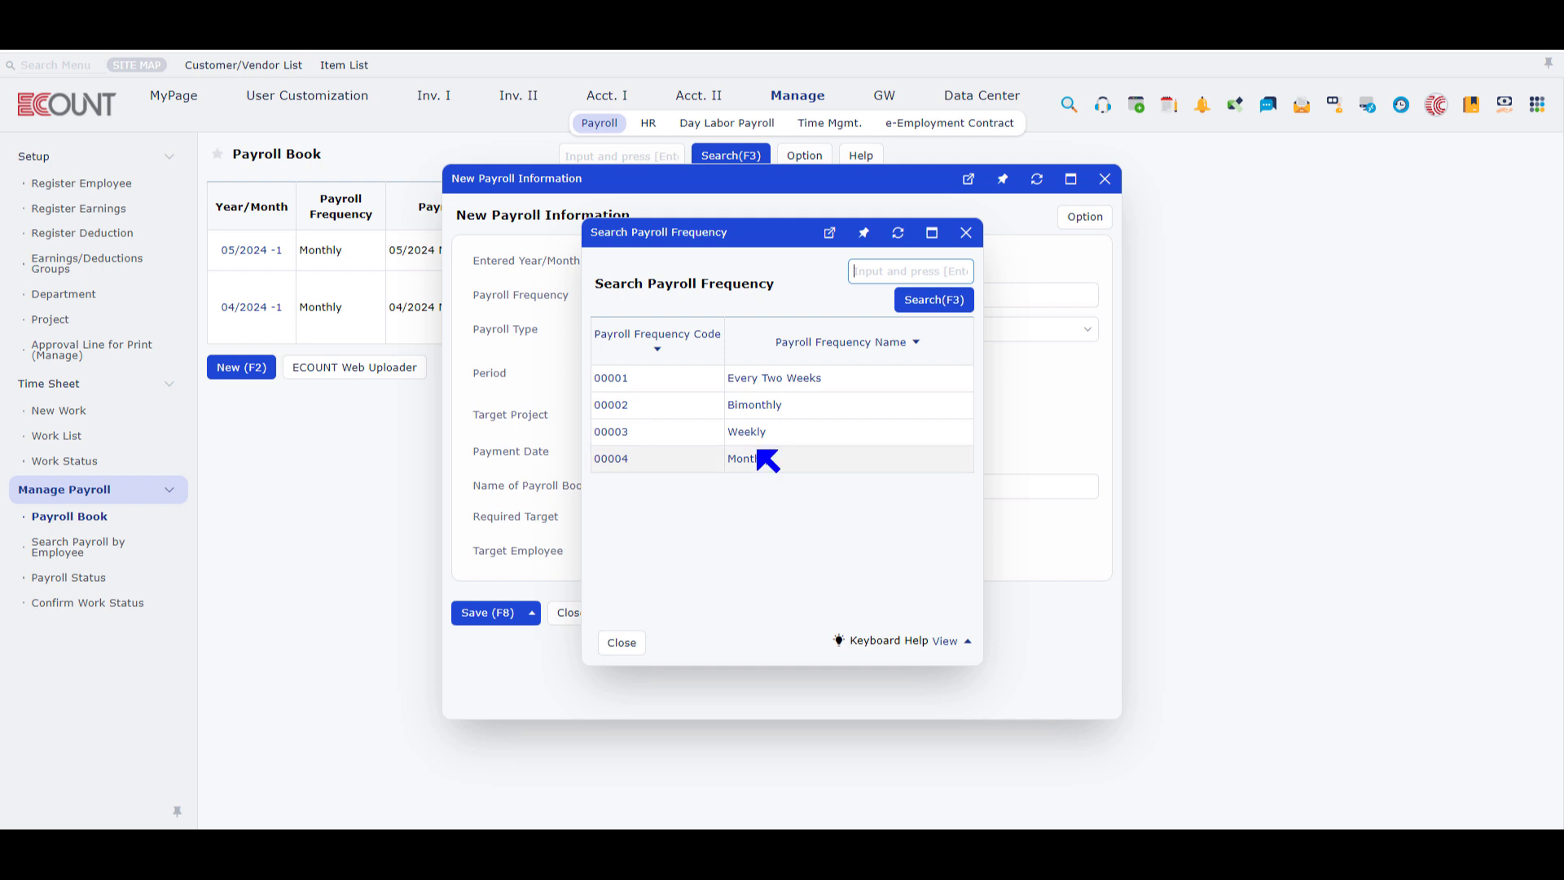
left_click(755, 460)
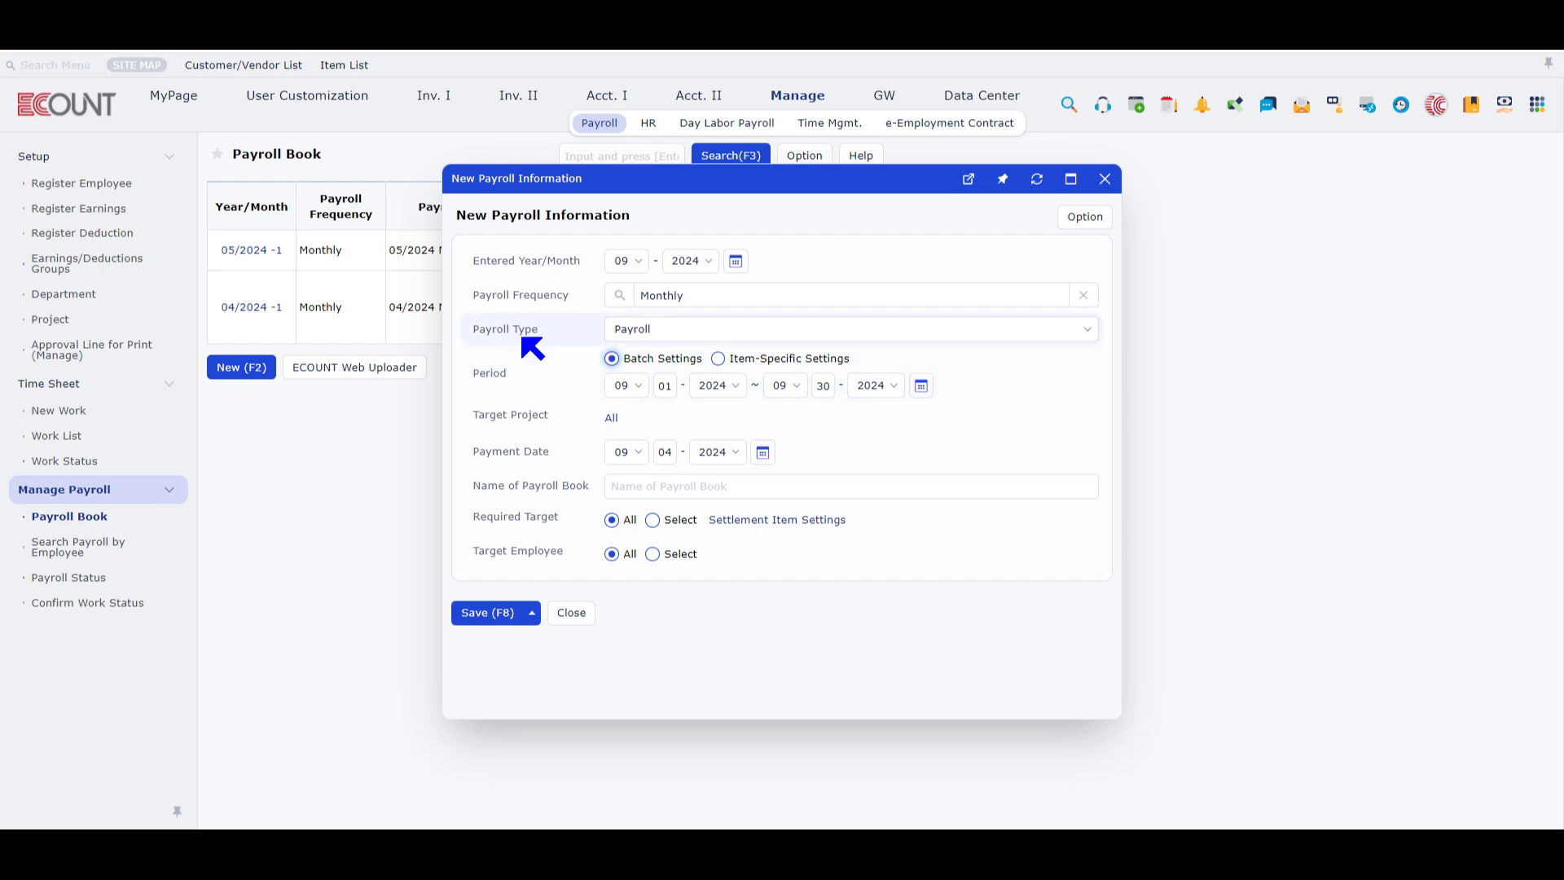
Step: Look through the available payroll types for the new payroll entry
left_click(667, 331)
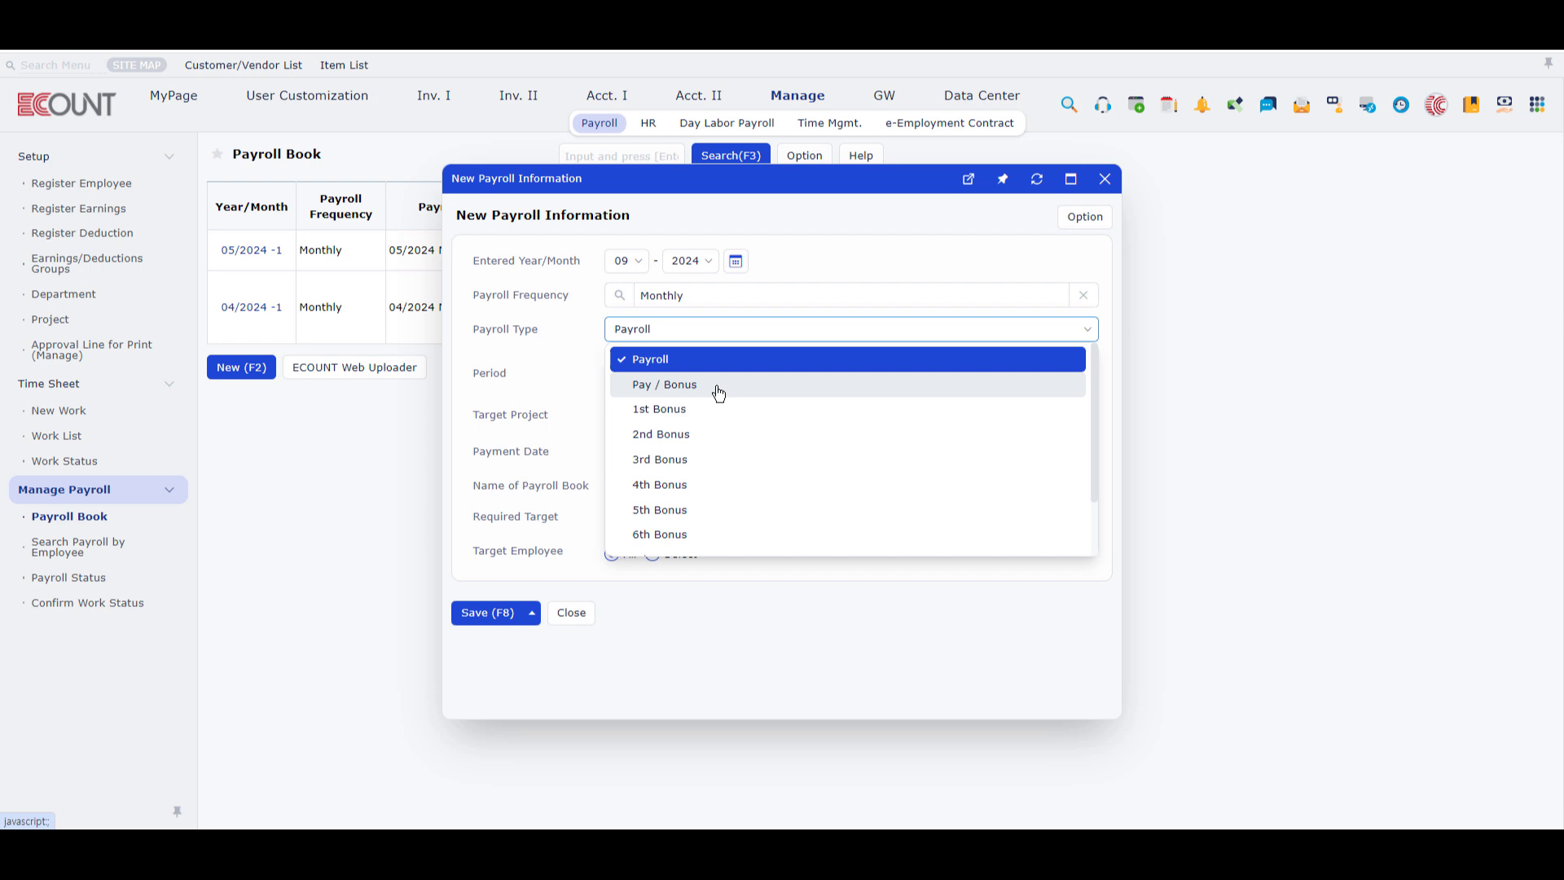
scroll(716, 408, "down", 1)
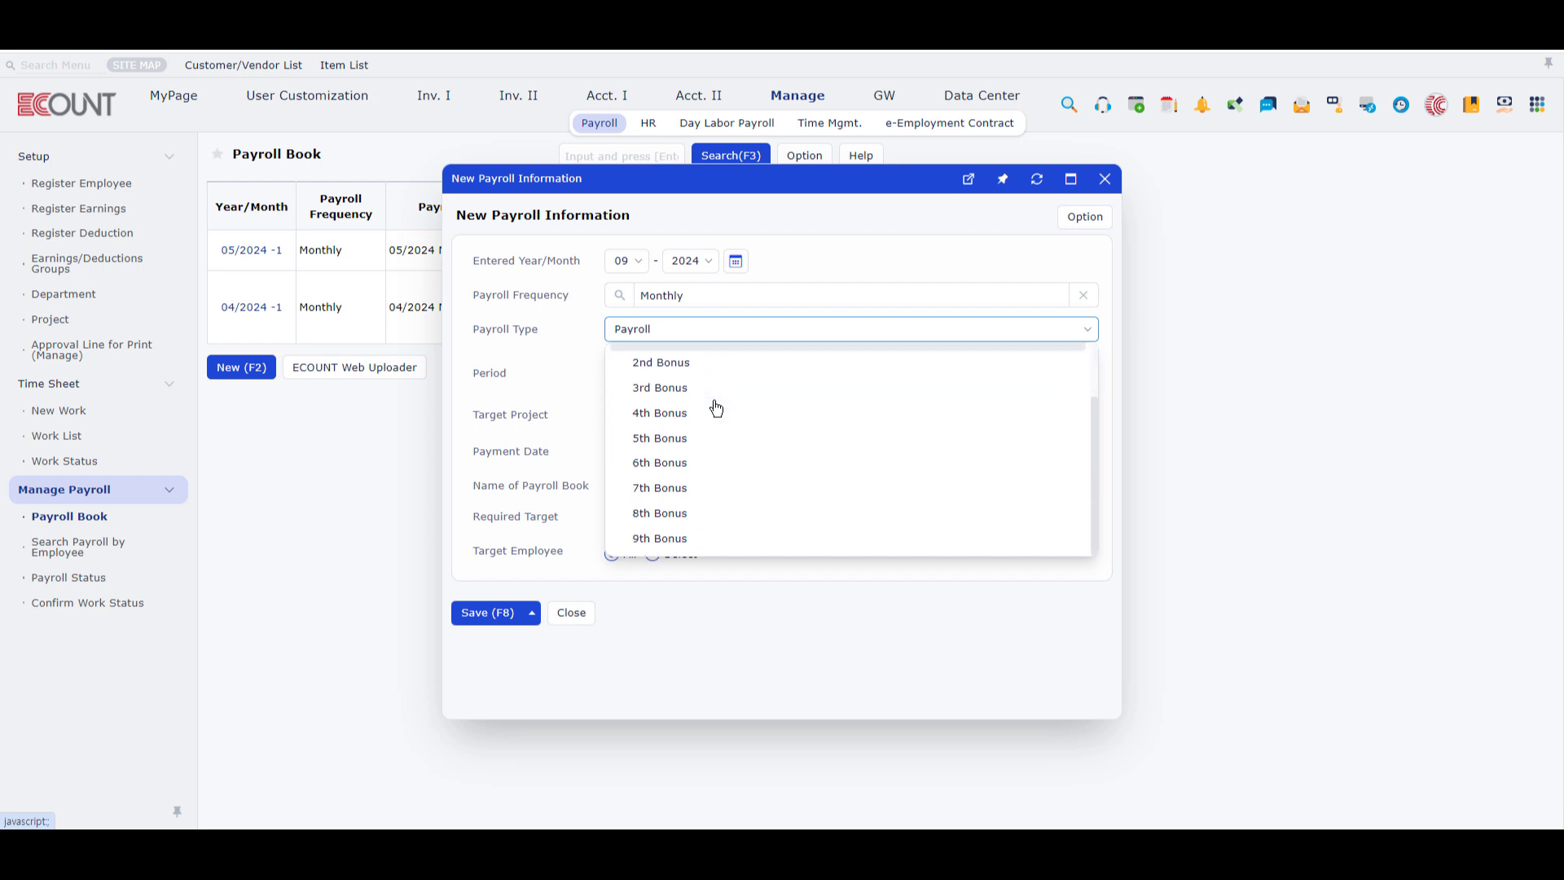
scroll(727, 492, "up", 2)
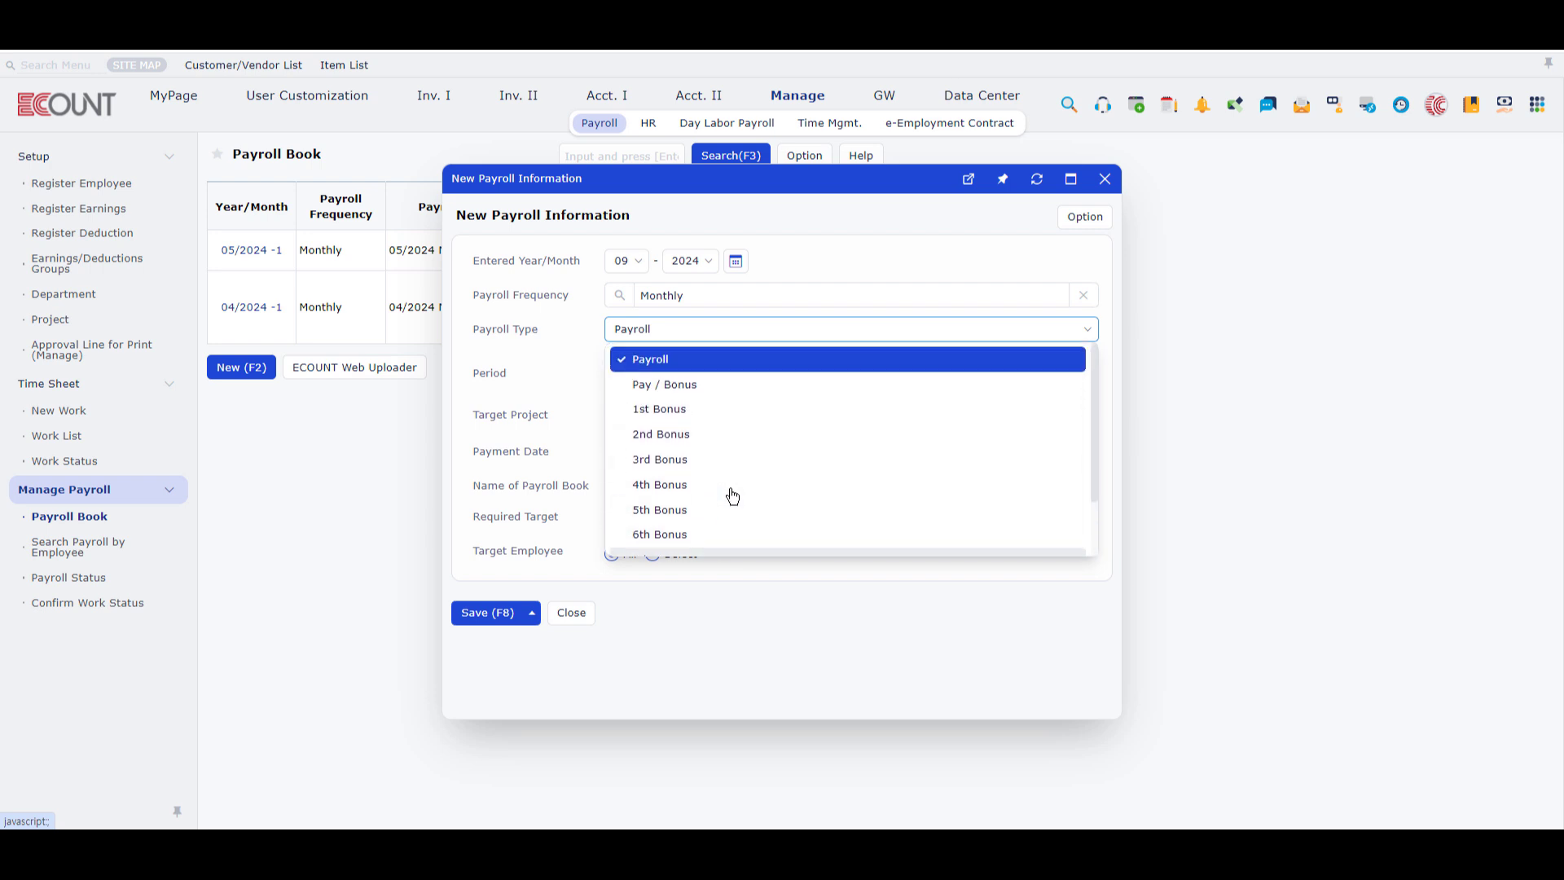
left_click(543, 407)
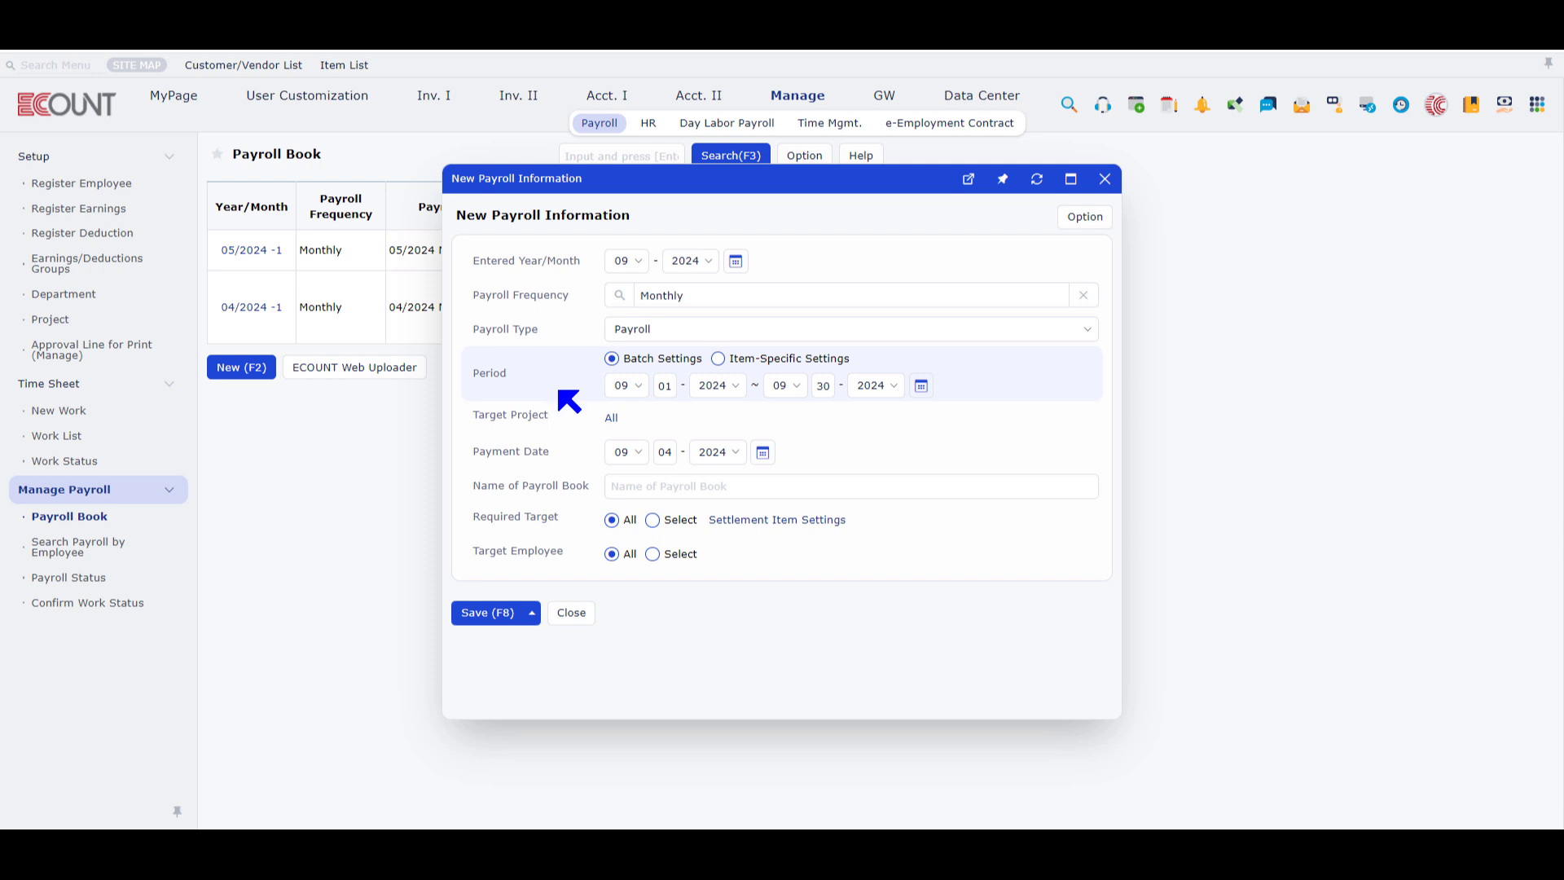
Step: View the projects that can be selected as the target project and return the target project to All
left_click(613, 421)
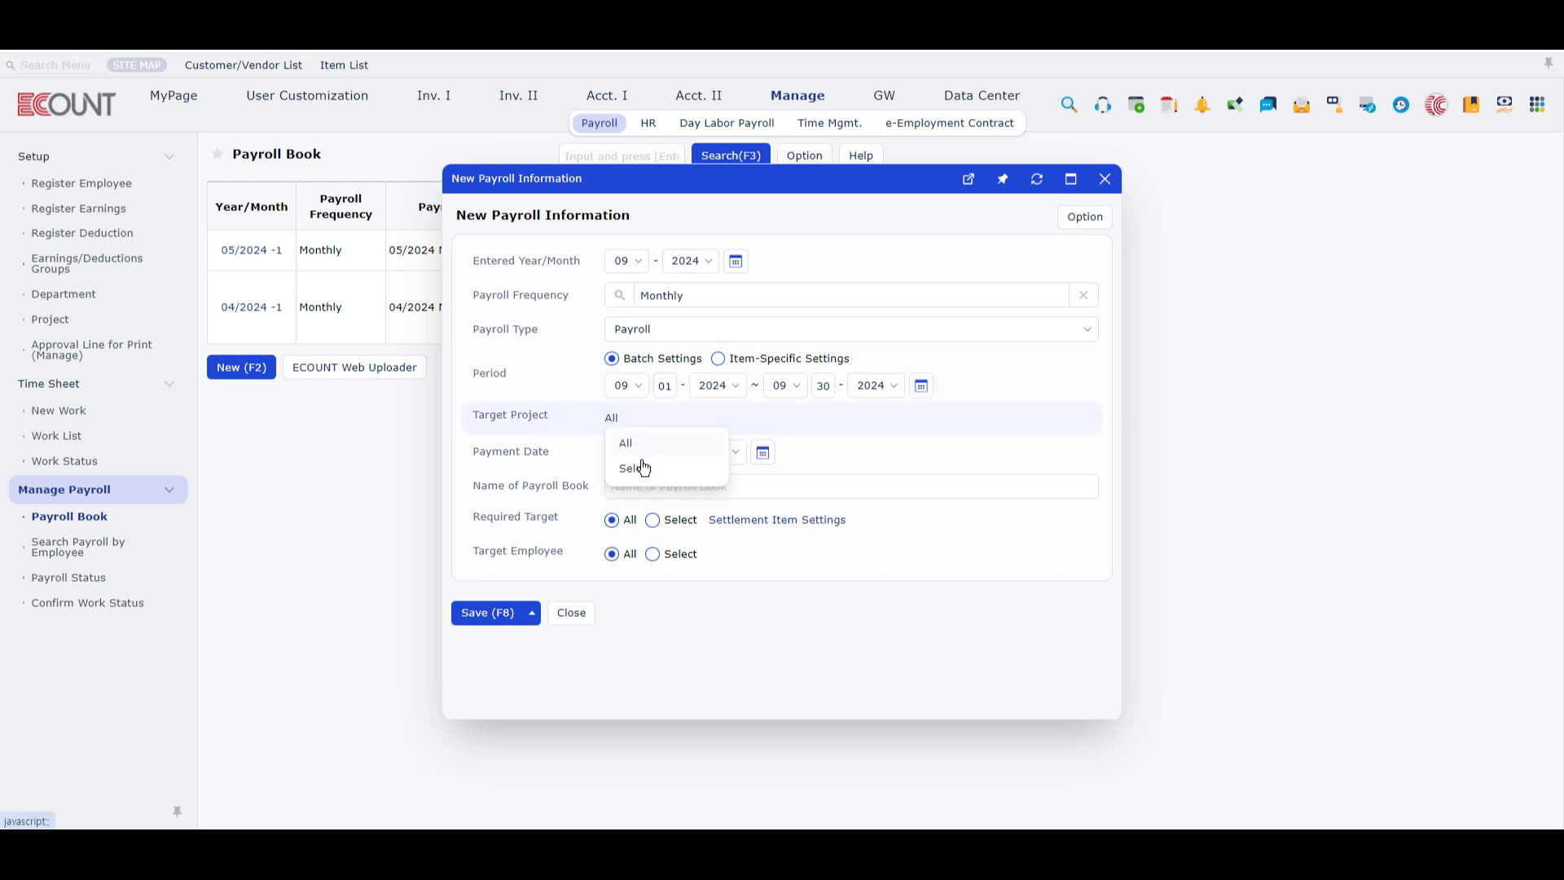
left_click(642, 471)
left_click(649, 419)
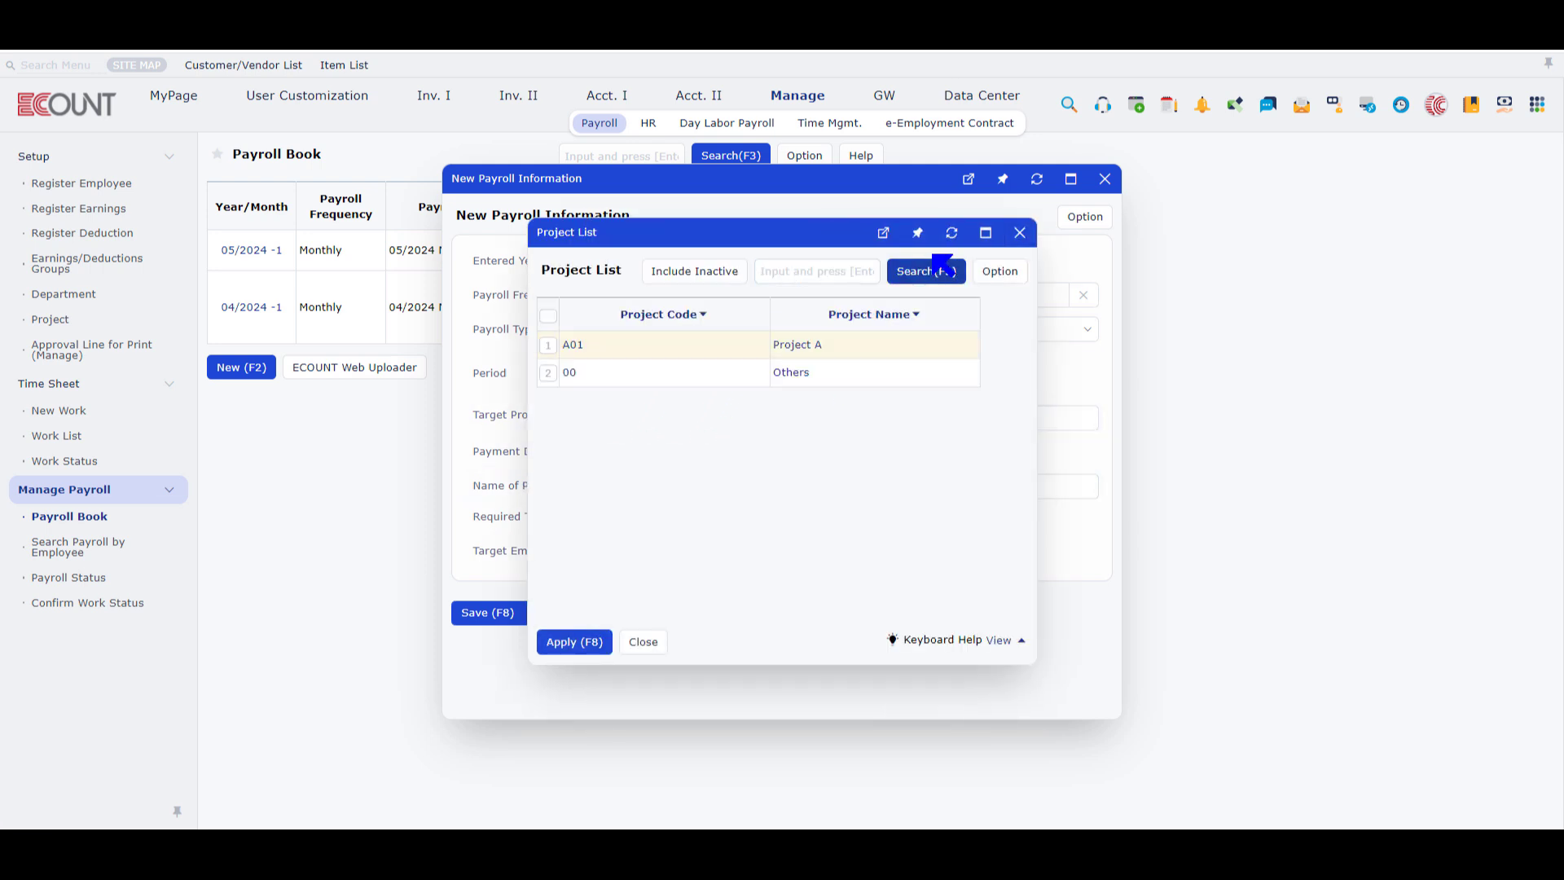
left_click(1019, 233)
left_click(623, 419)
left_click(624, 444)
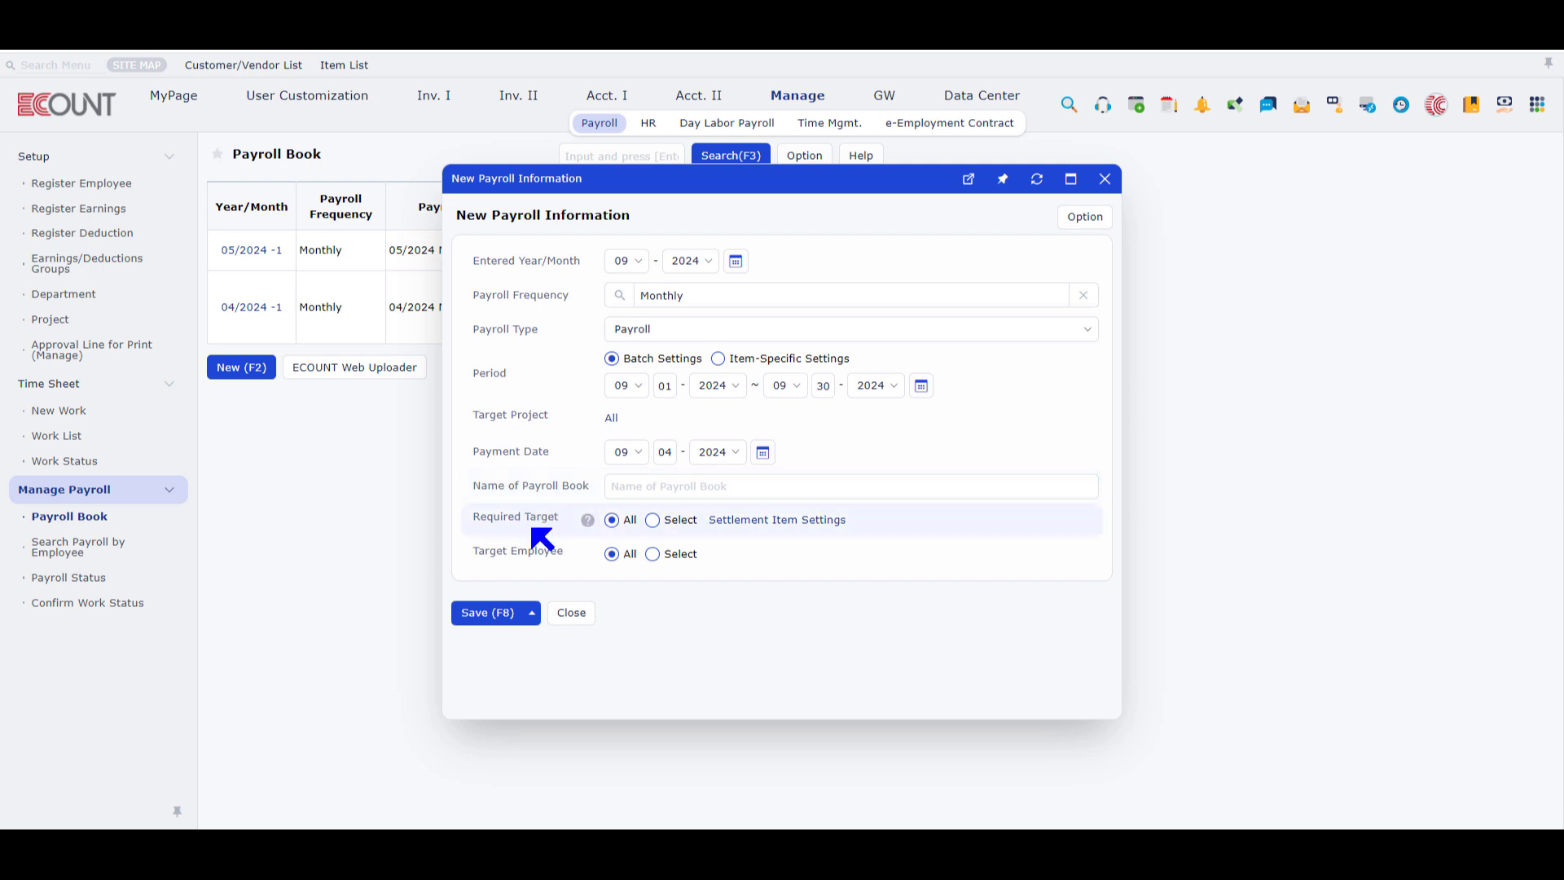
Step: Set the required target to Select and mark Salary, Daily Wage and Hourly Wage in its earnings settings, without applying
left_click(681, 534)
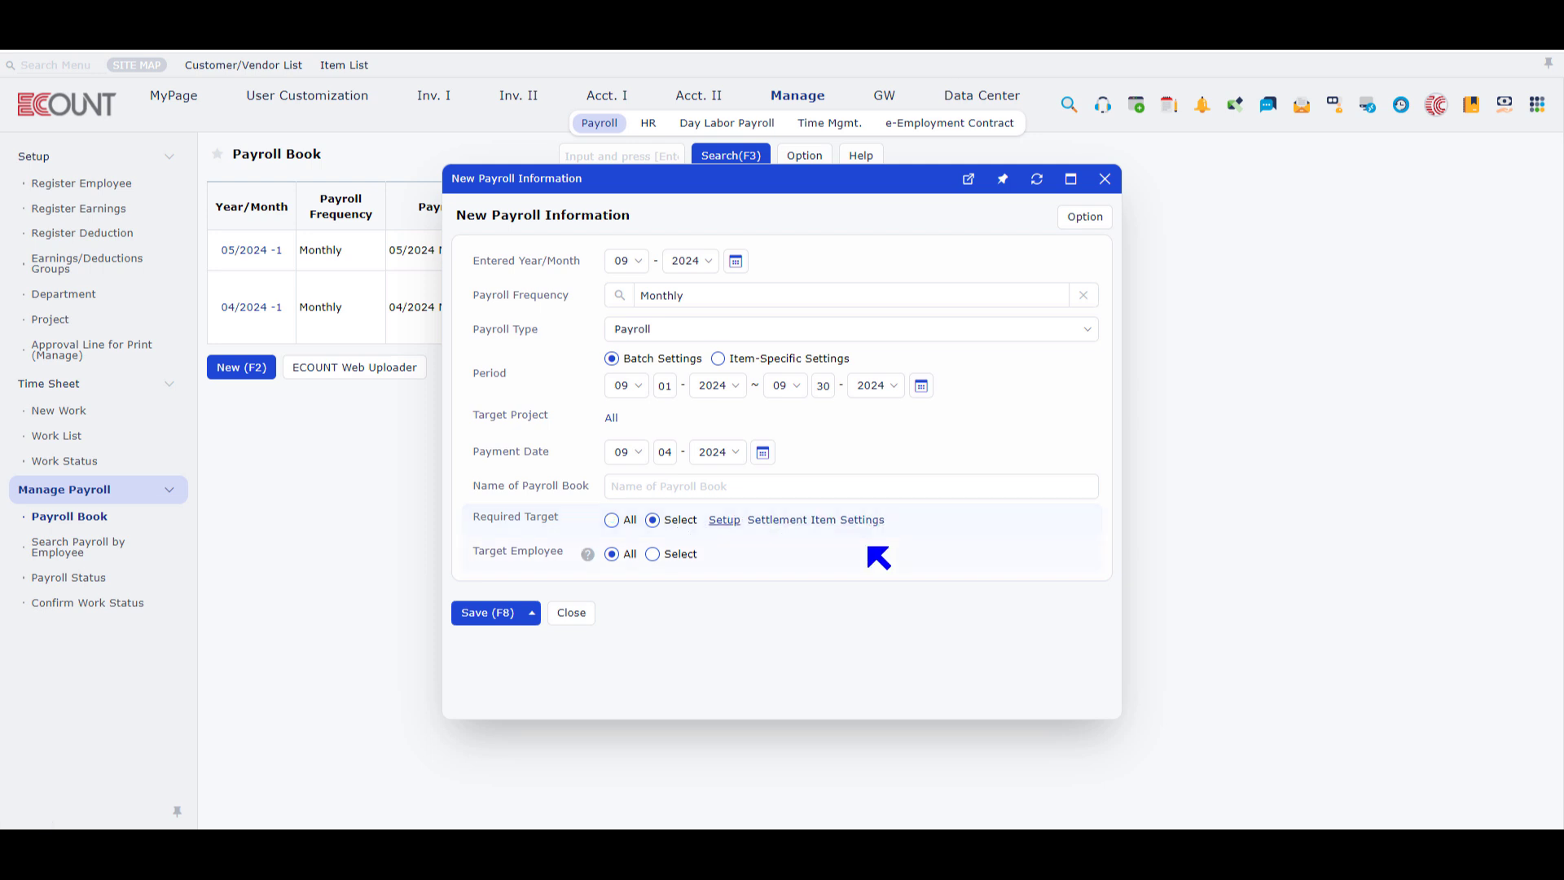
left_click(723, 520)
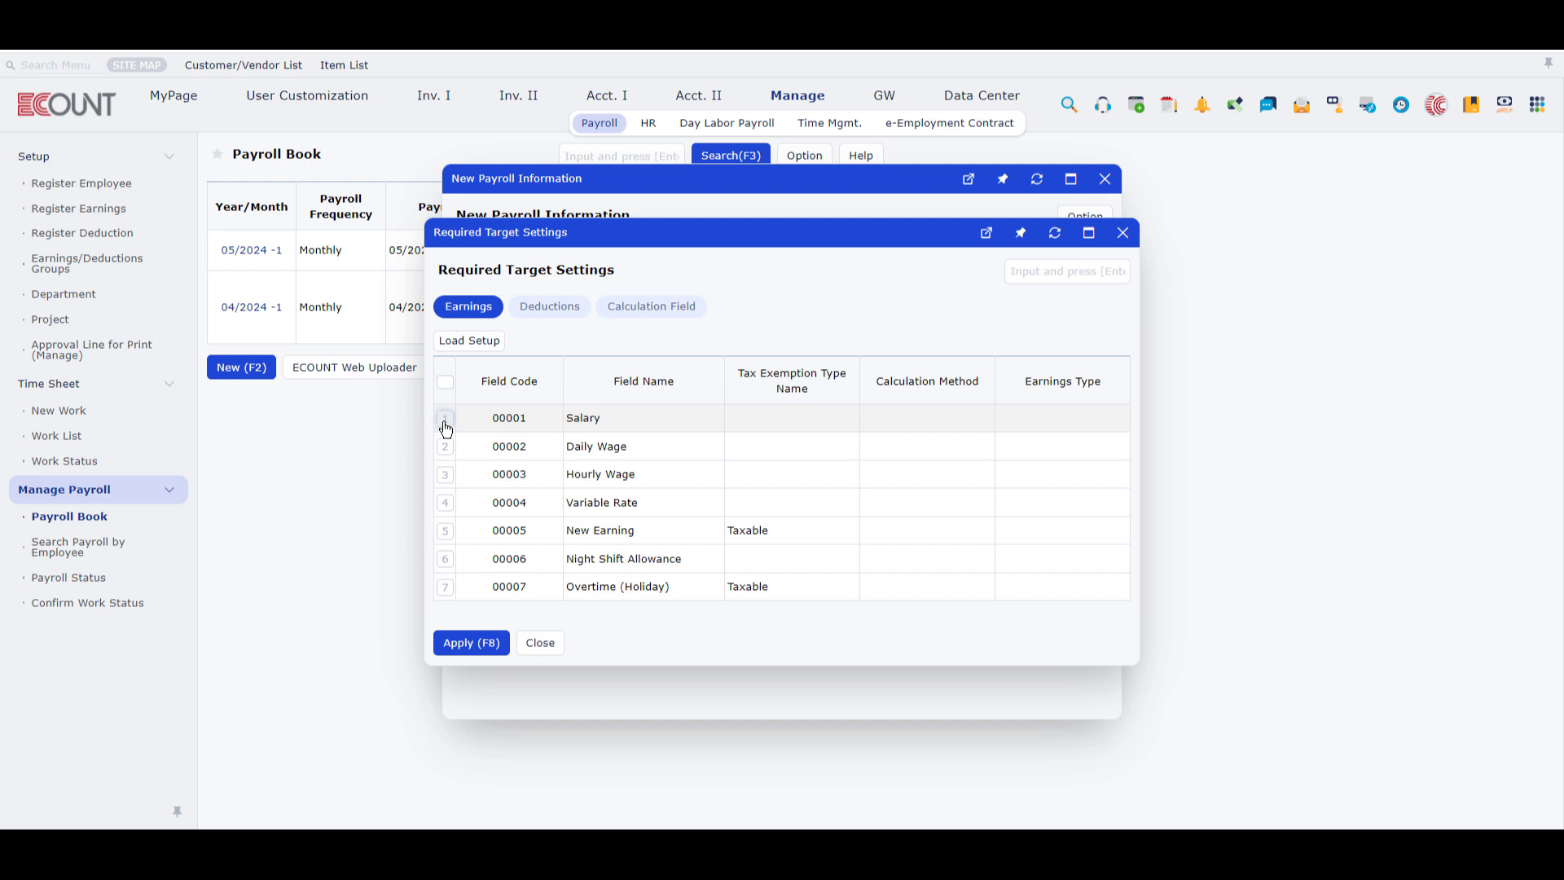
left_click(445, 418)
left_click(445, 446)
left_click(445, 475)
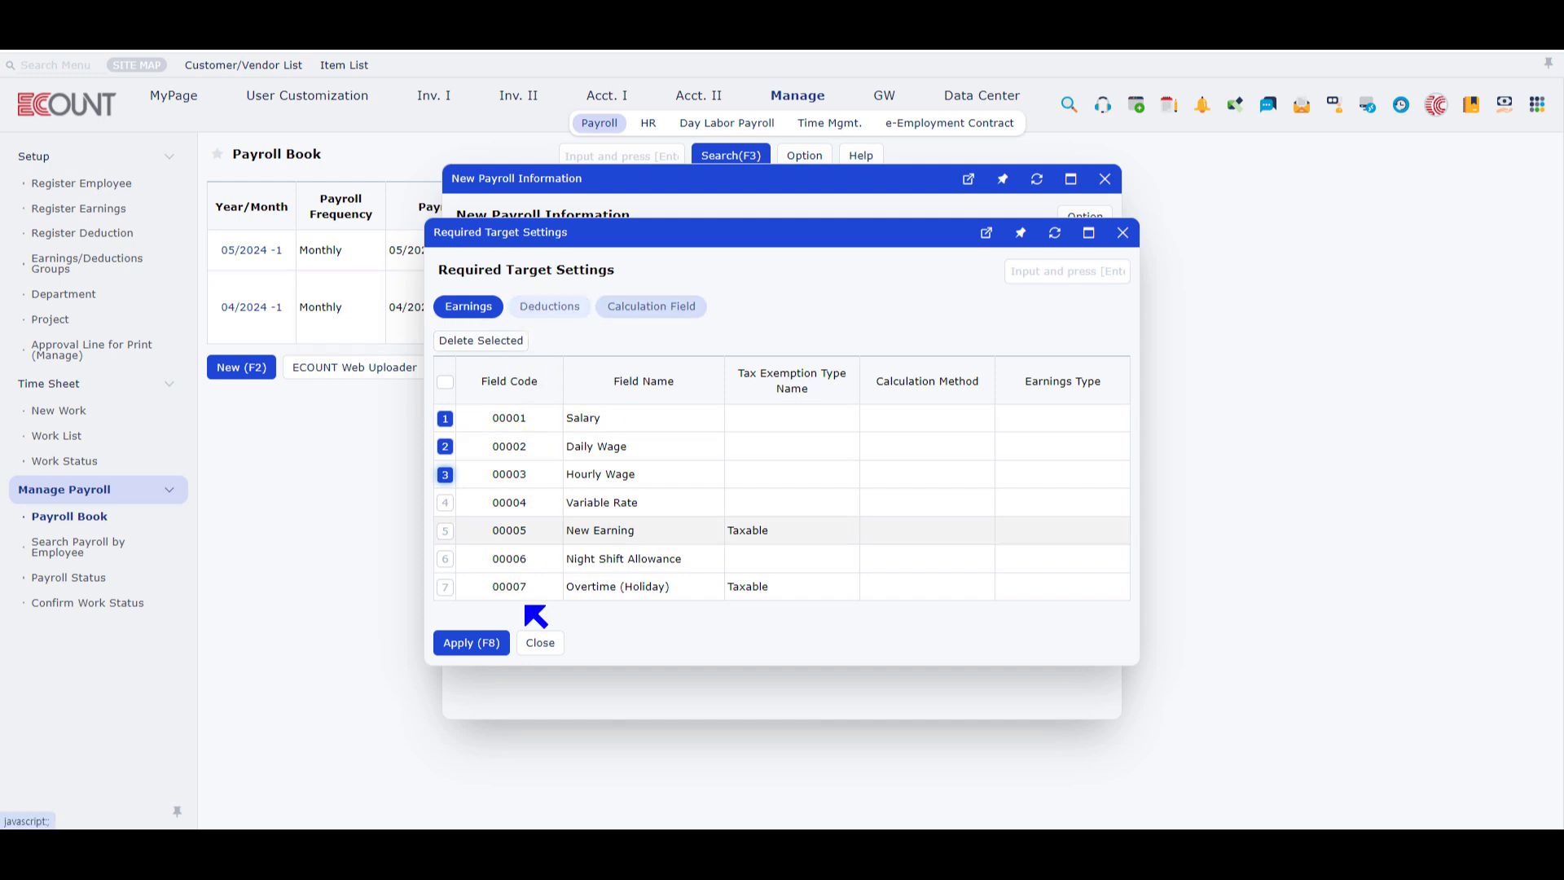
left_click(551, 651)
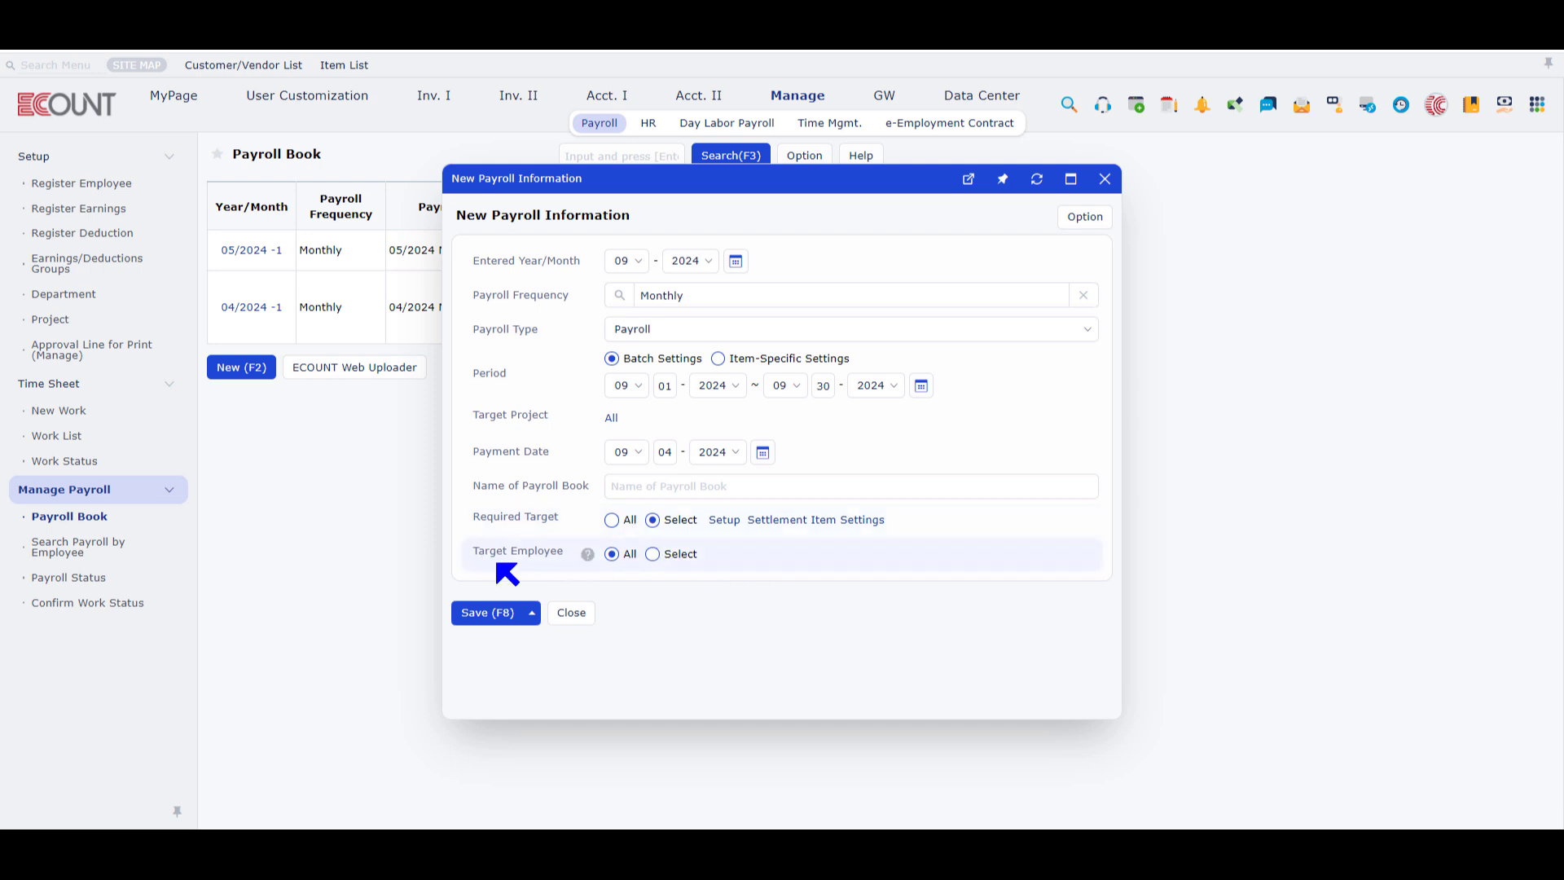
Step: Set the target employee to Select and view the list of employees in its setup
left_click(653, 554)
left_click(722, 554)
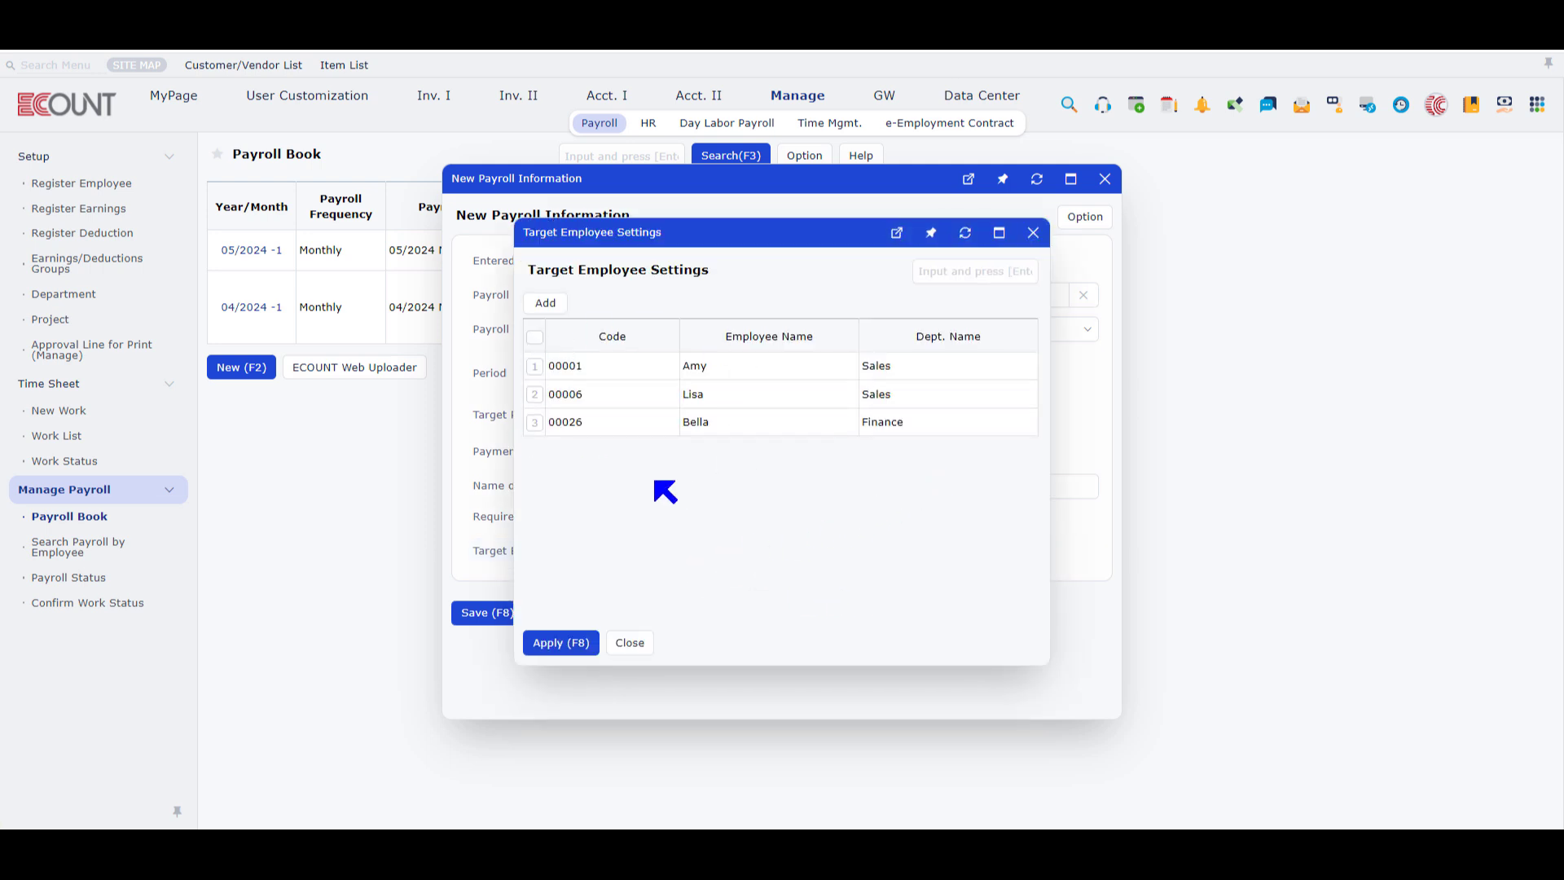
left_click(636, 643)
Step: Set the payroll type to 1st Bonus, compare the Amount and Rate bonus payment methods, and keep Rate
left_click(685, 329)
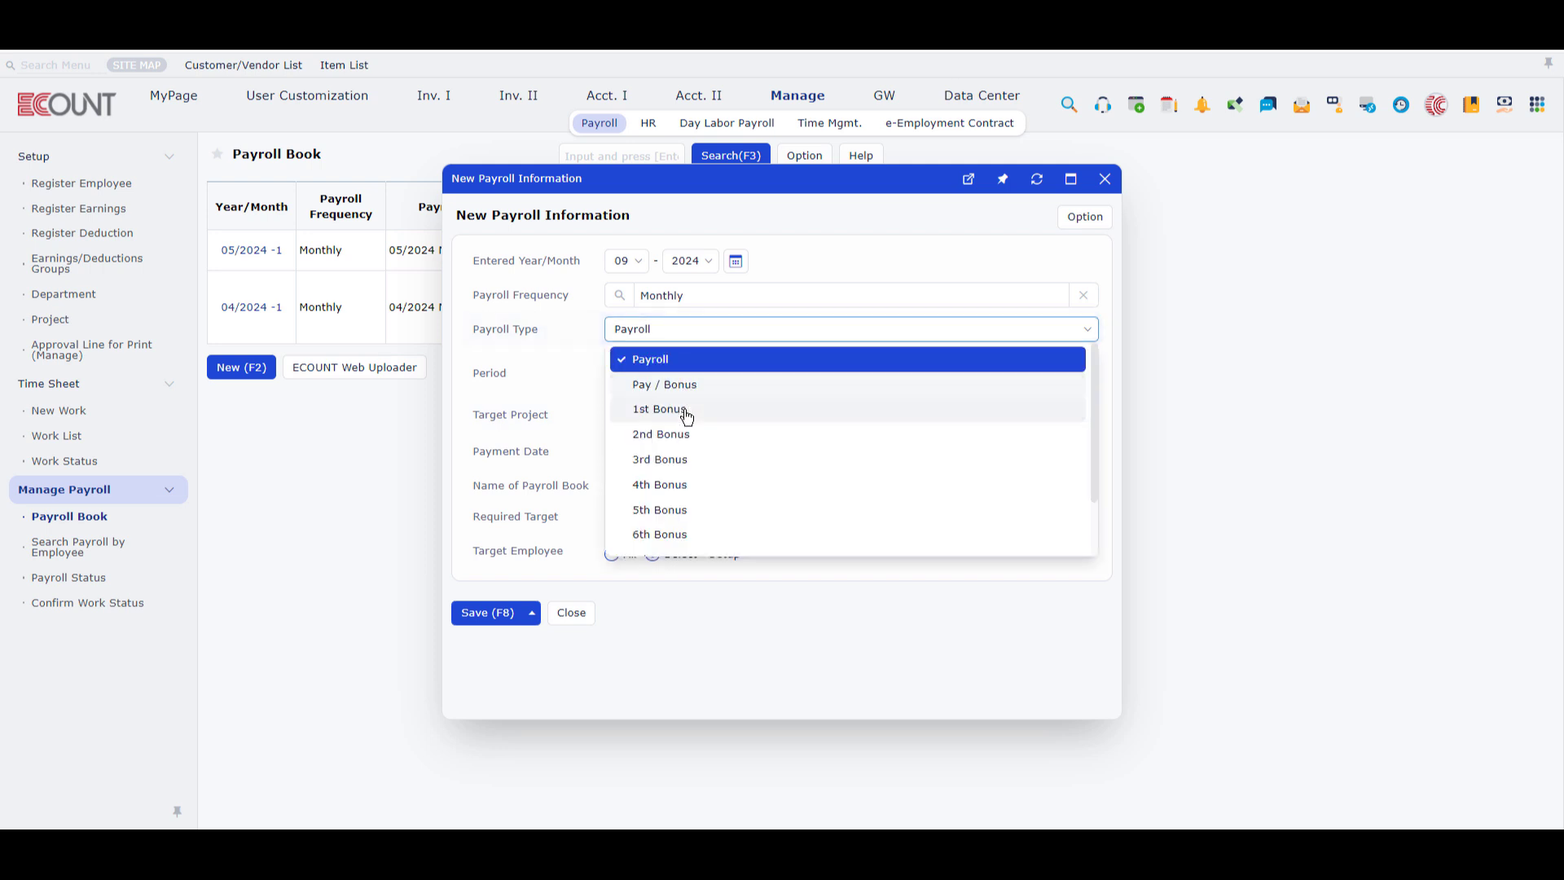
left_click(685, 412)
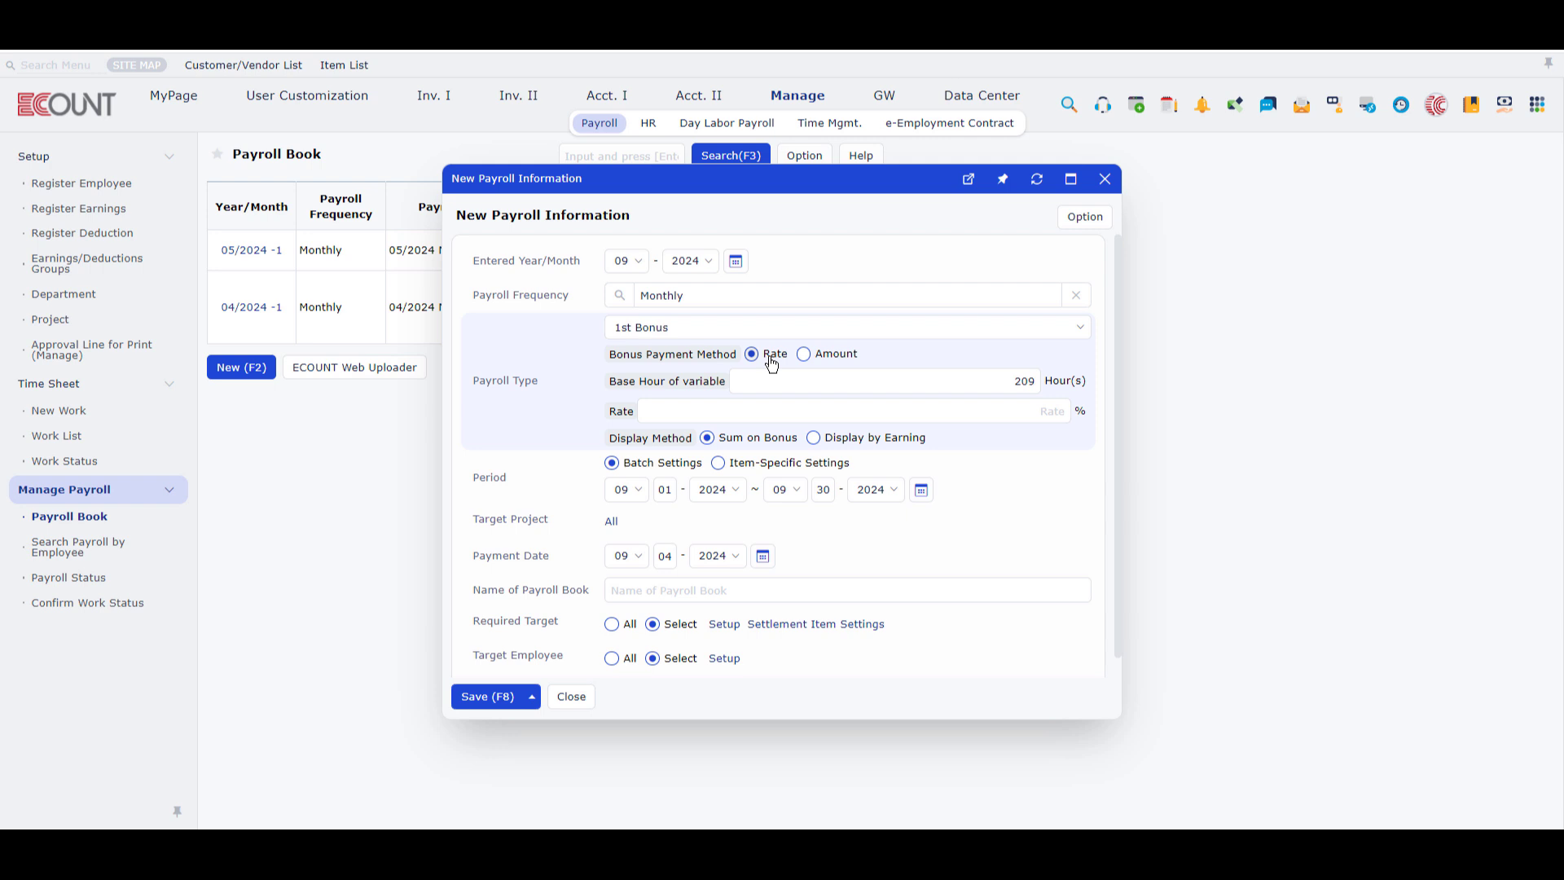
left_click(839, 353)
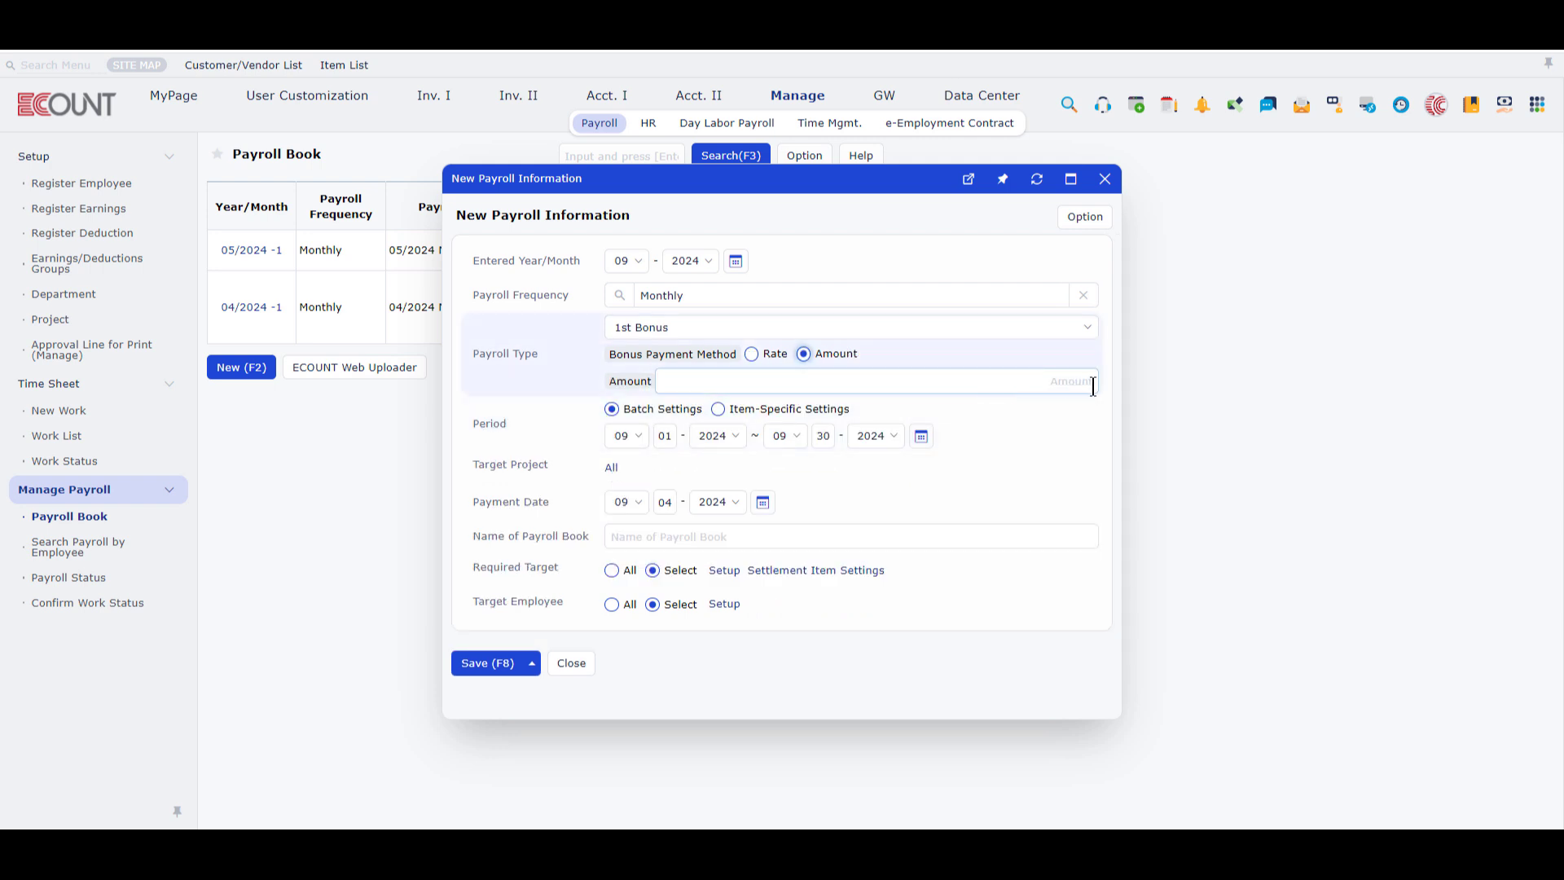
left_click(772, 354)
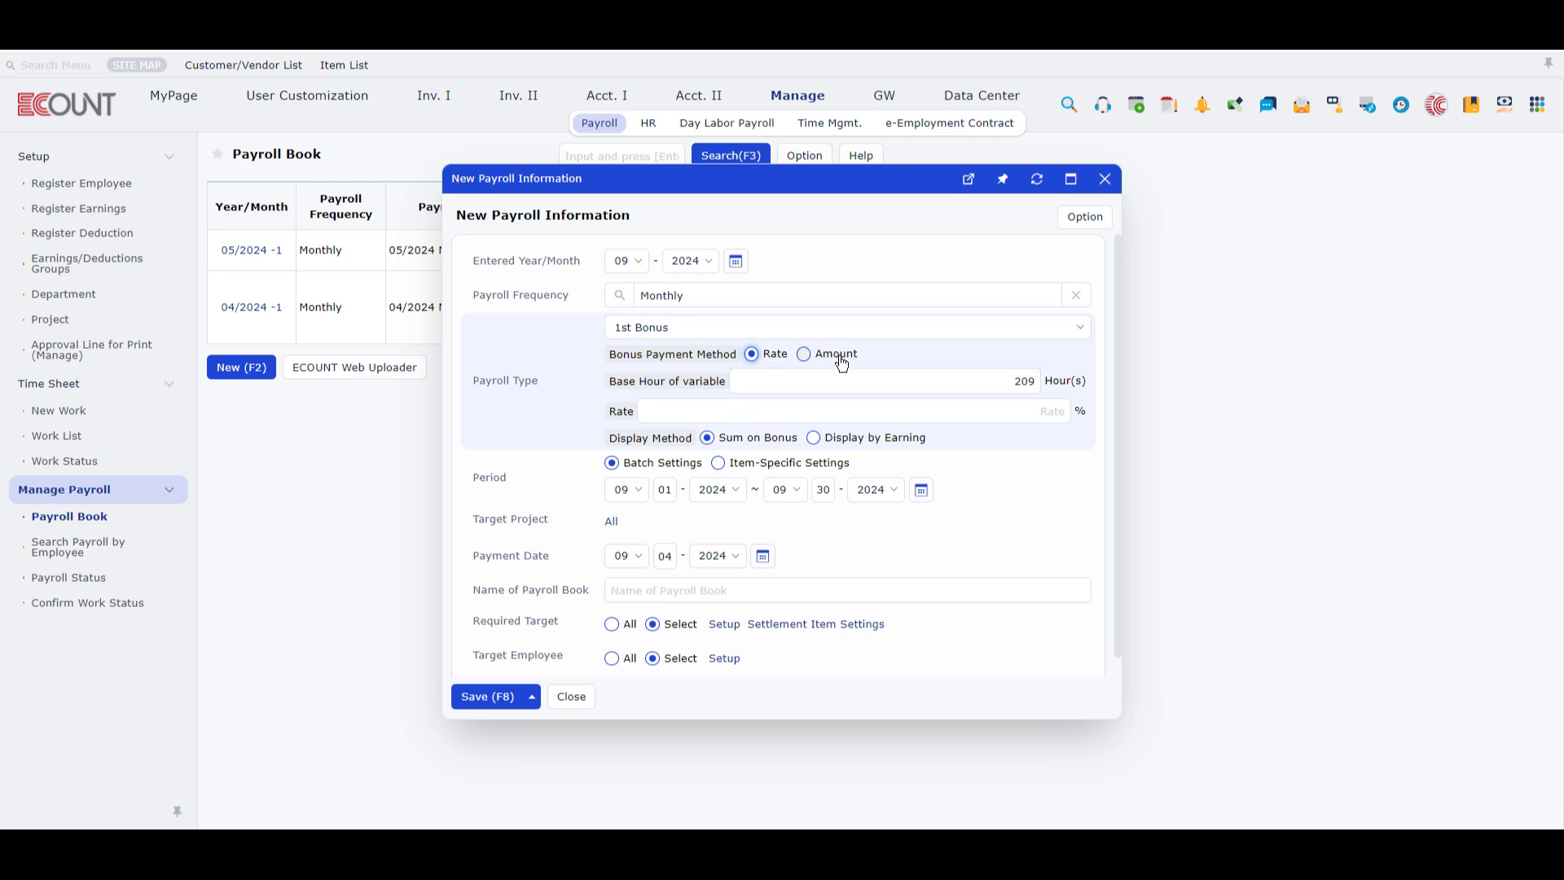
Step: Delete Daily Wage, Hourly Wage, Variable Rate, New Earning and Night Shift Allowance from the required target earnings of the bonus
scroll(774, 363, "down", 1)
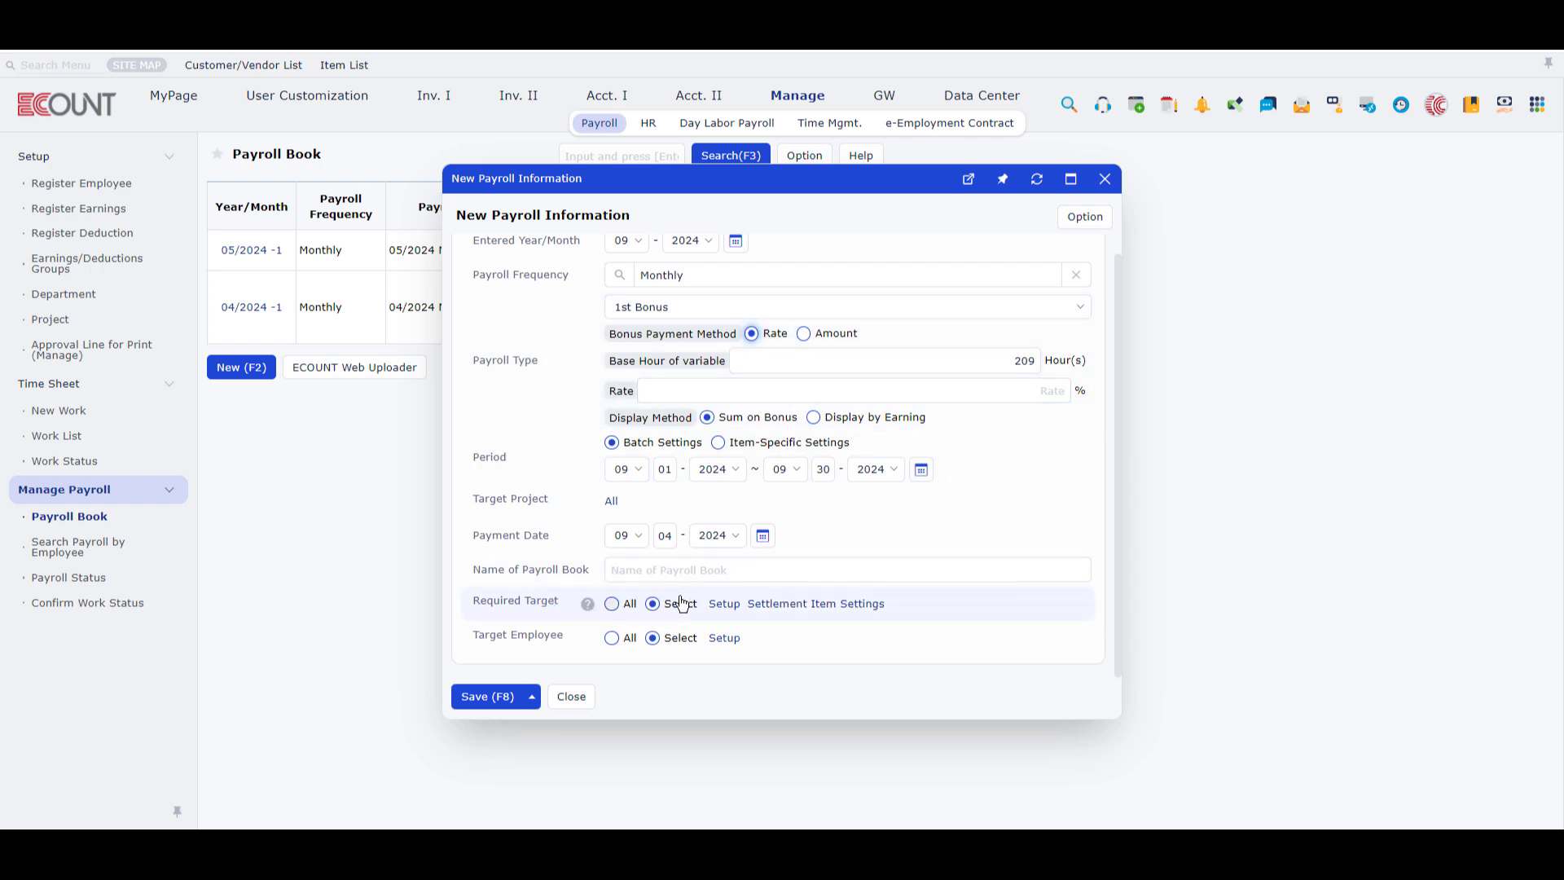
left_click(724, 607)
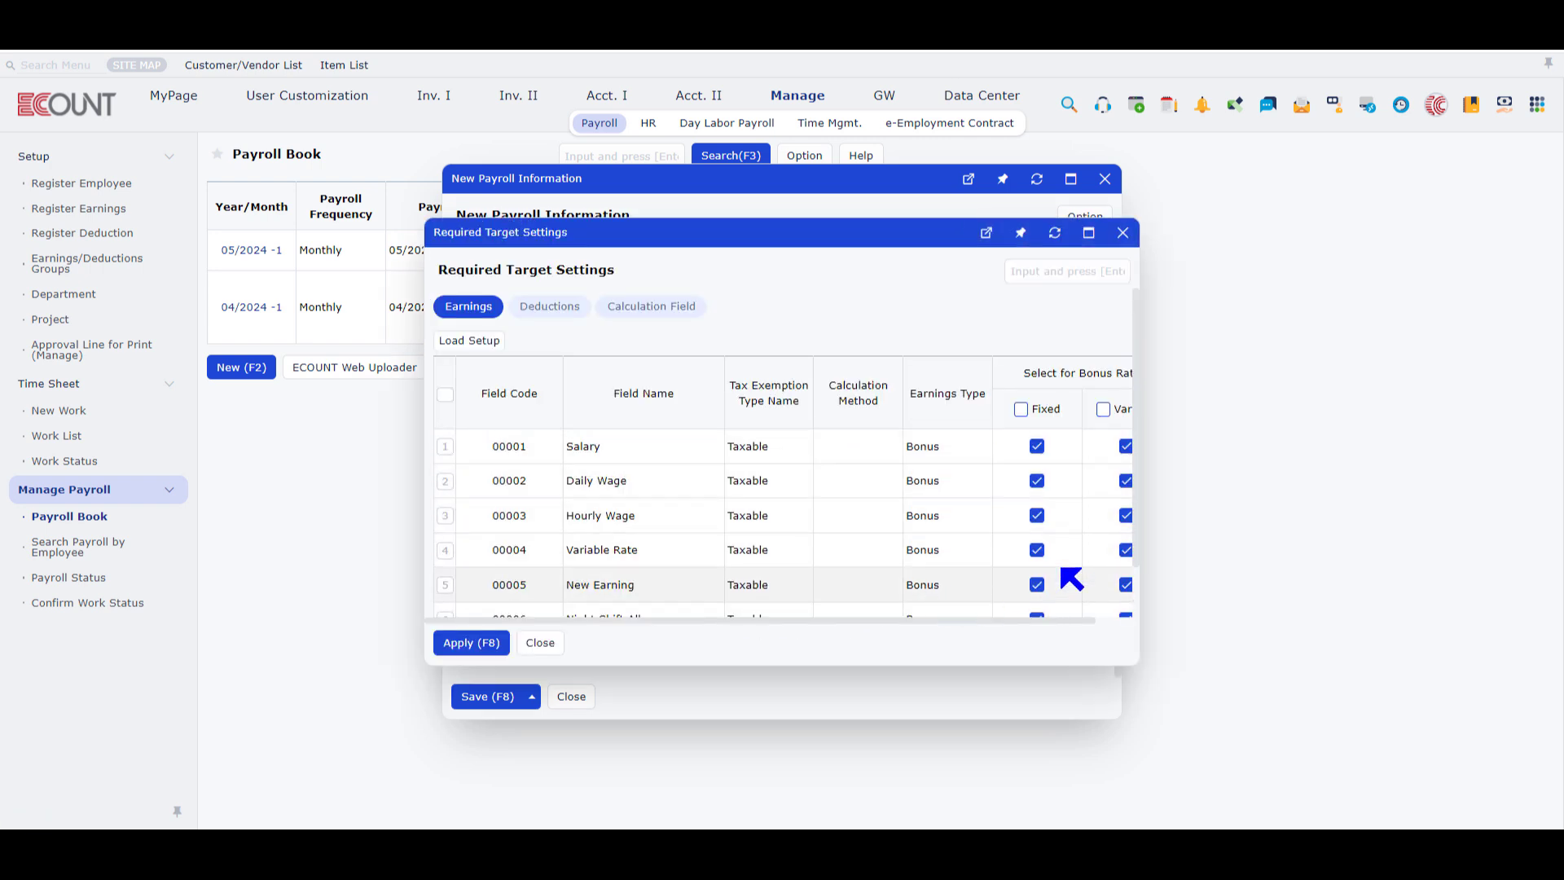
left_click_drag(1141, 536, 1374, 533)
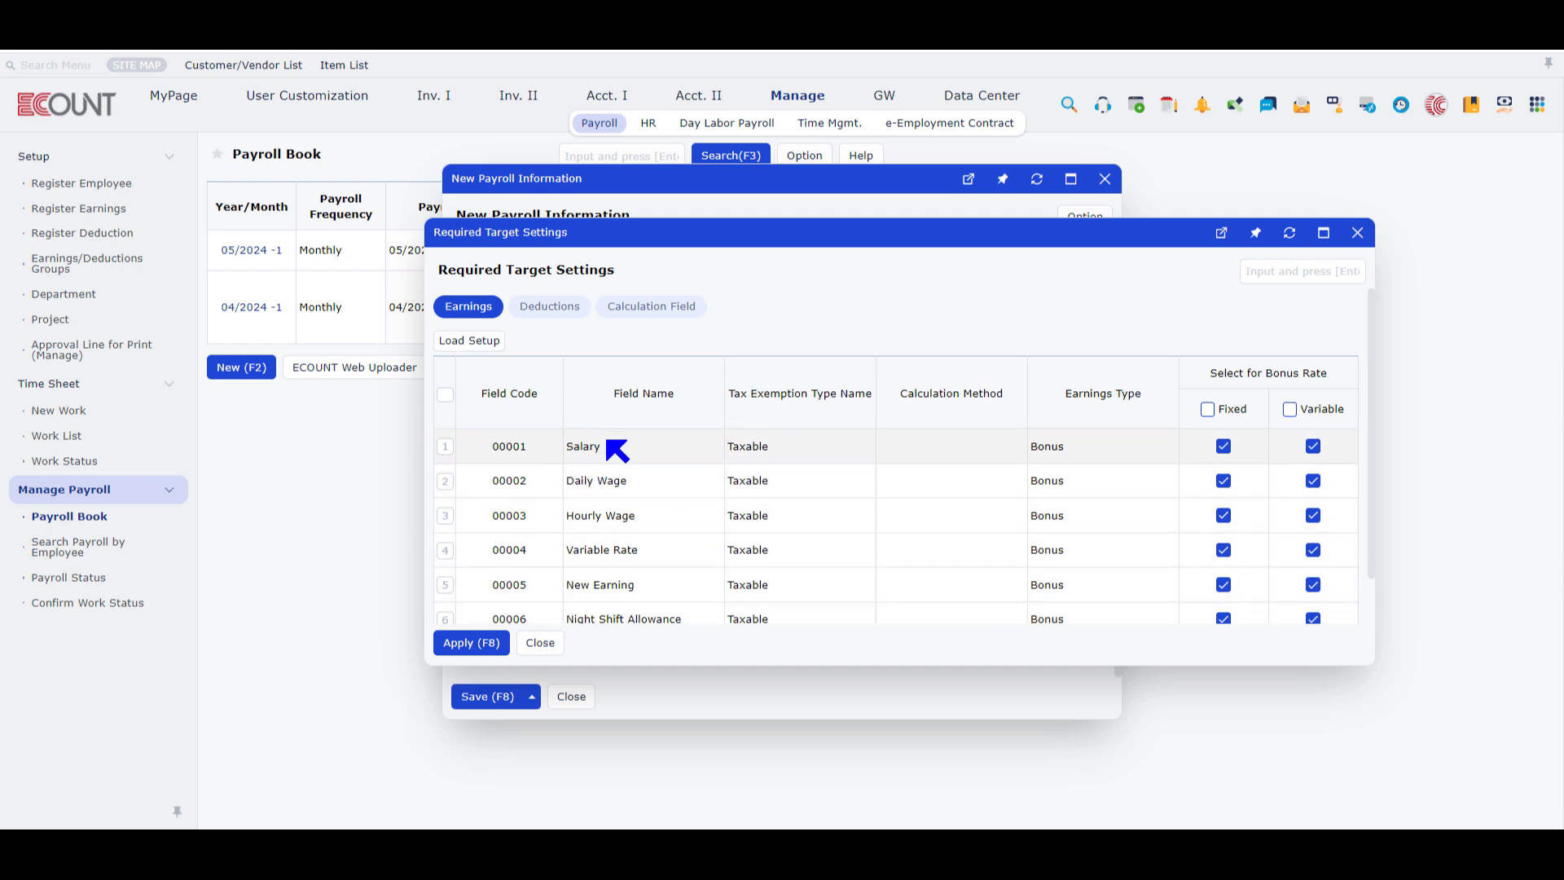
left_click_drag(445, 481, 455, 615)
left_click(445, 618)
scroll(608, 480, "down", 1)
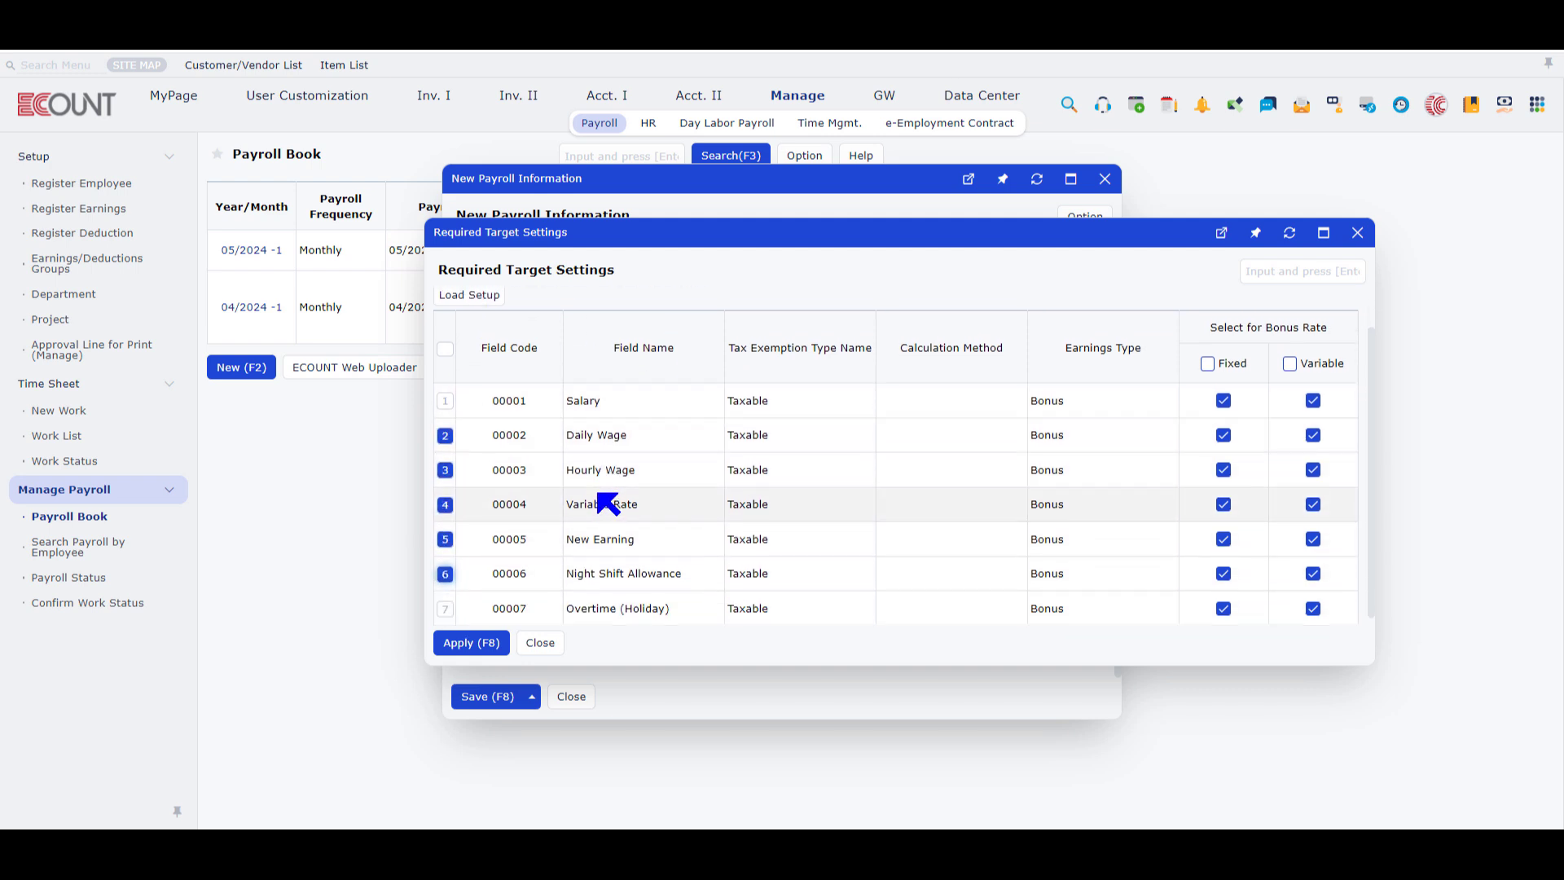
scroll(598, 493, "up", 1)
left_click(445, 480)
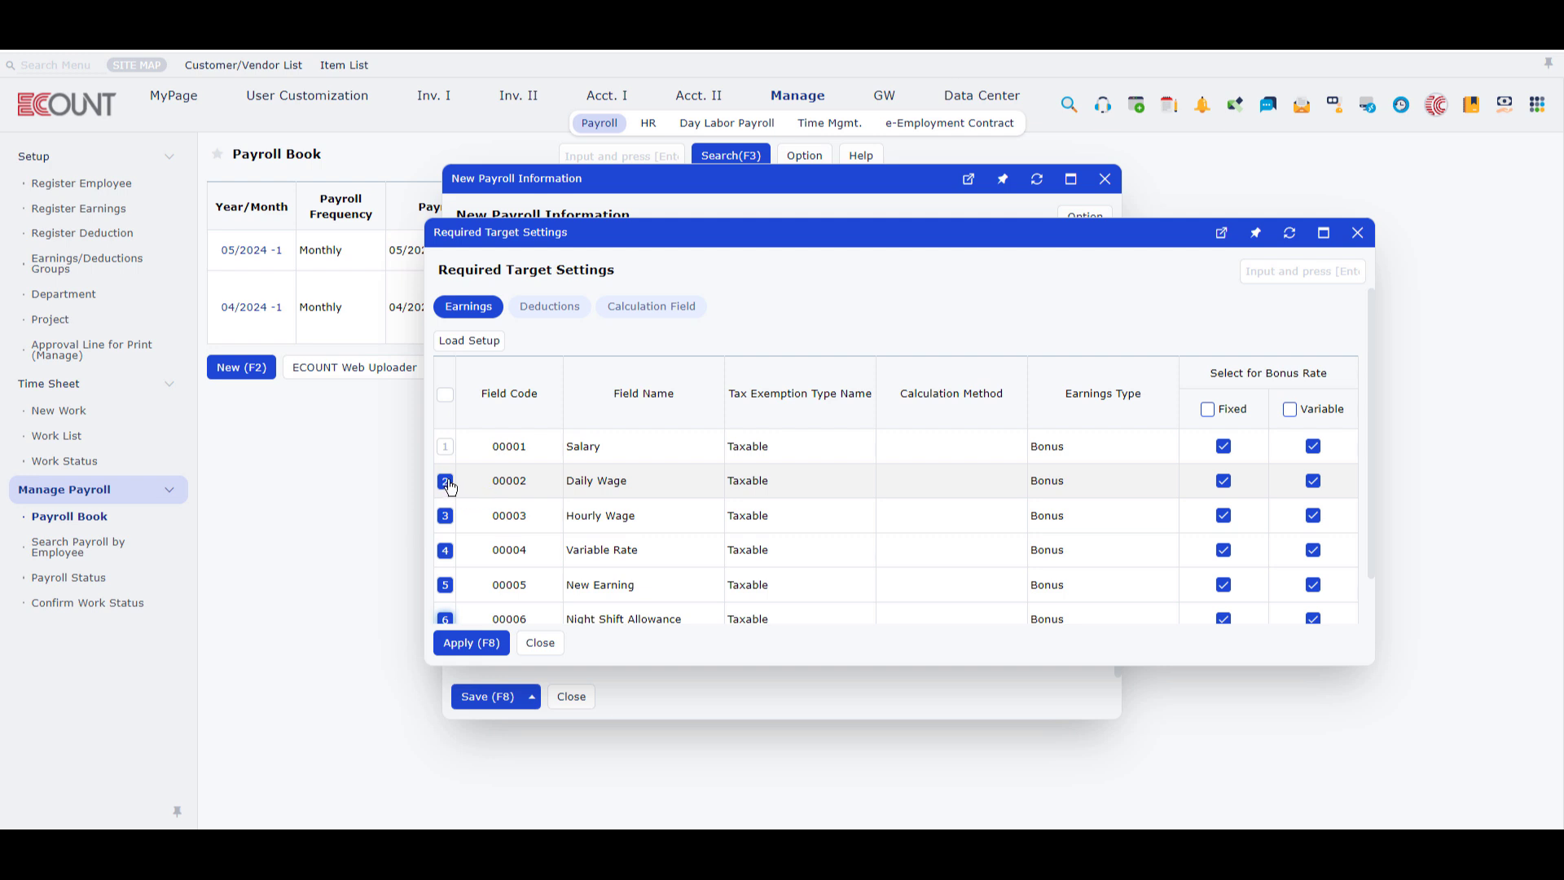
left_click(445, 481)
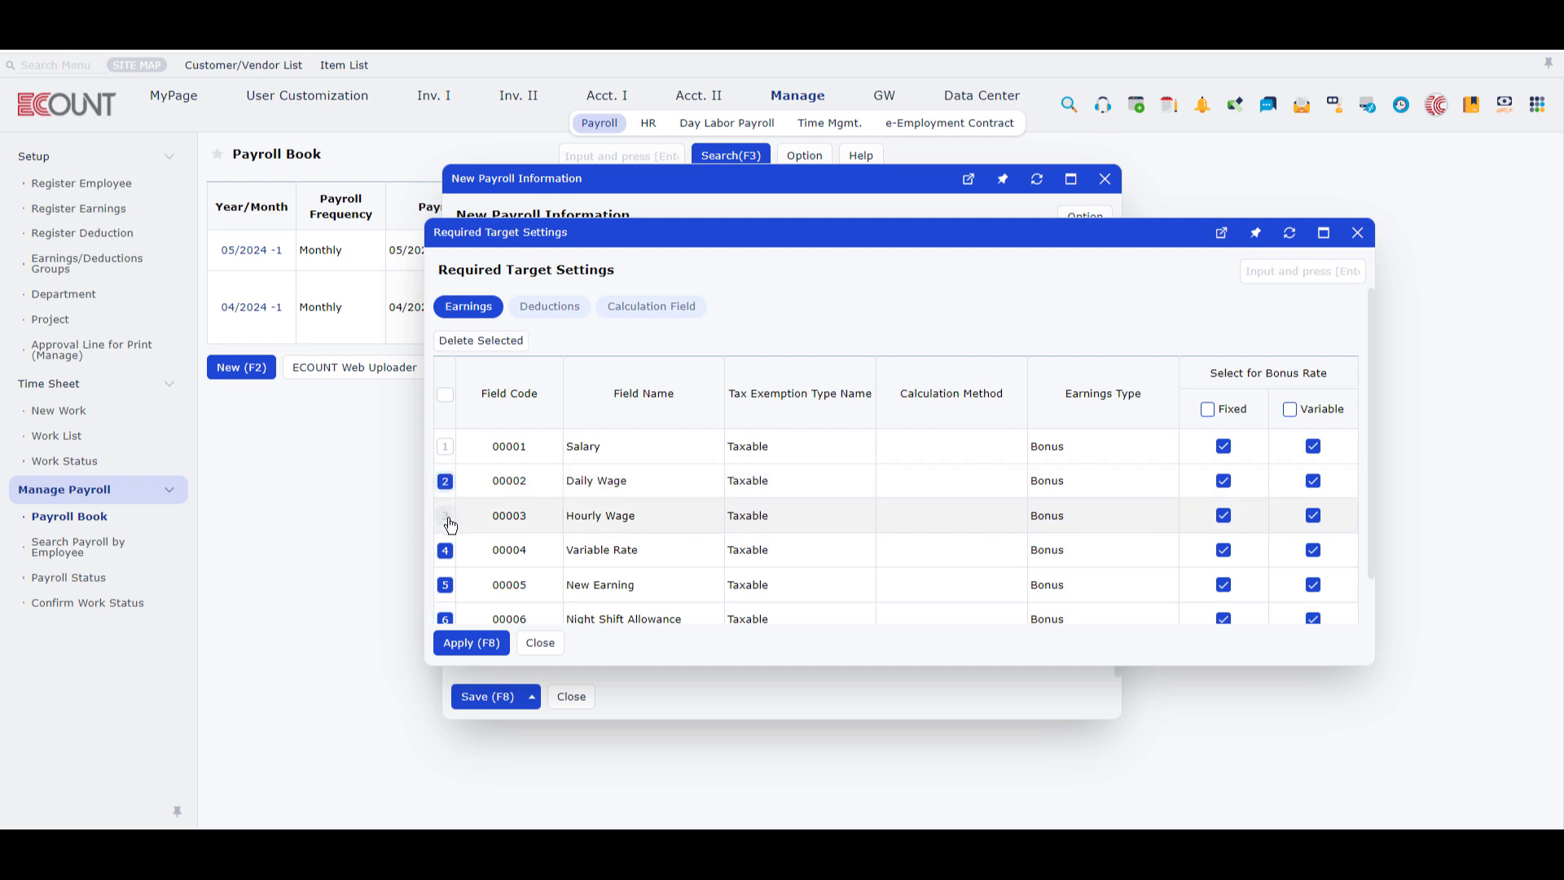
left_click(477, 342)
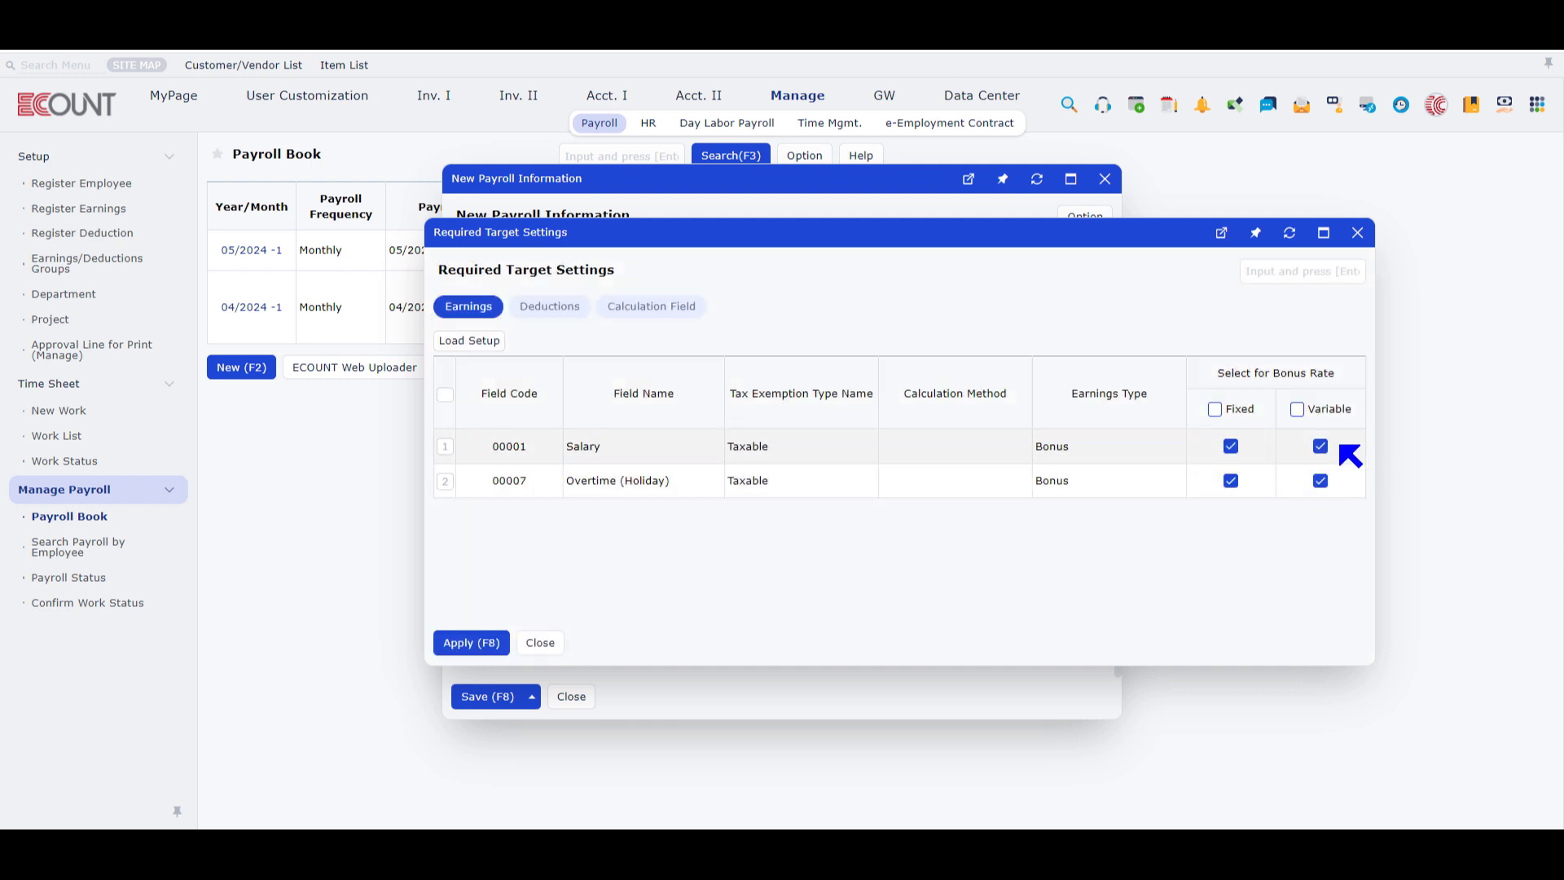
Step: Delete Overtime (Holiday) from the required target earnings and apply the settings
left_click(1231, 482)
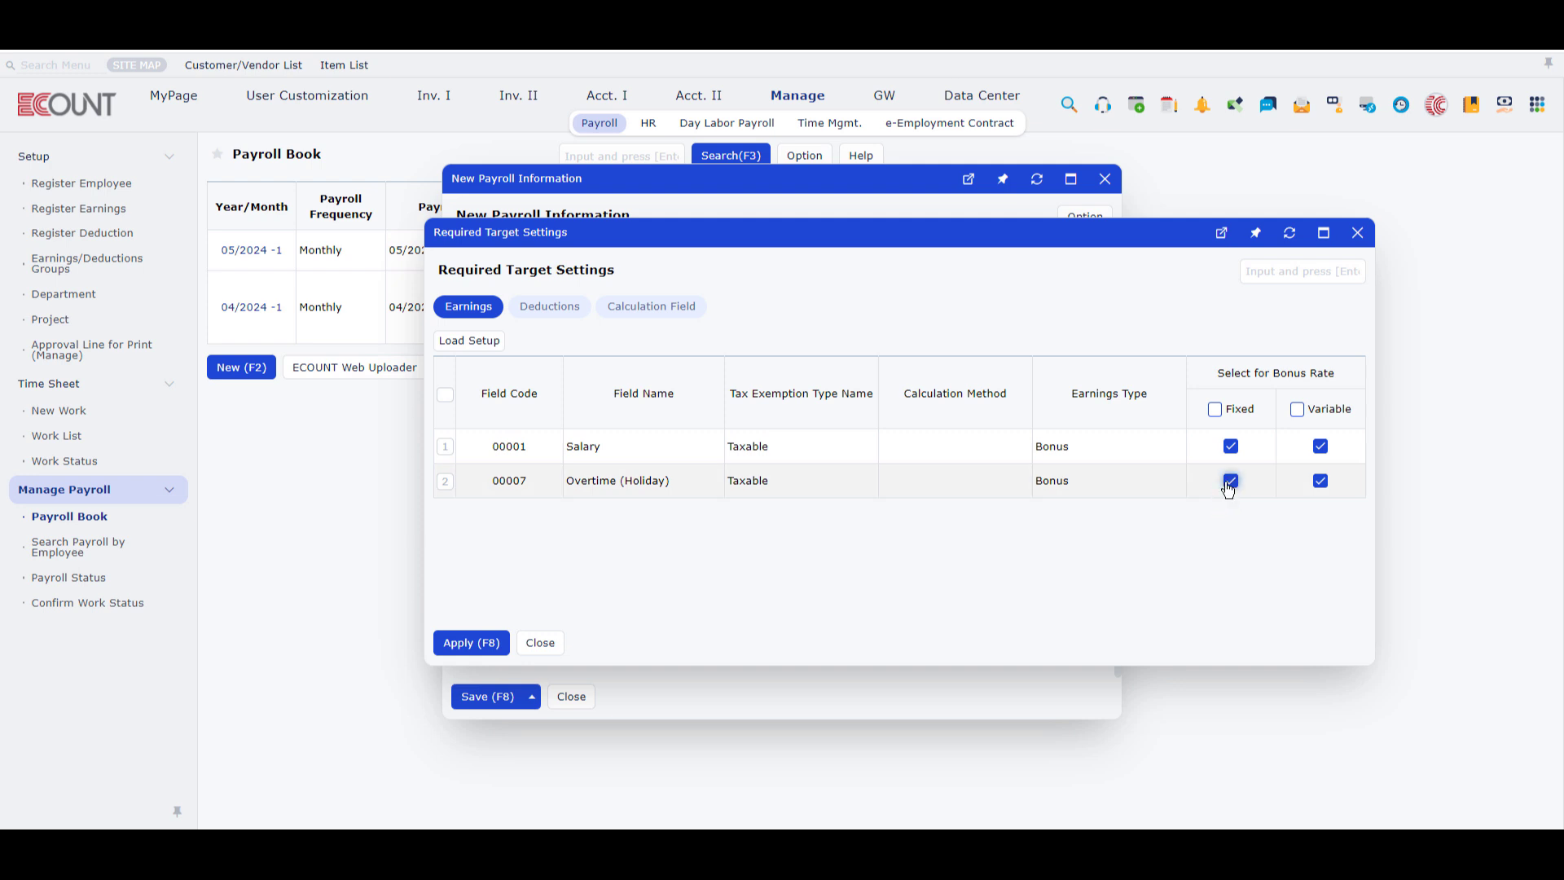
left_click(445, 481)
left_click(478, 342)
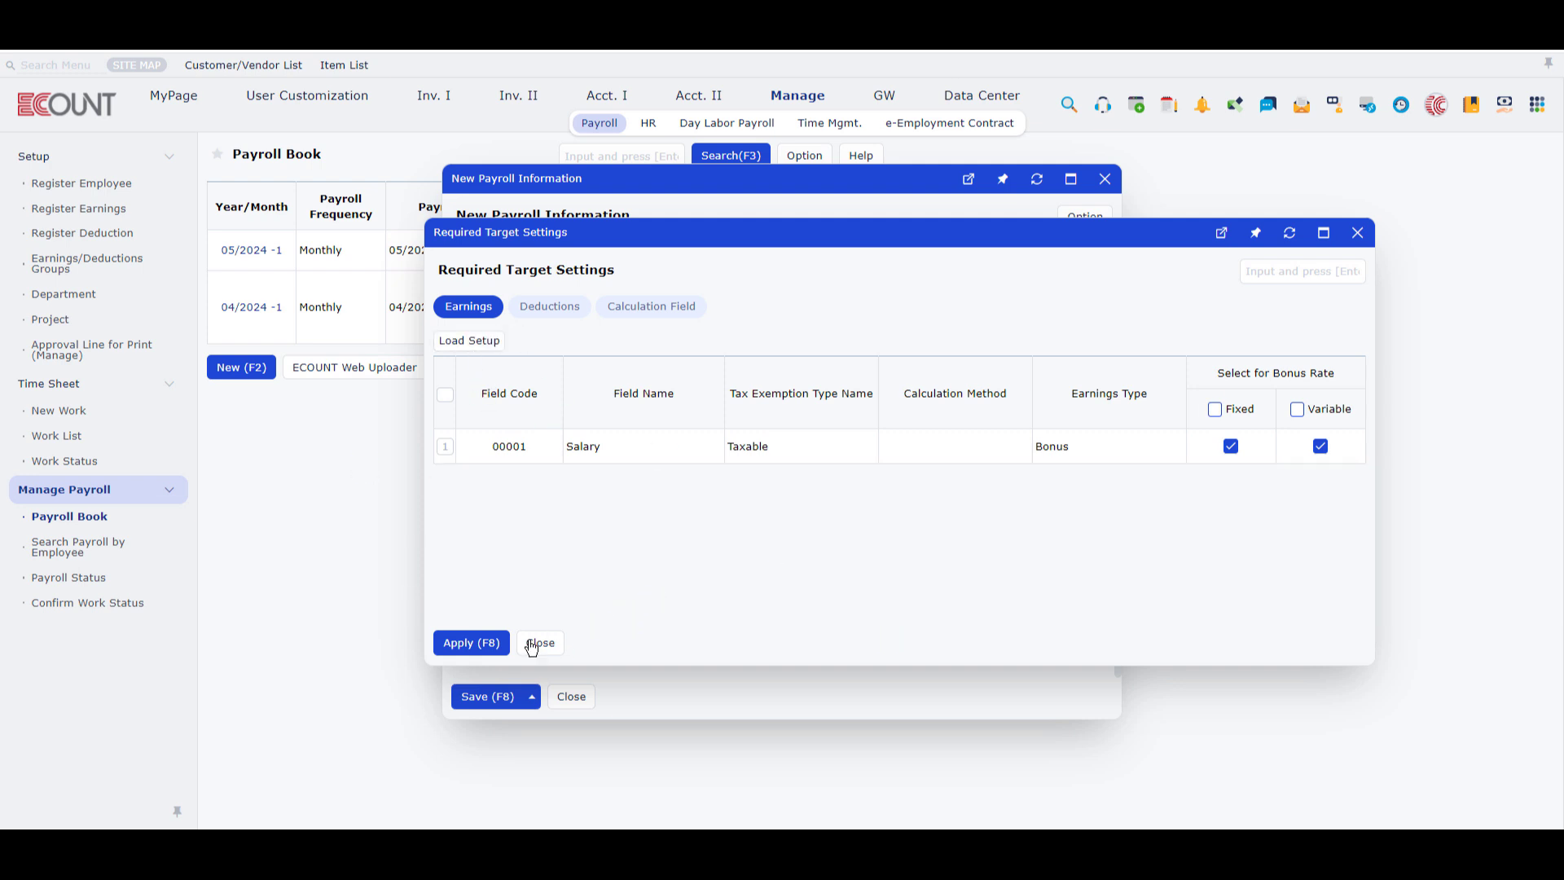
left_click(471, 642)
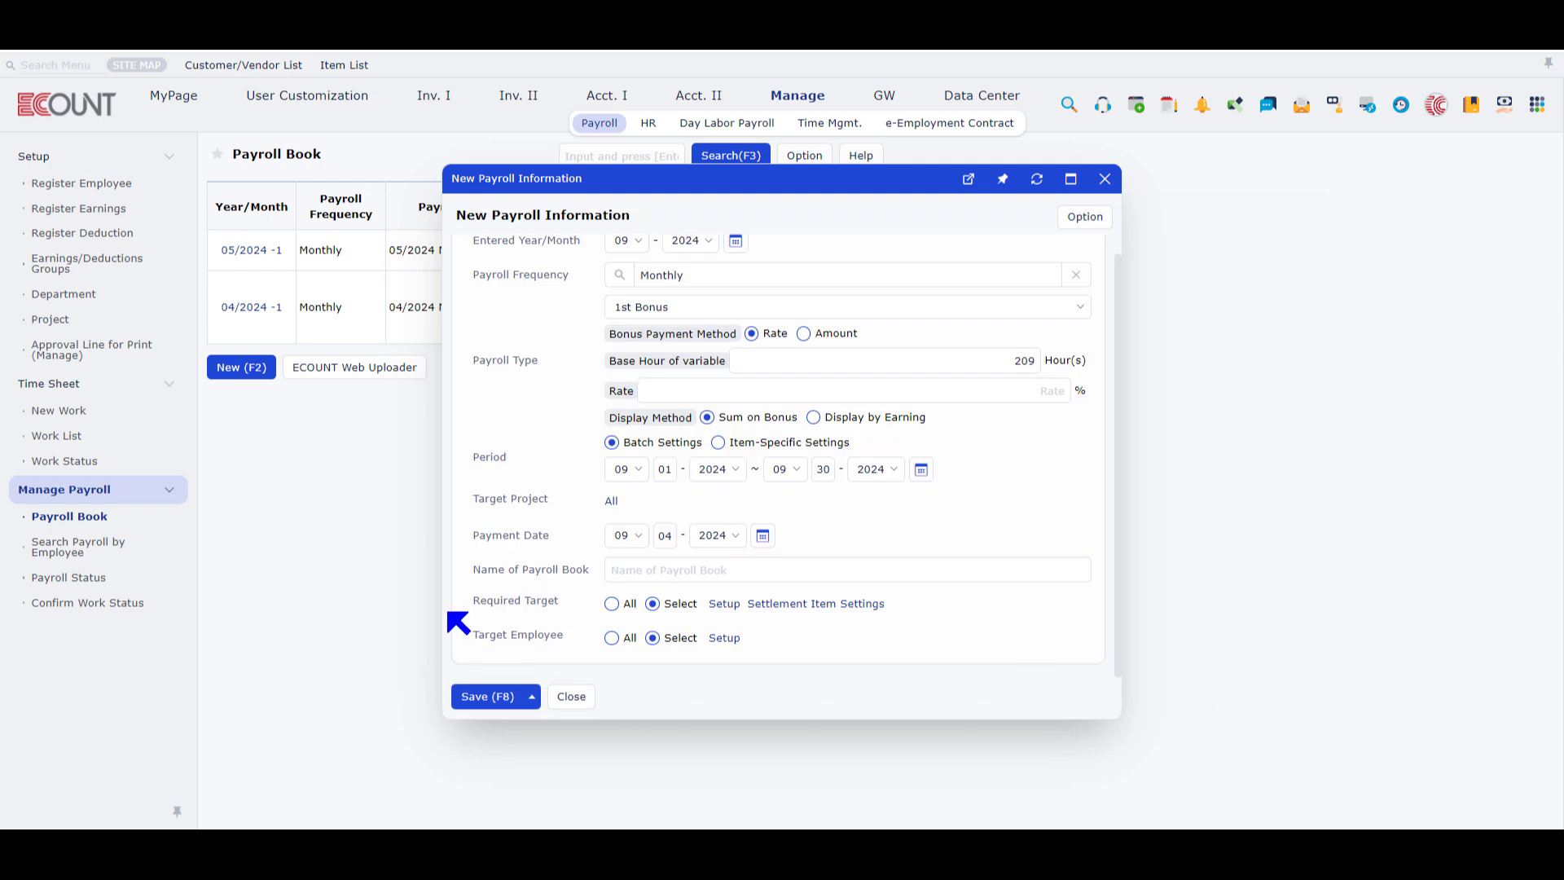
Step: Set the payroll type back to Payroll and save the new payroll information
scroll(835, 546, "up", 1)
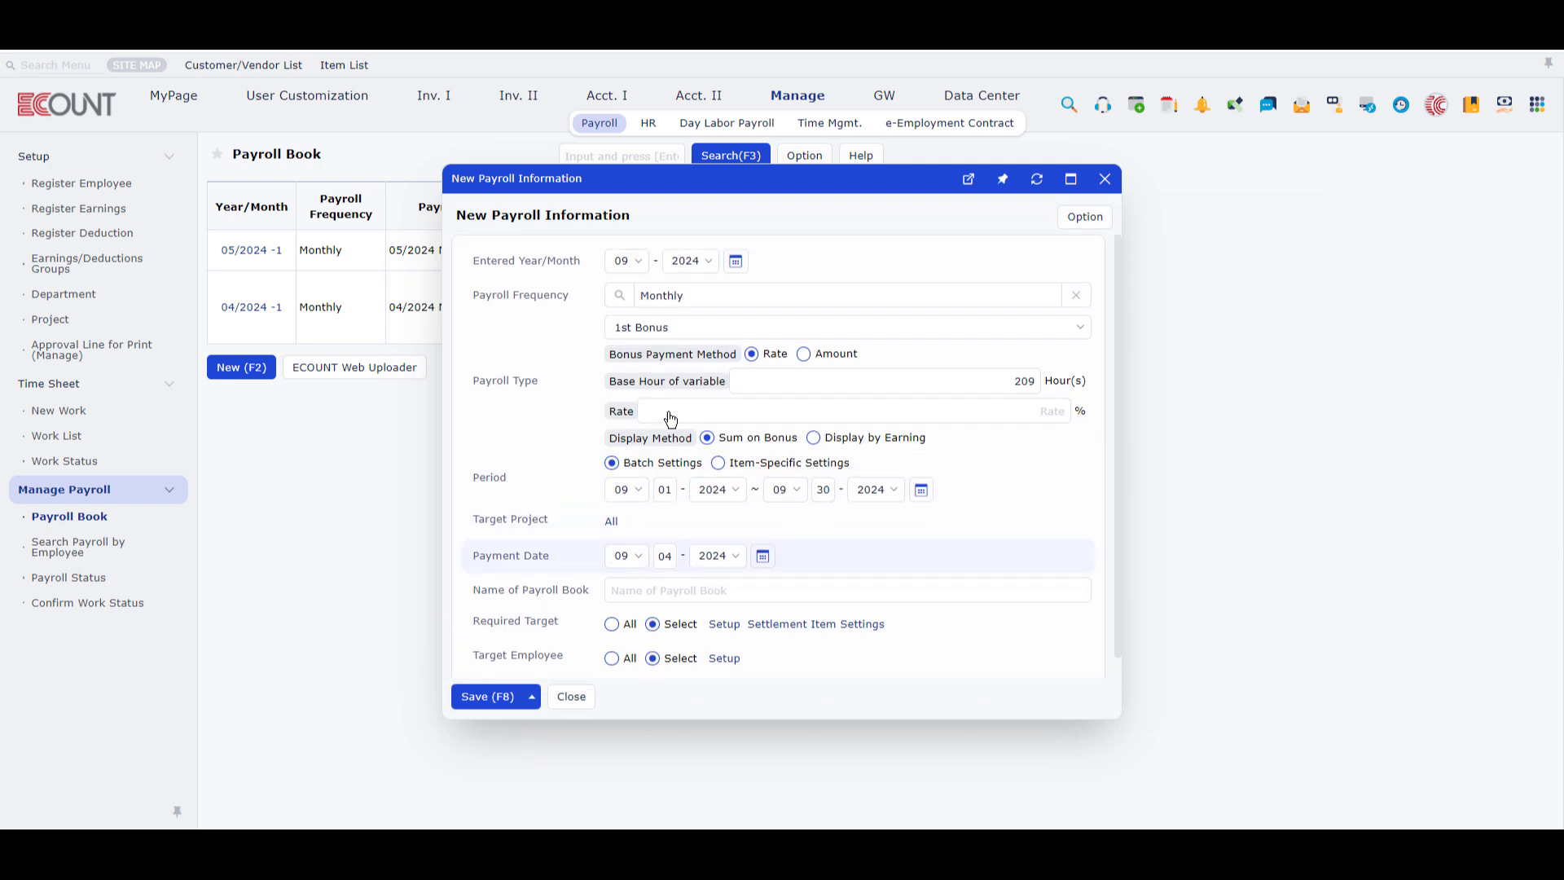
left_click(848, 328)
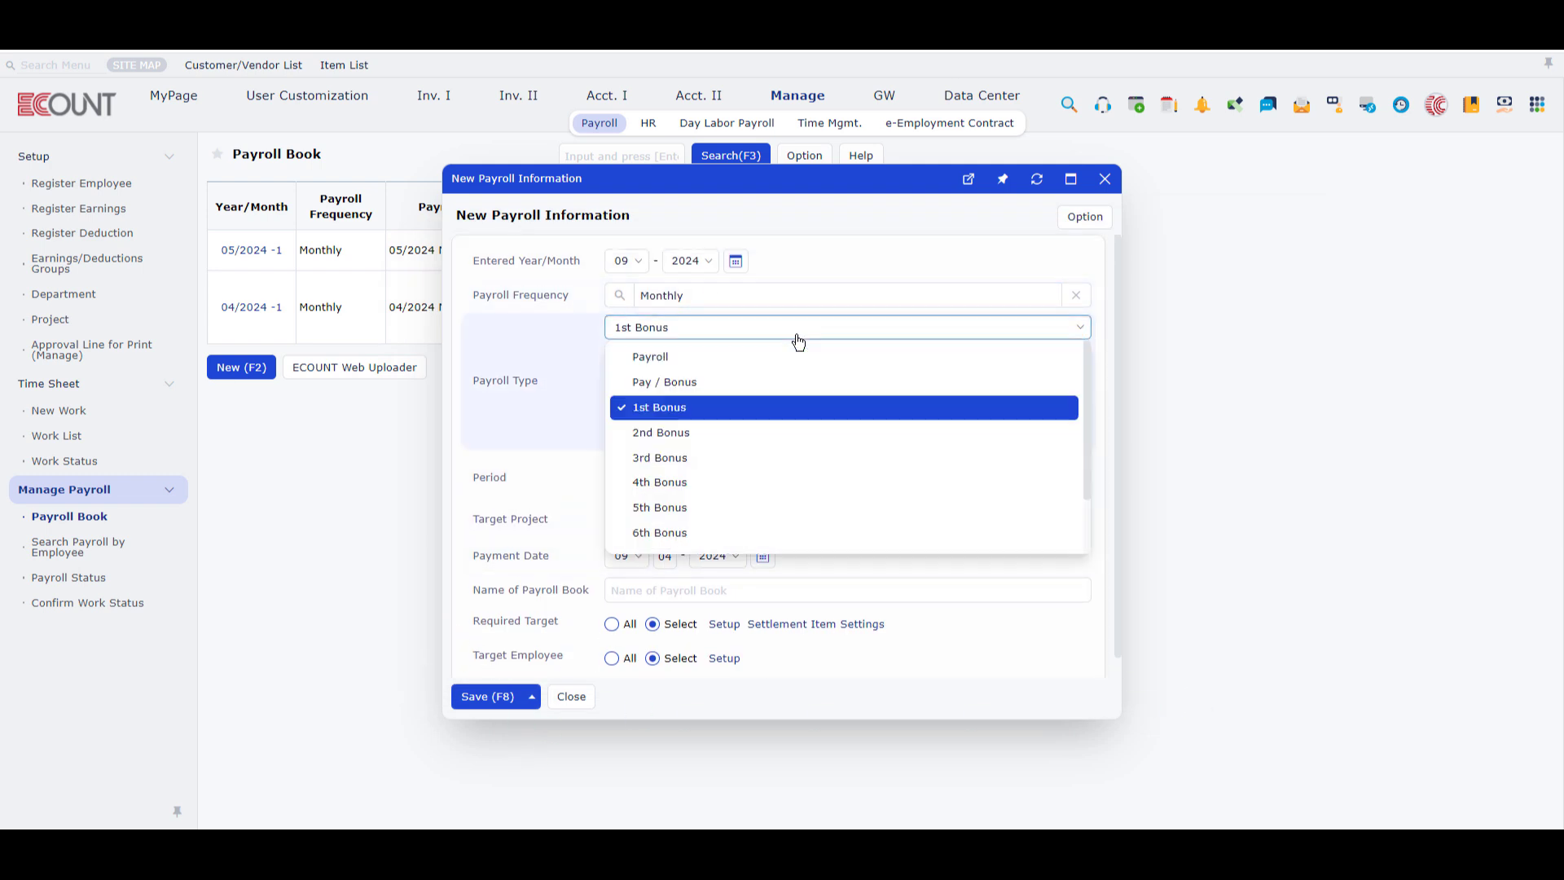
left_click(719, 359)
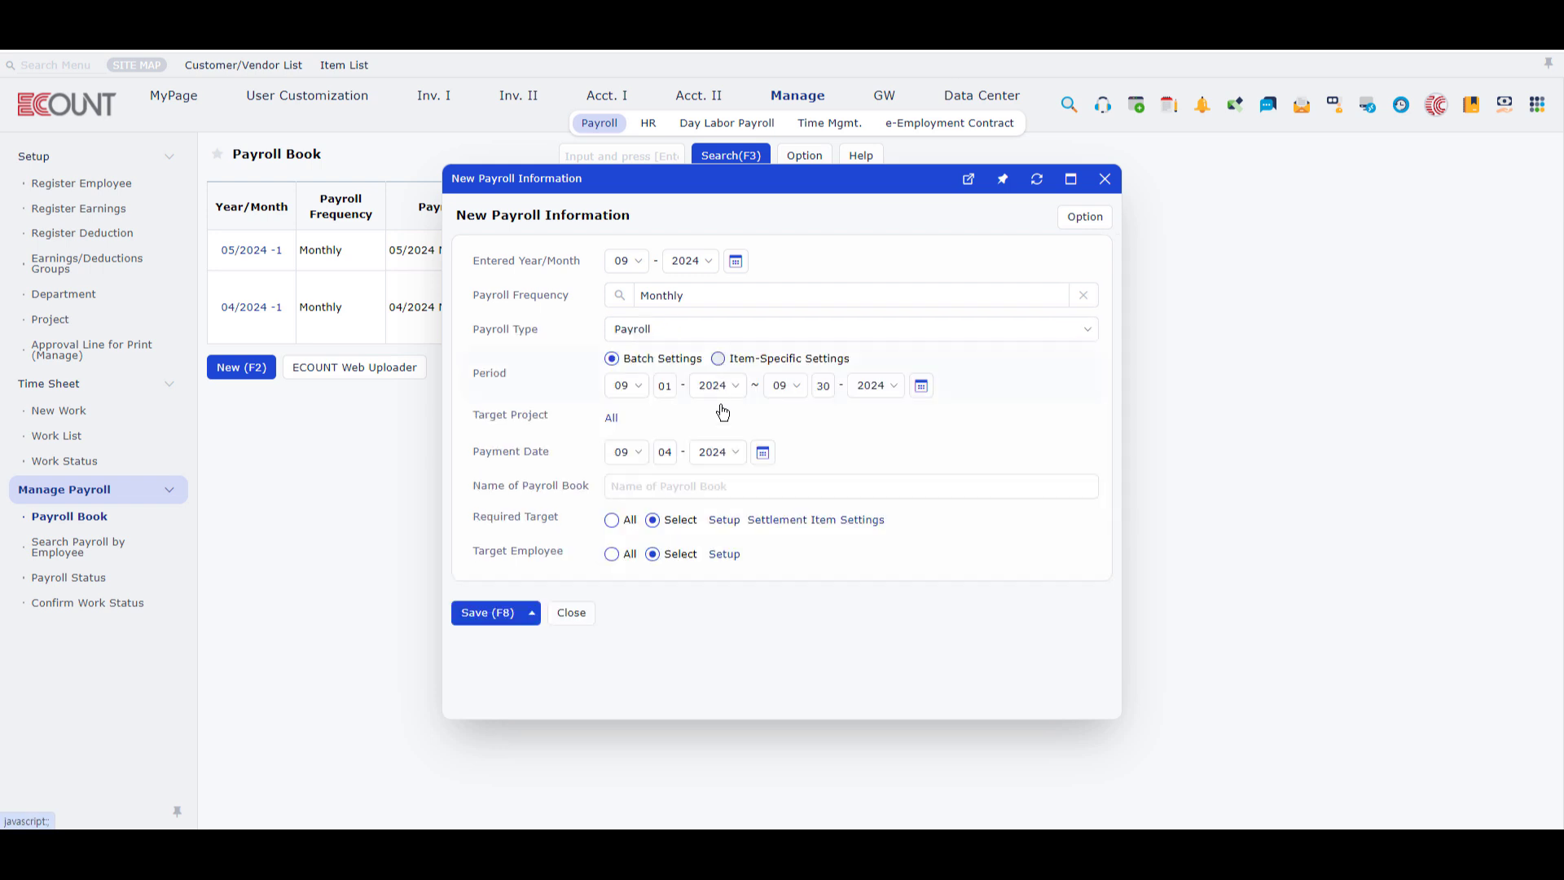
left_click(479, 616)
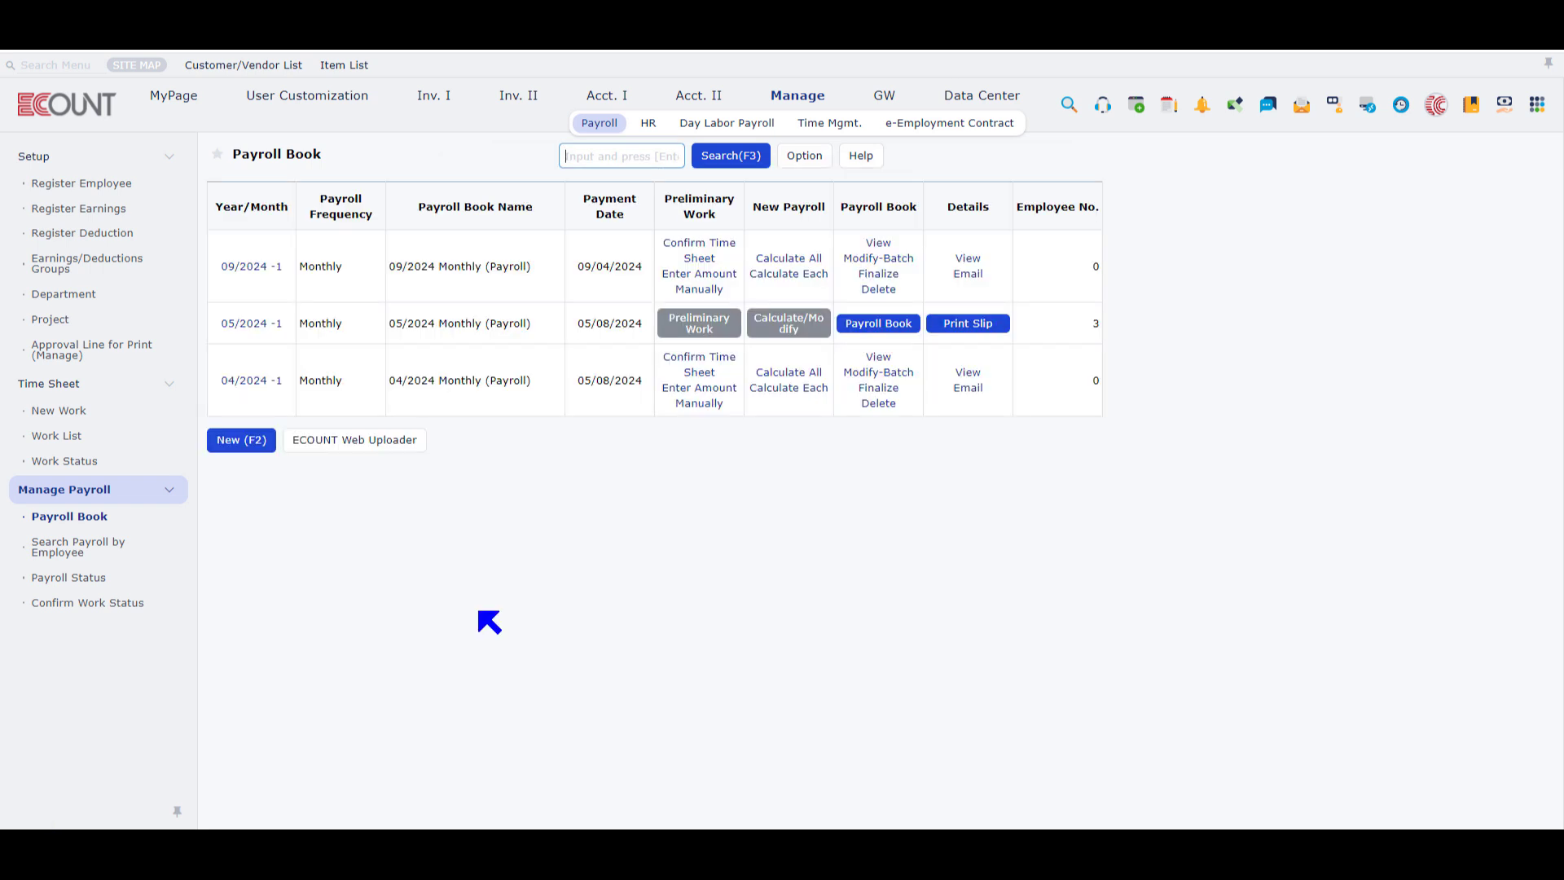
Step: Reopen the 09/2024 payroll information, review its settings and close it
left_click(277, 269)
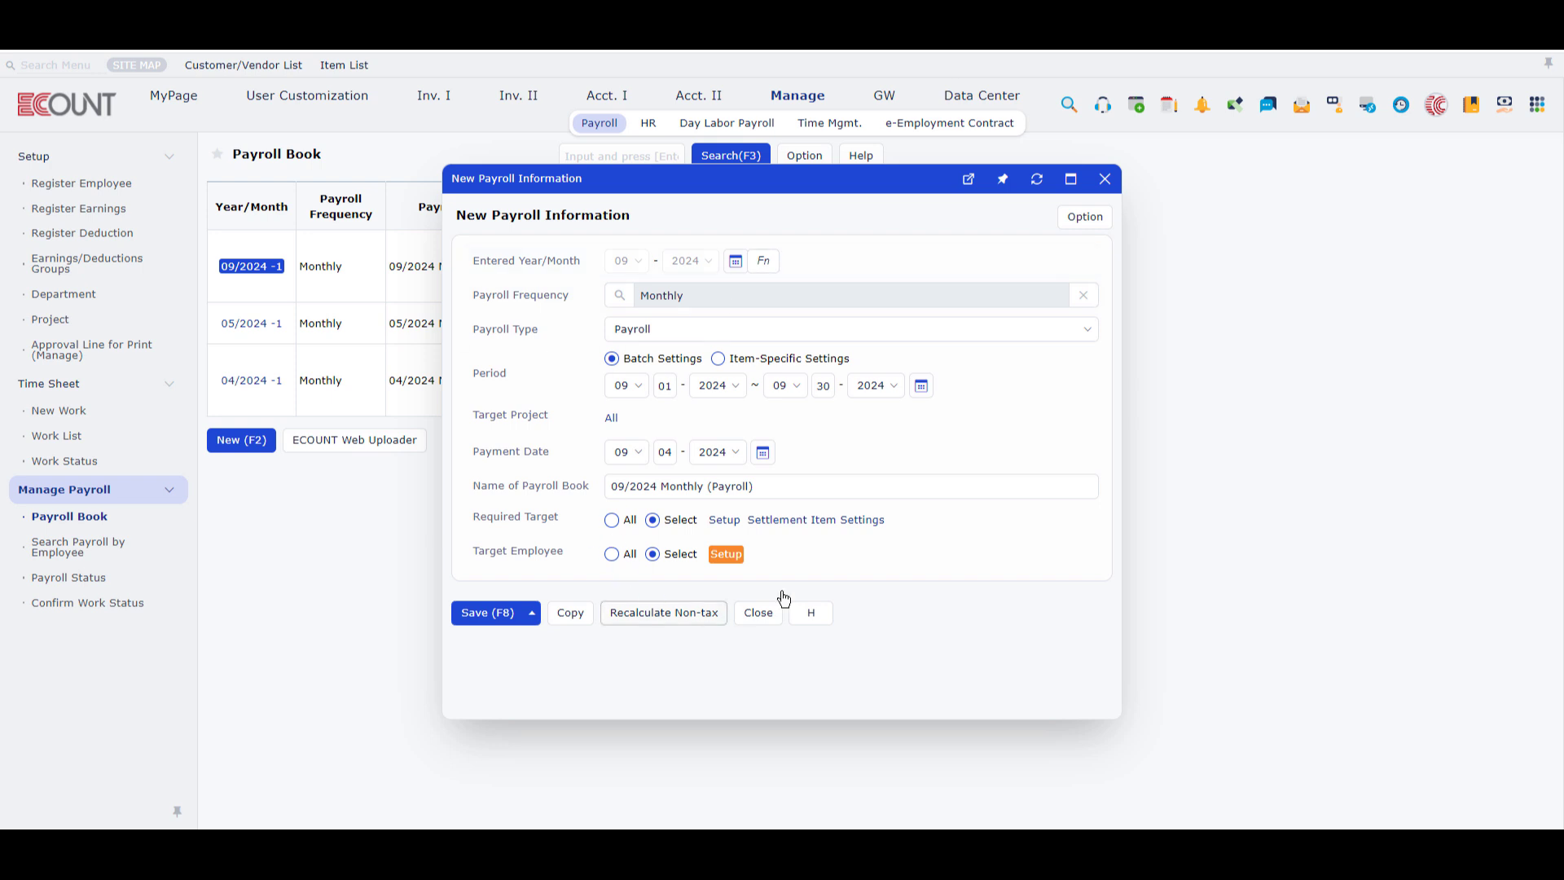
left_click(1105, 178)
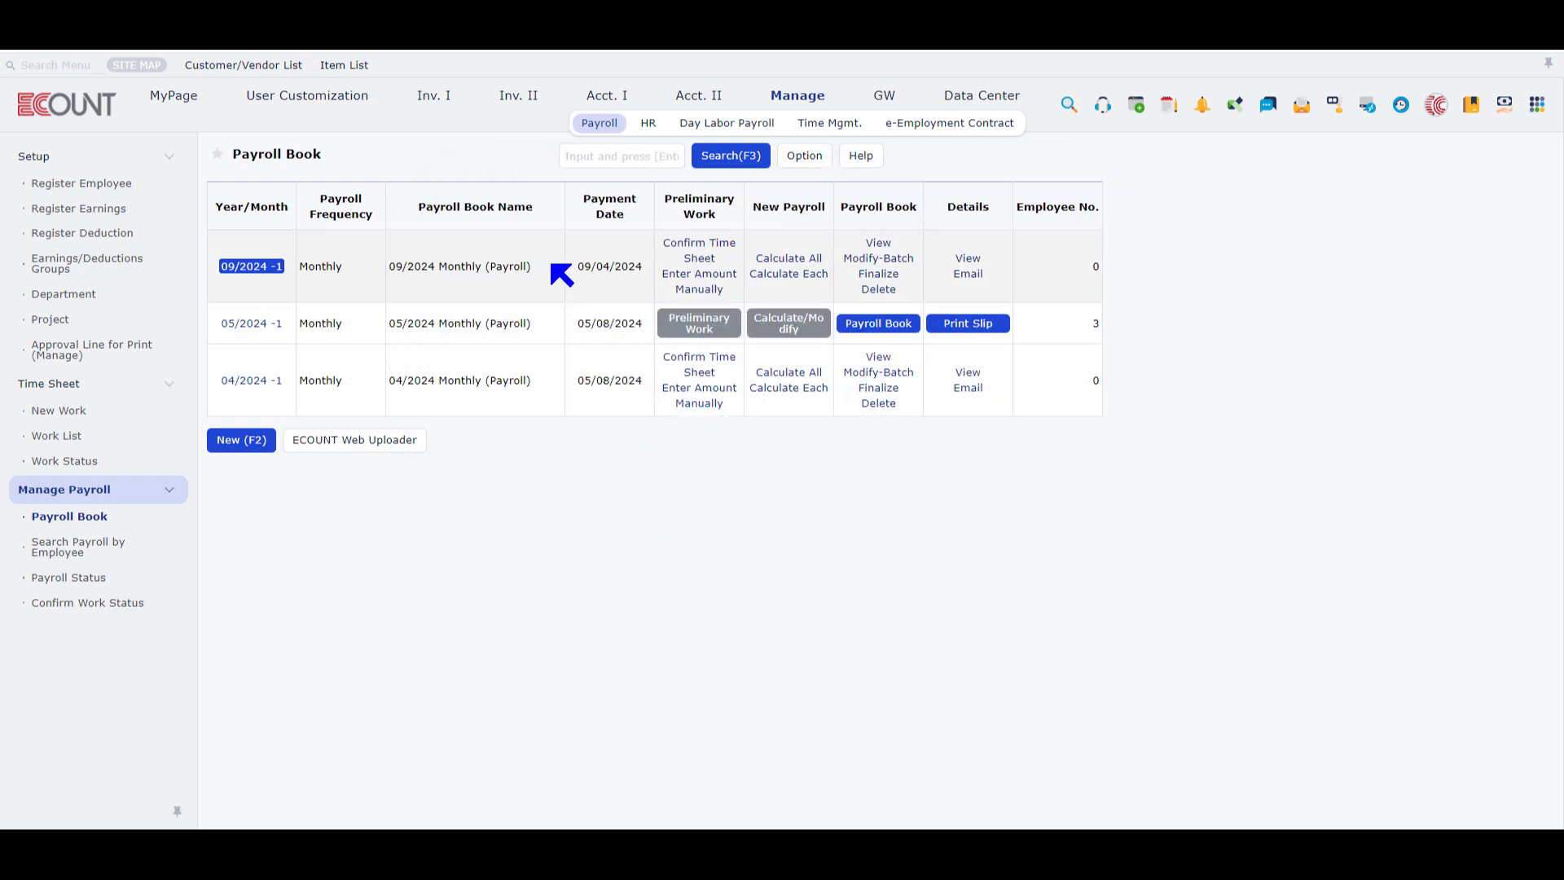
Step: Enter a Daily Wage of 10 for each of the first two employees in the 09/2024 time sheet
left_click(711, 253)
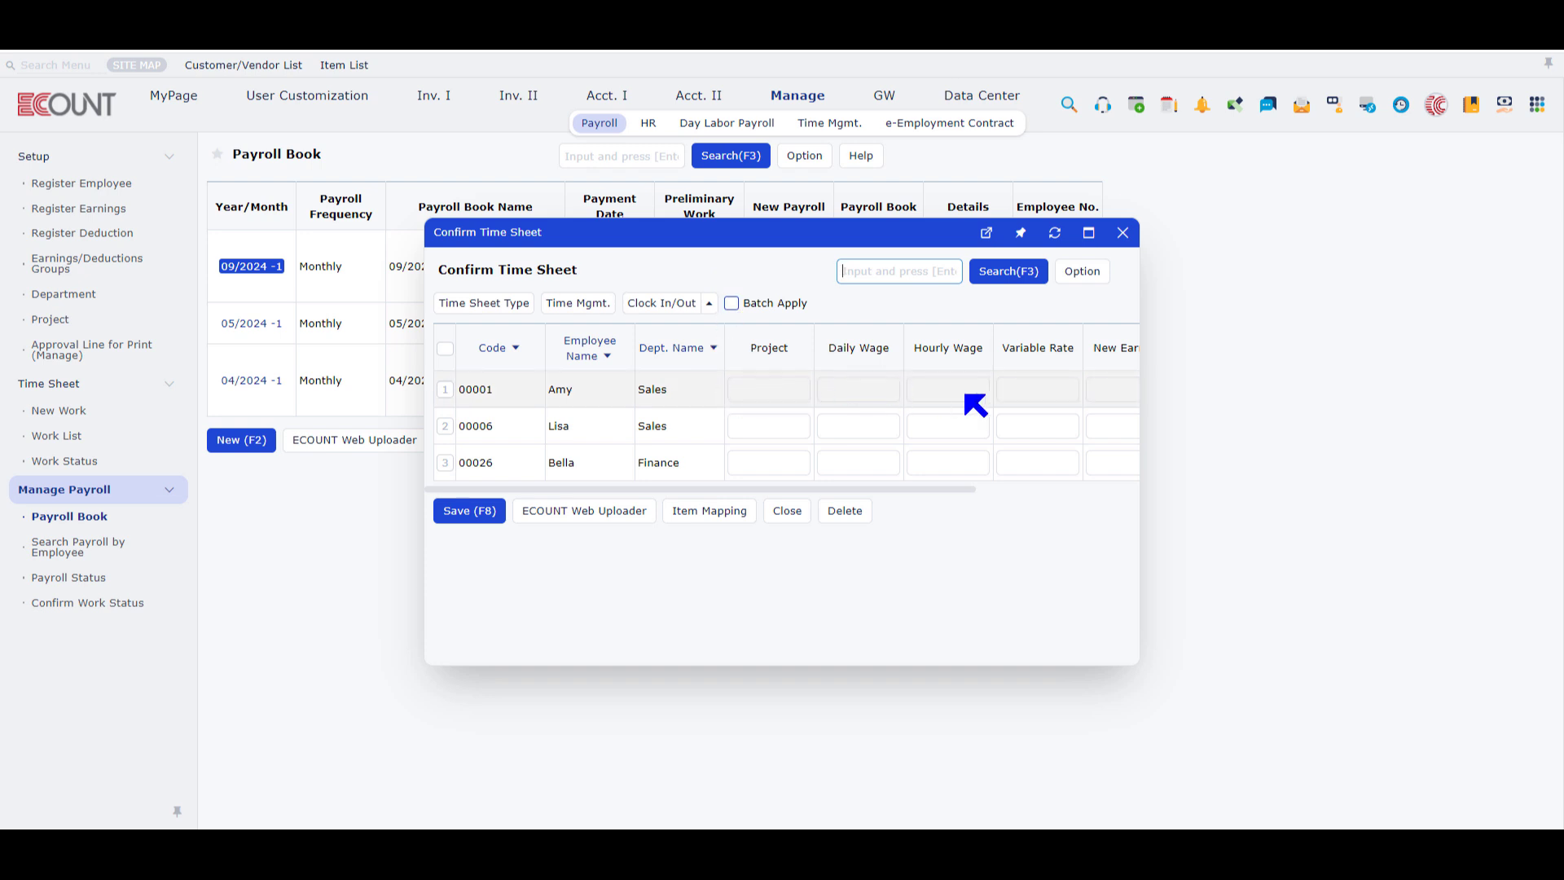
left_click(866, 397)
type("10")
left_click(875, 436)
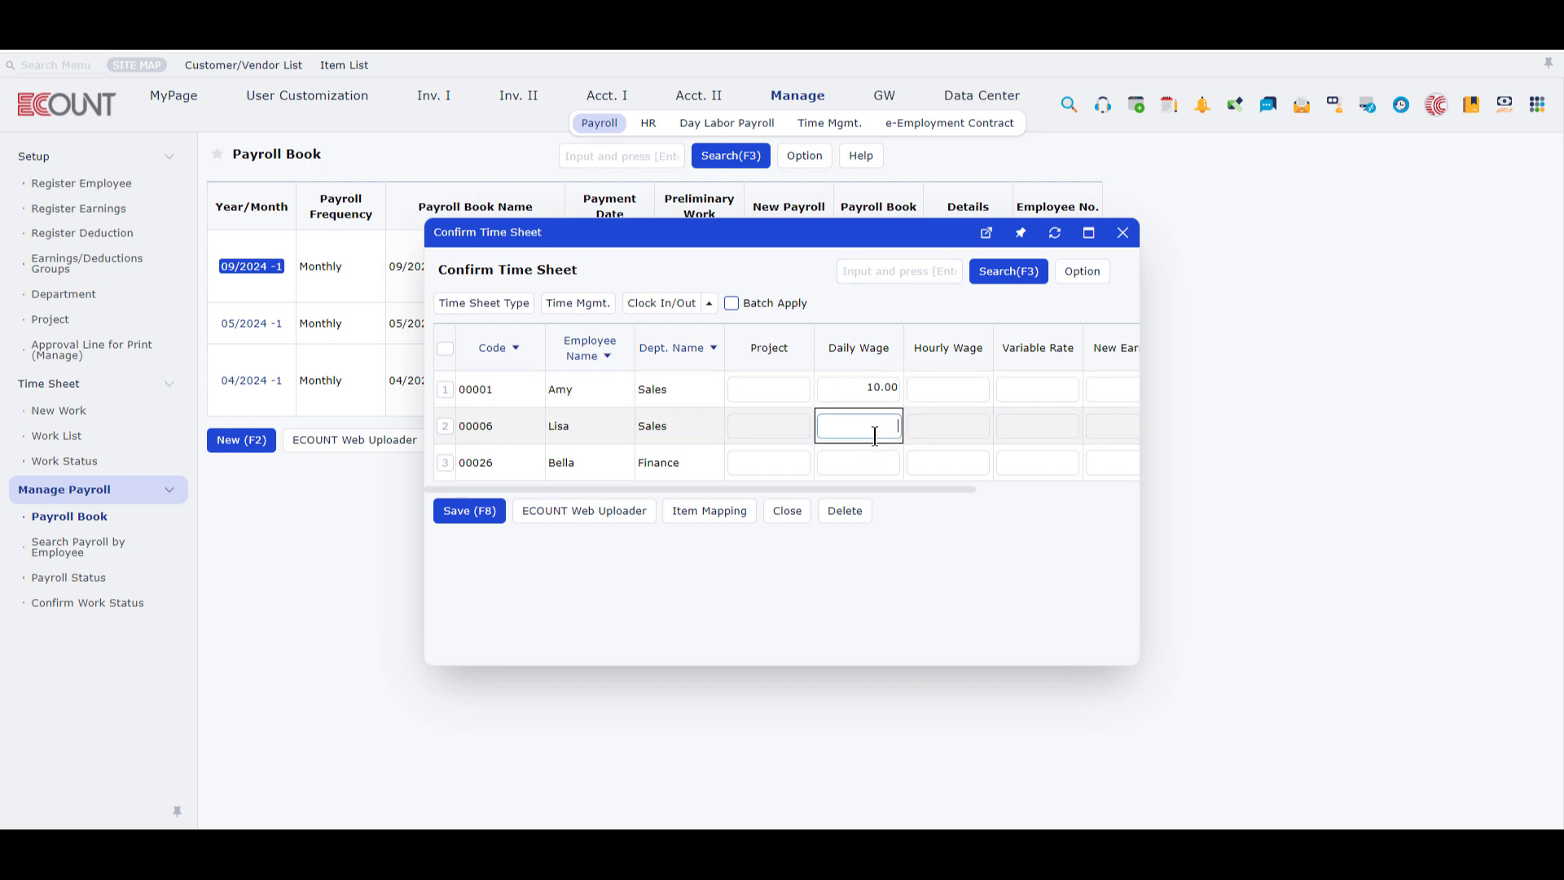
type("10")
left_click(918, 587)
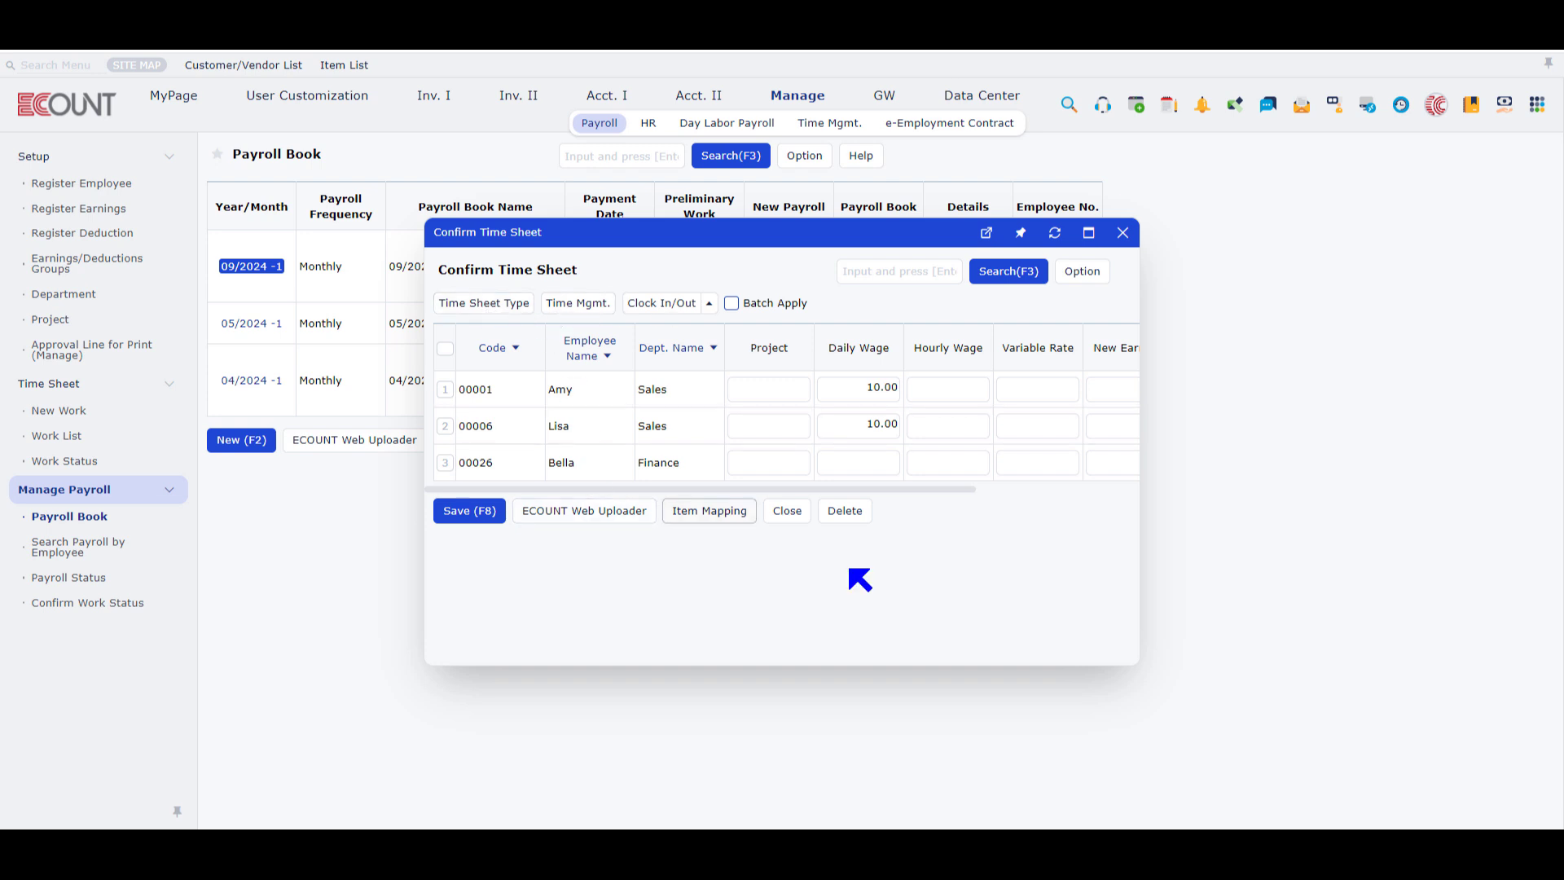
Step: Examine the time sheet's earnings mapping setup and its registration form, and close both without adding a mapping
left_click(727, 513)
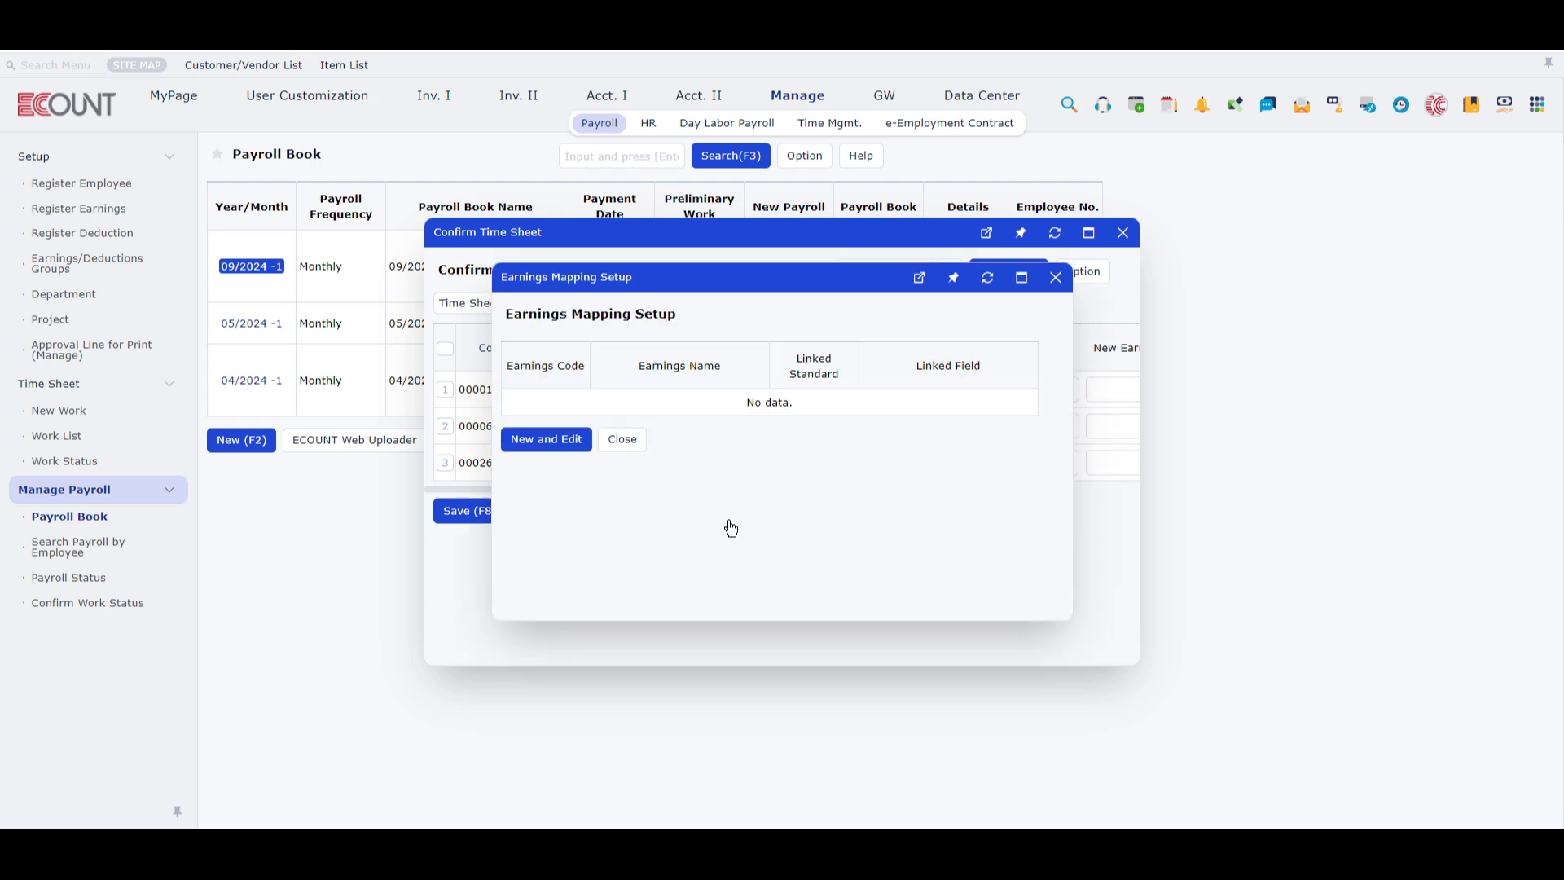
left_click(570, 441)
left_click(530, 444)
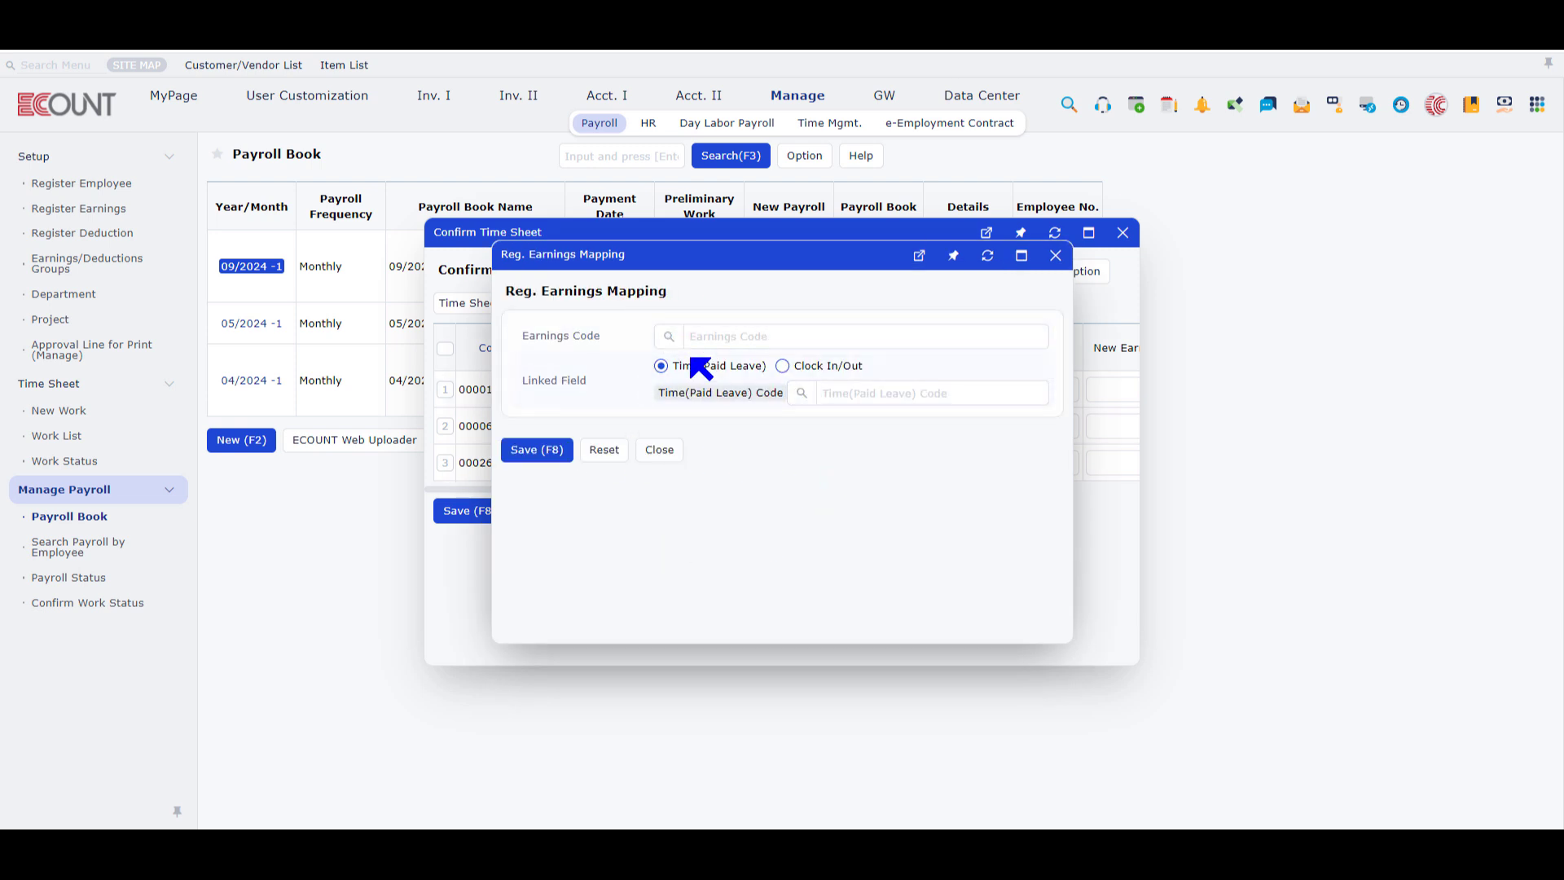
left_click(660, 450)
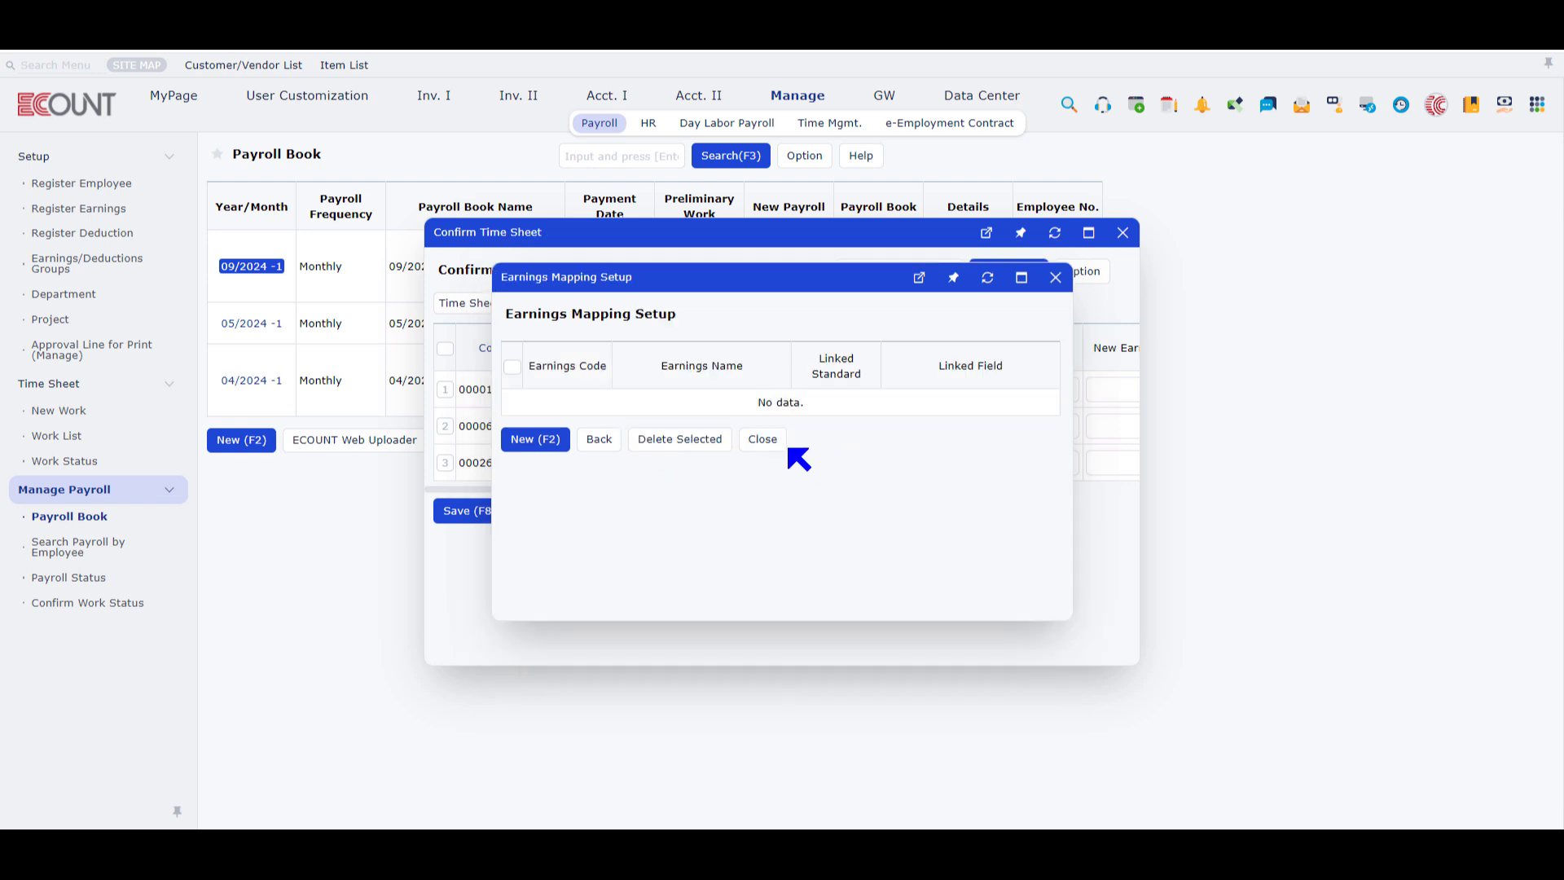
left_click(778, 447)
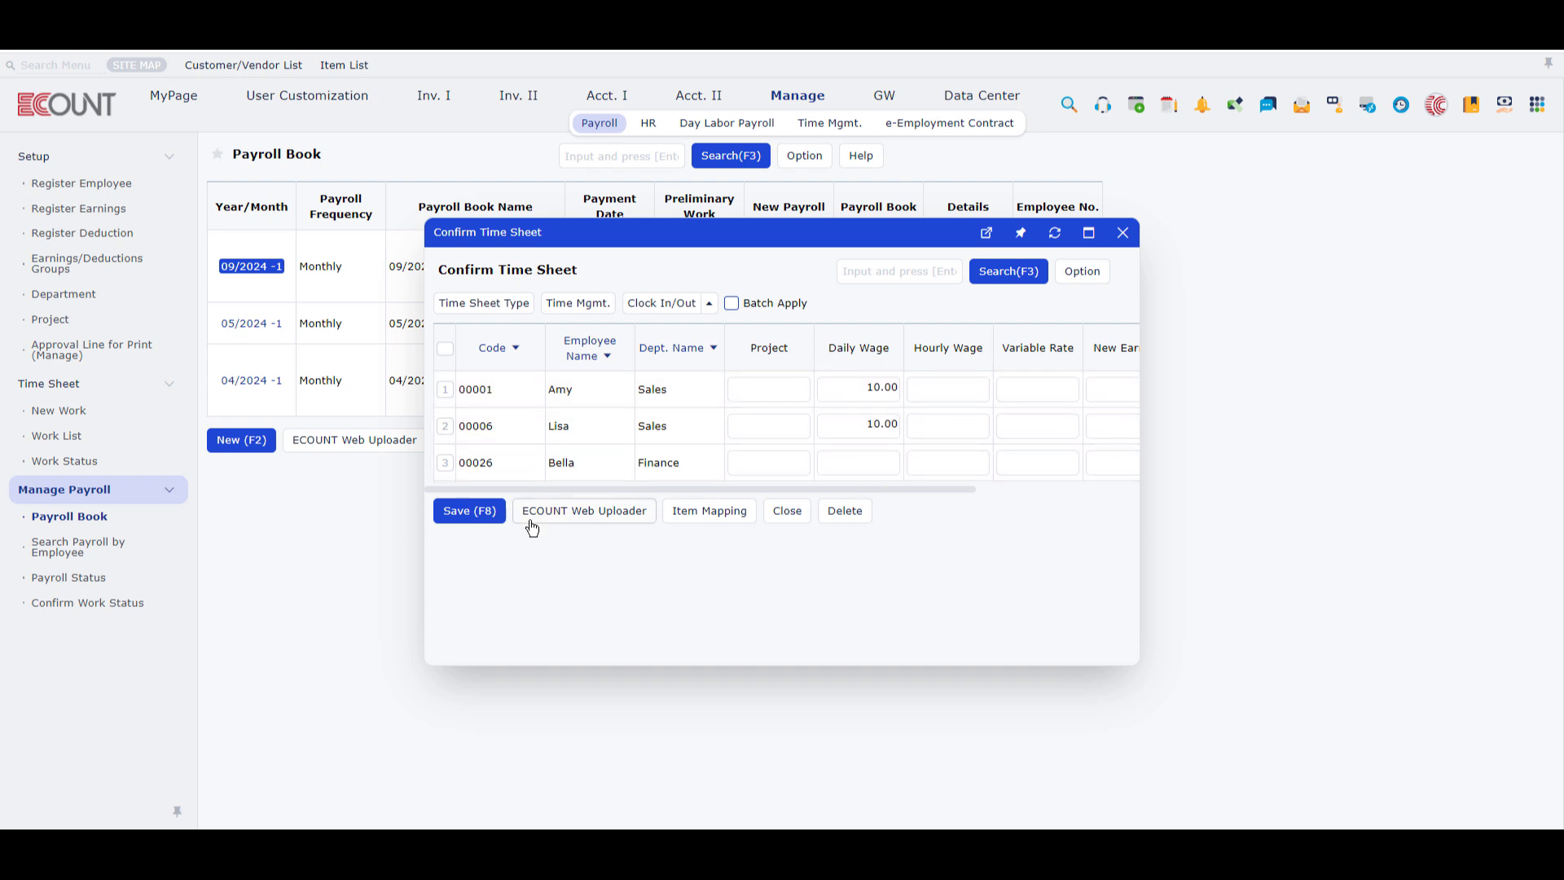
Step: Save the 09/2024 time sheet and calculate the payroll for all employees
left_click(458, 519)
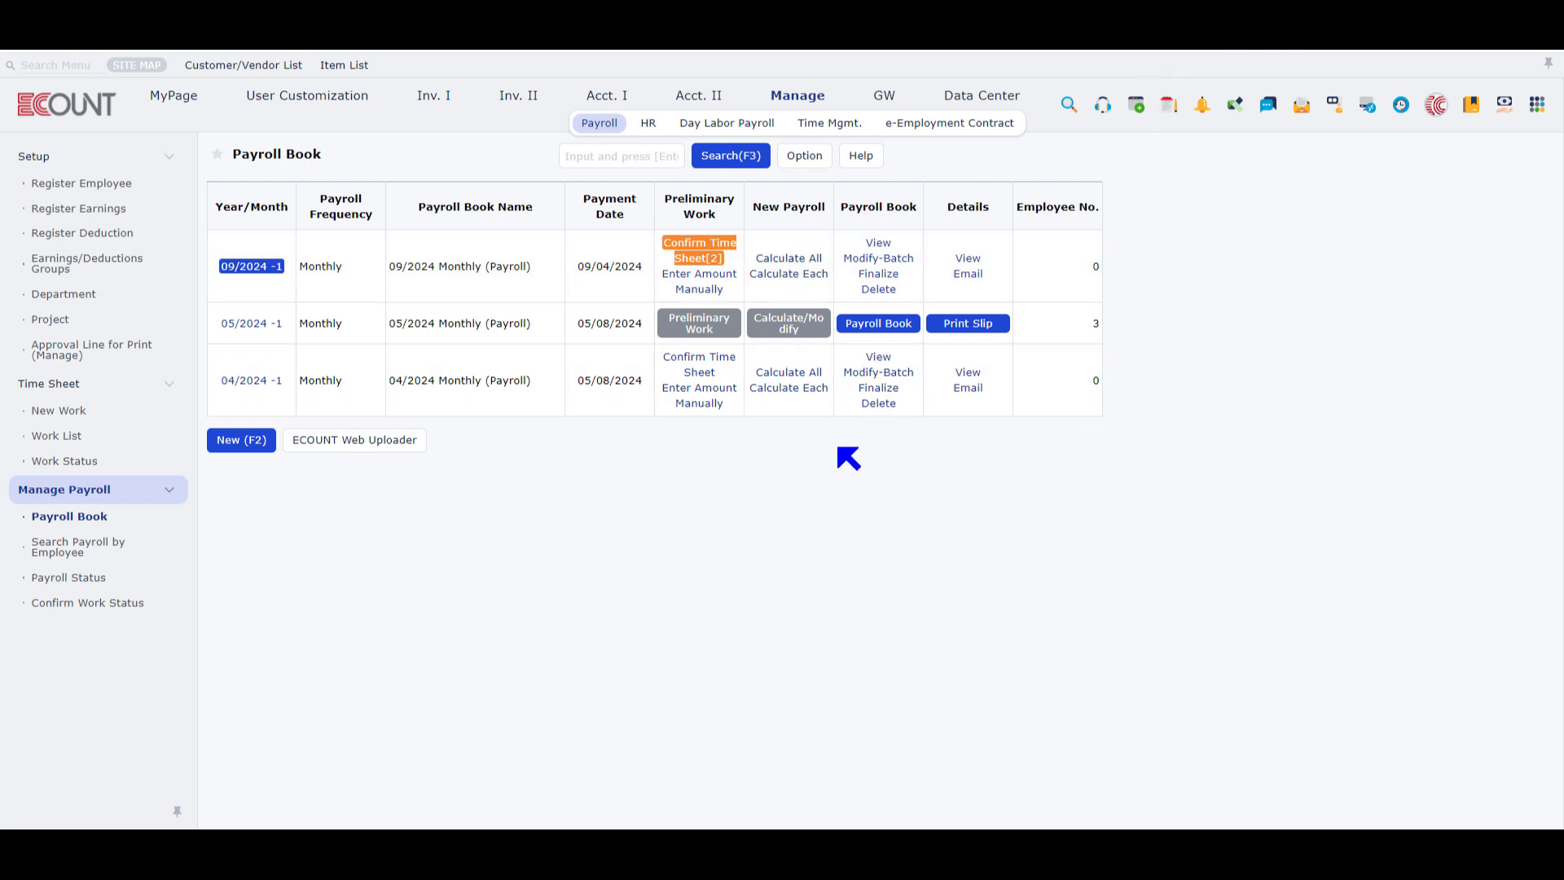
left_click(809, 259)
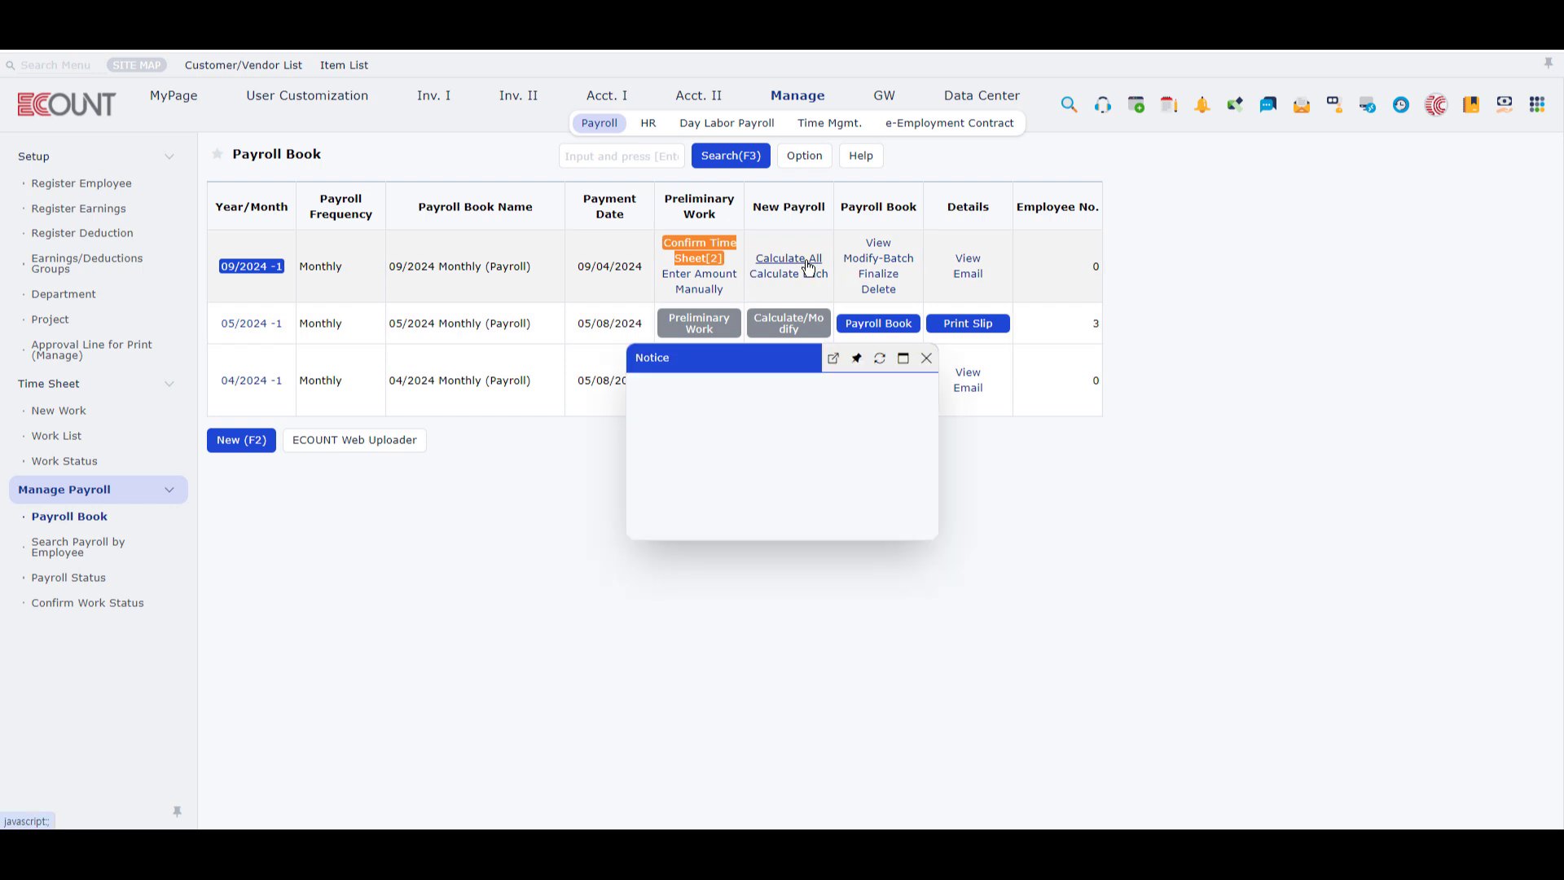
left_click(664, 517)
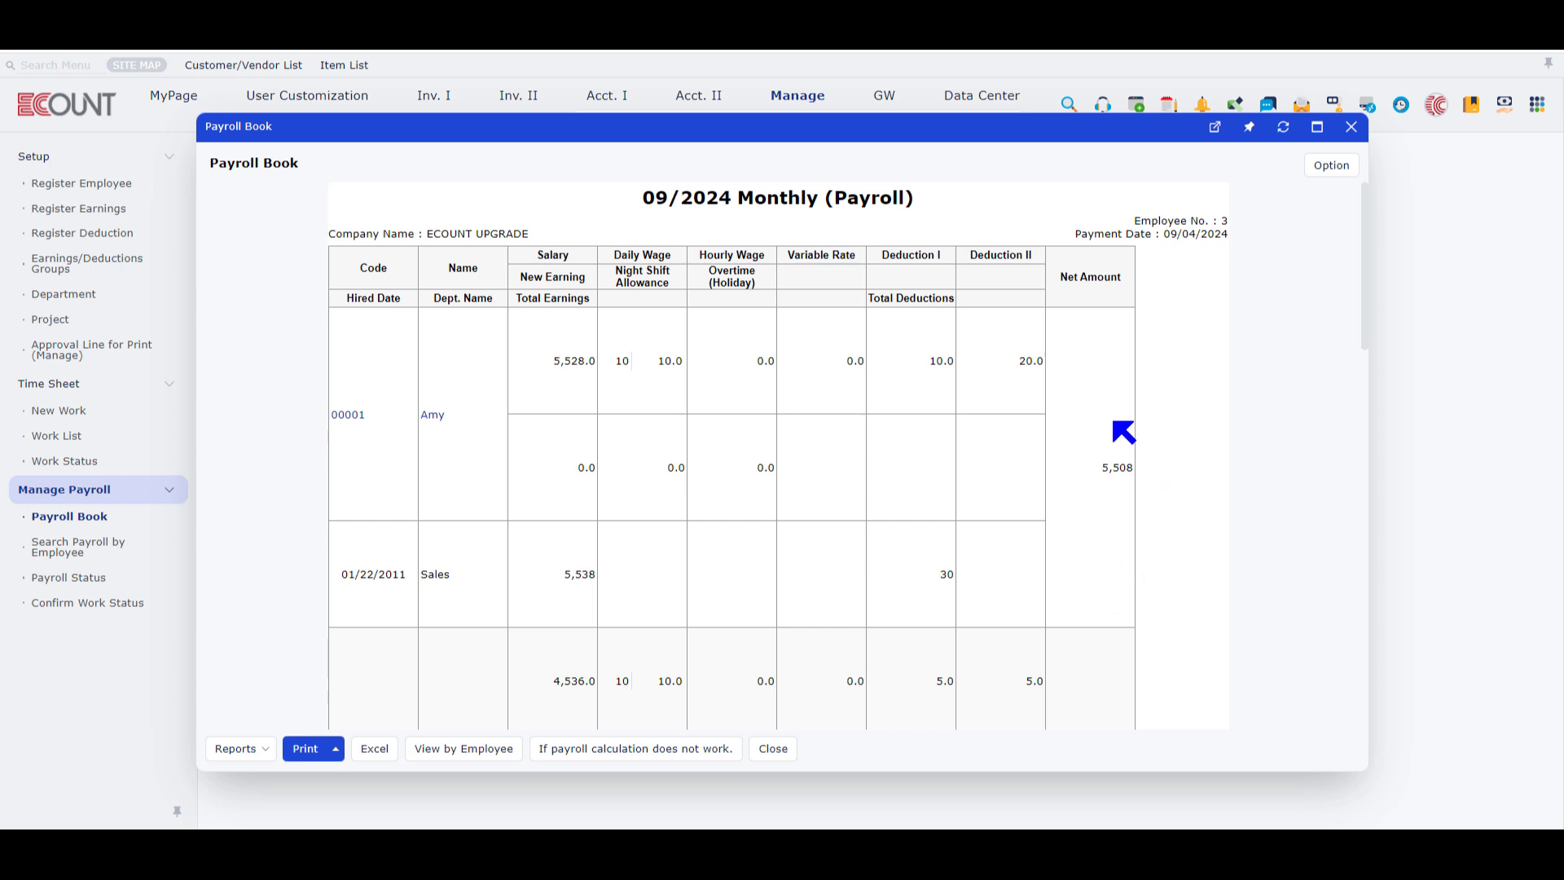
Step: Review each employee's earnings, deductions and net amount in the calculated 09/2024 payroll book and close it
scroll(306, 421, "down", 5)
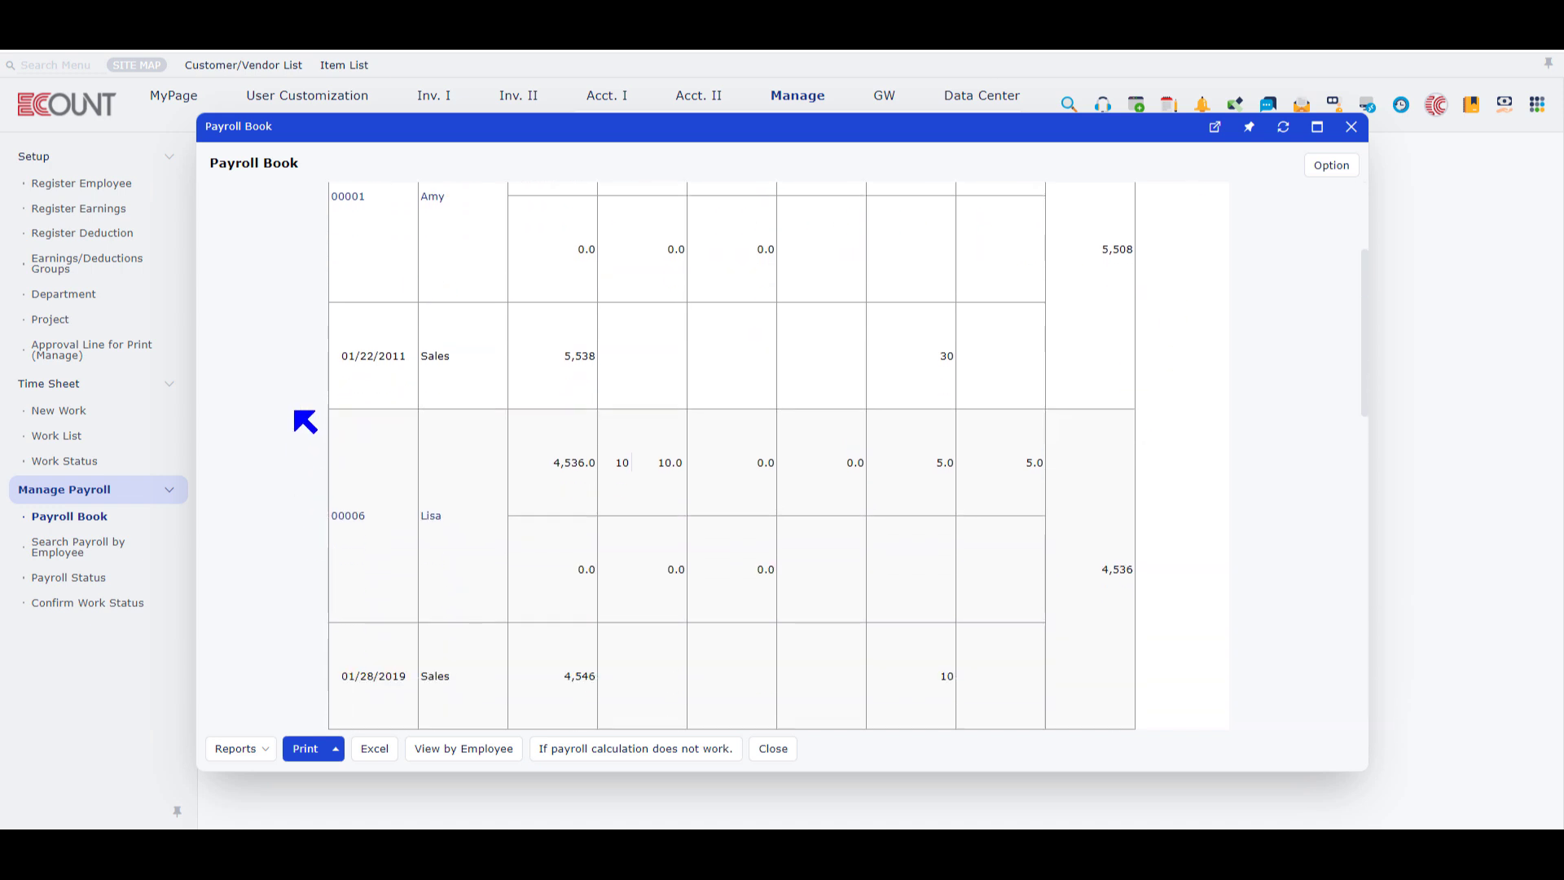
scroll(306, 421, "down", 3)
scroll(308, 419, "up", 7)
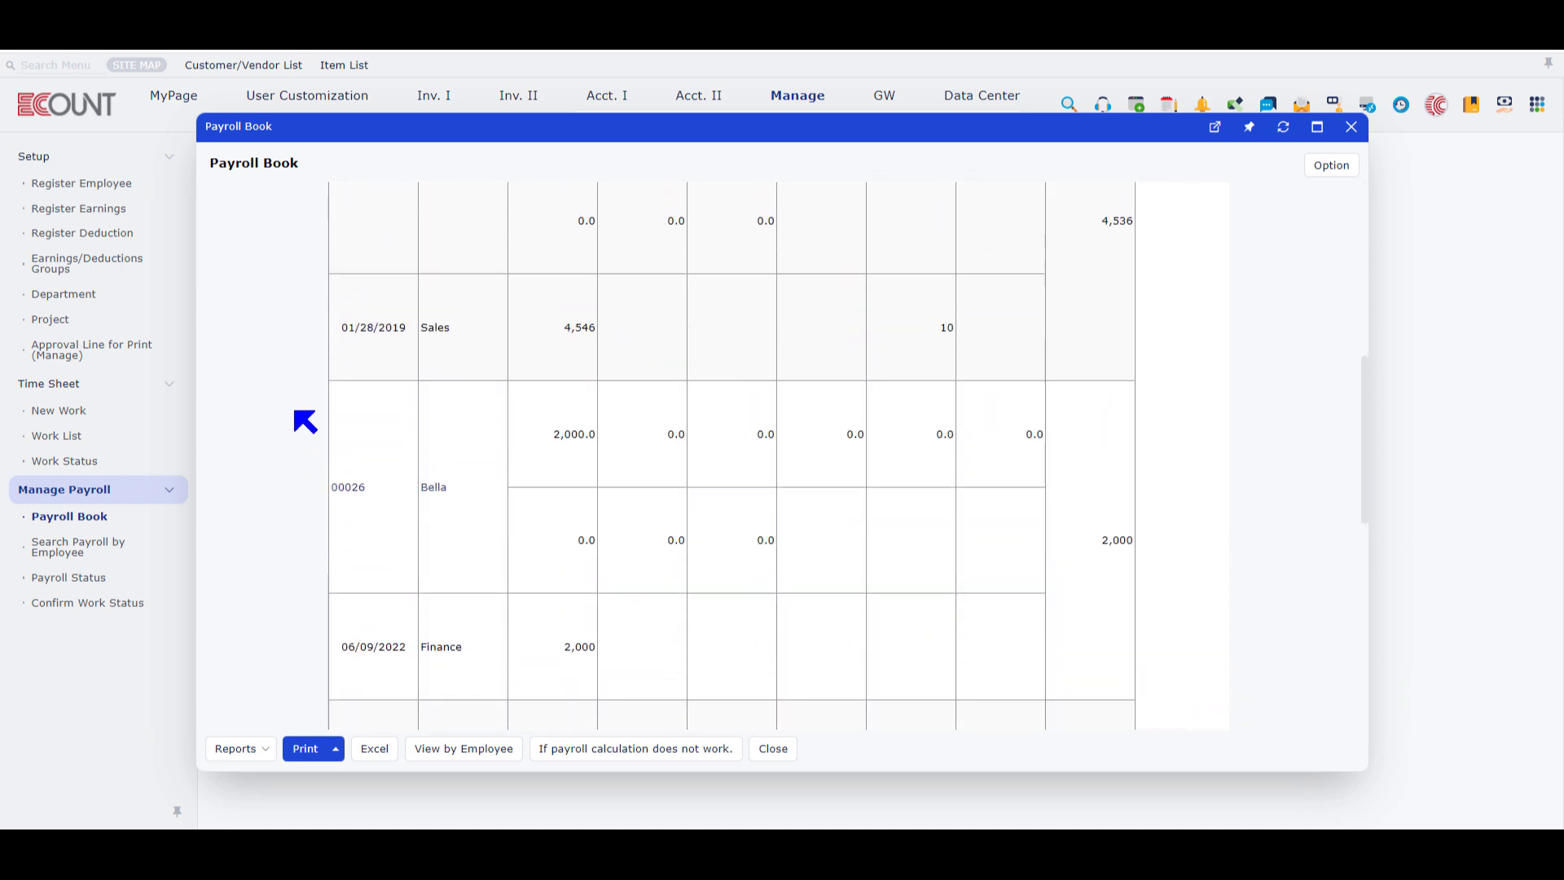
left_click(1351, 127)
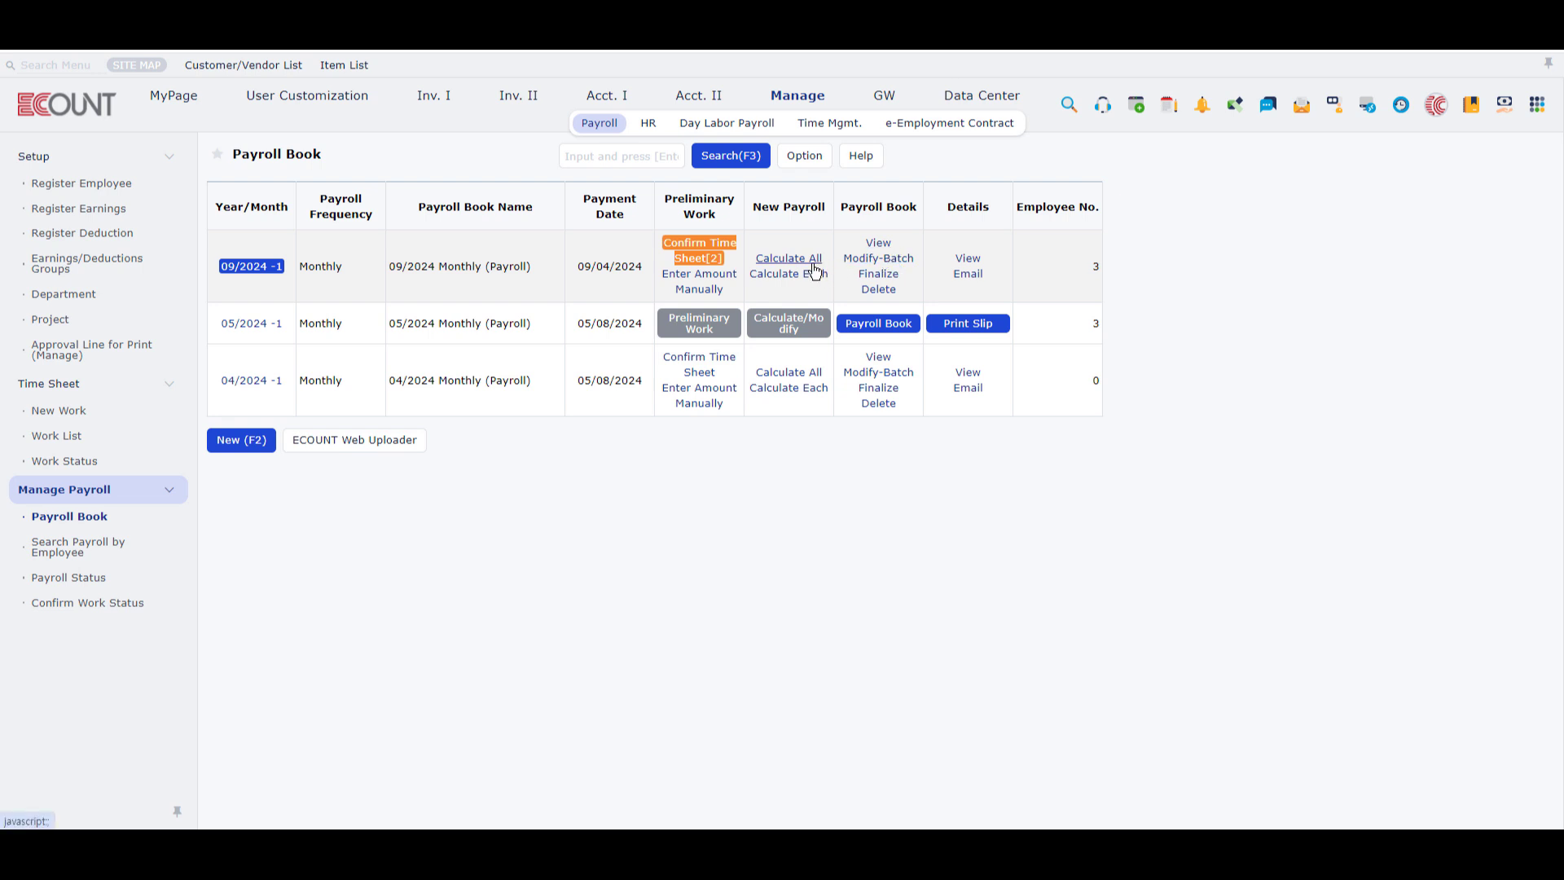
Step: Examine the first employee's deduction fields and the save options in the 09/2024 payroll details, and close the details and the book
left_click(879, 244)
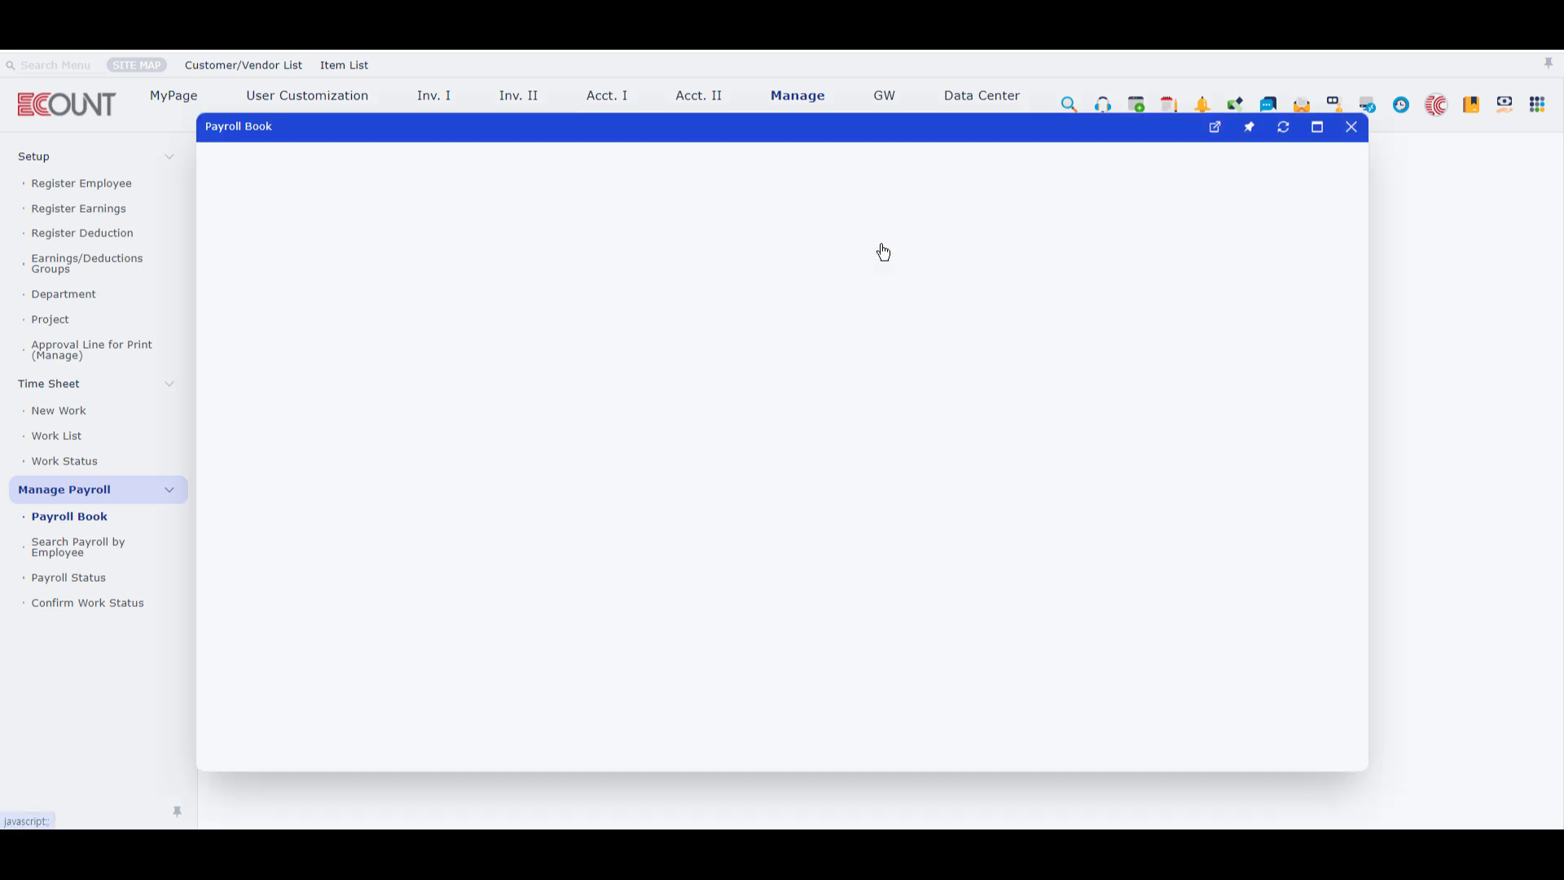
left_click(355, 419)
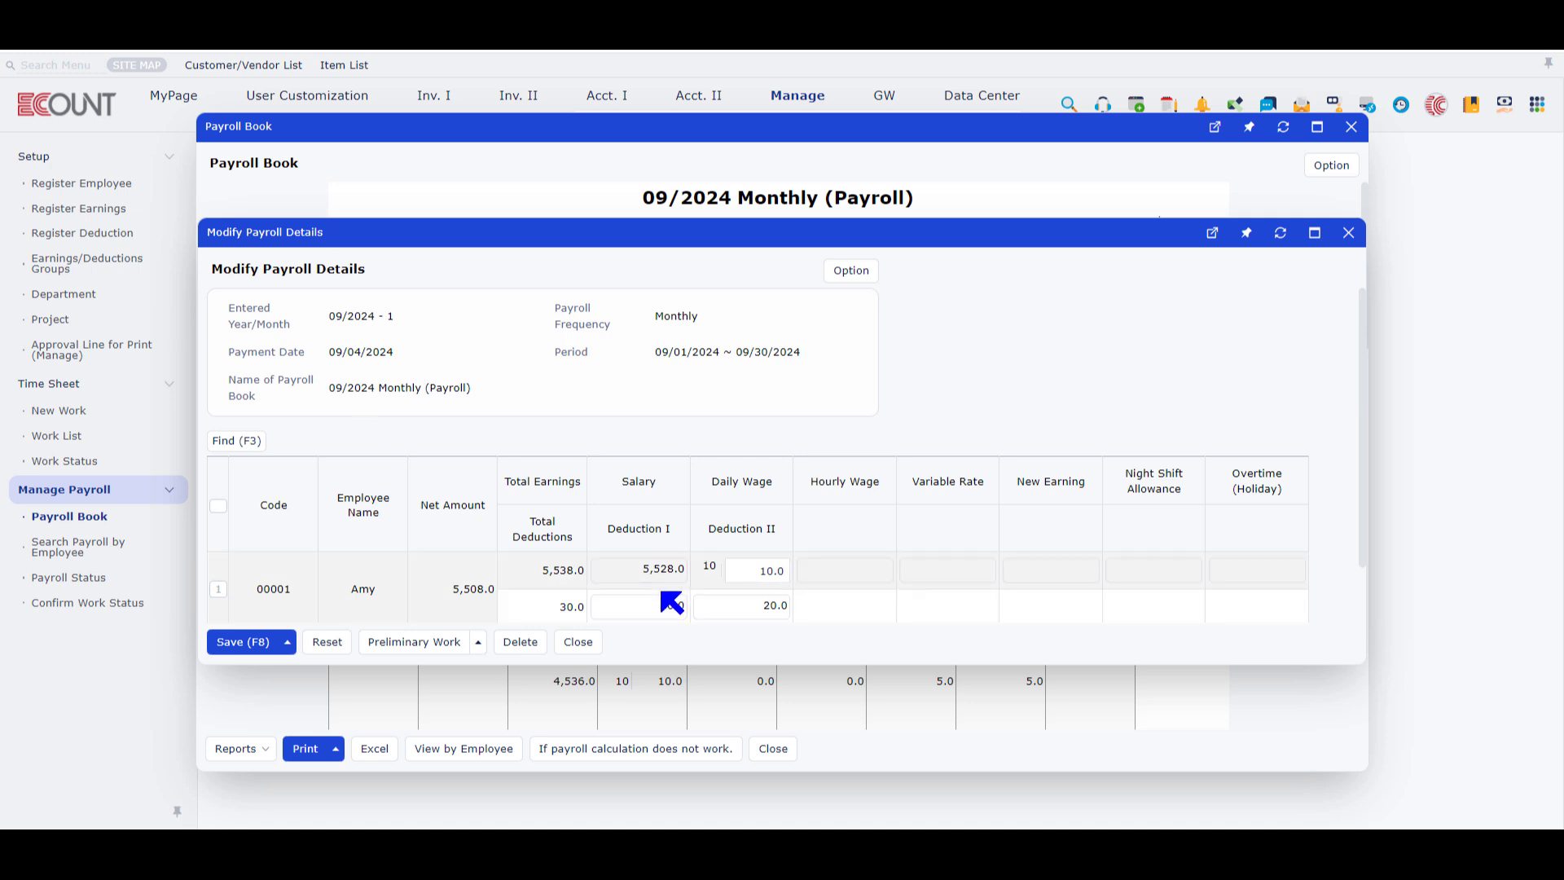
left_click(682, 614)
left_click(751, 613)
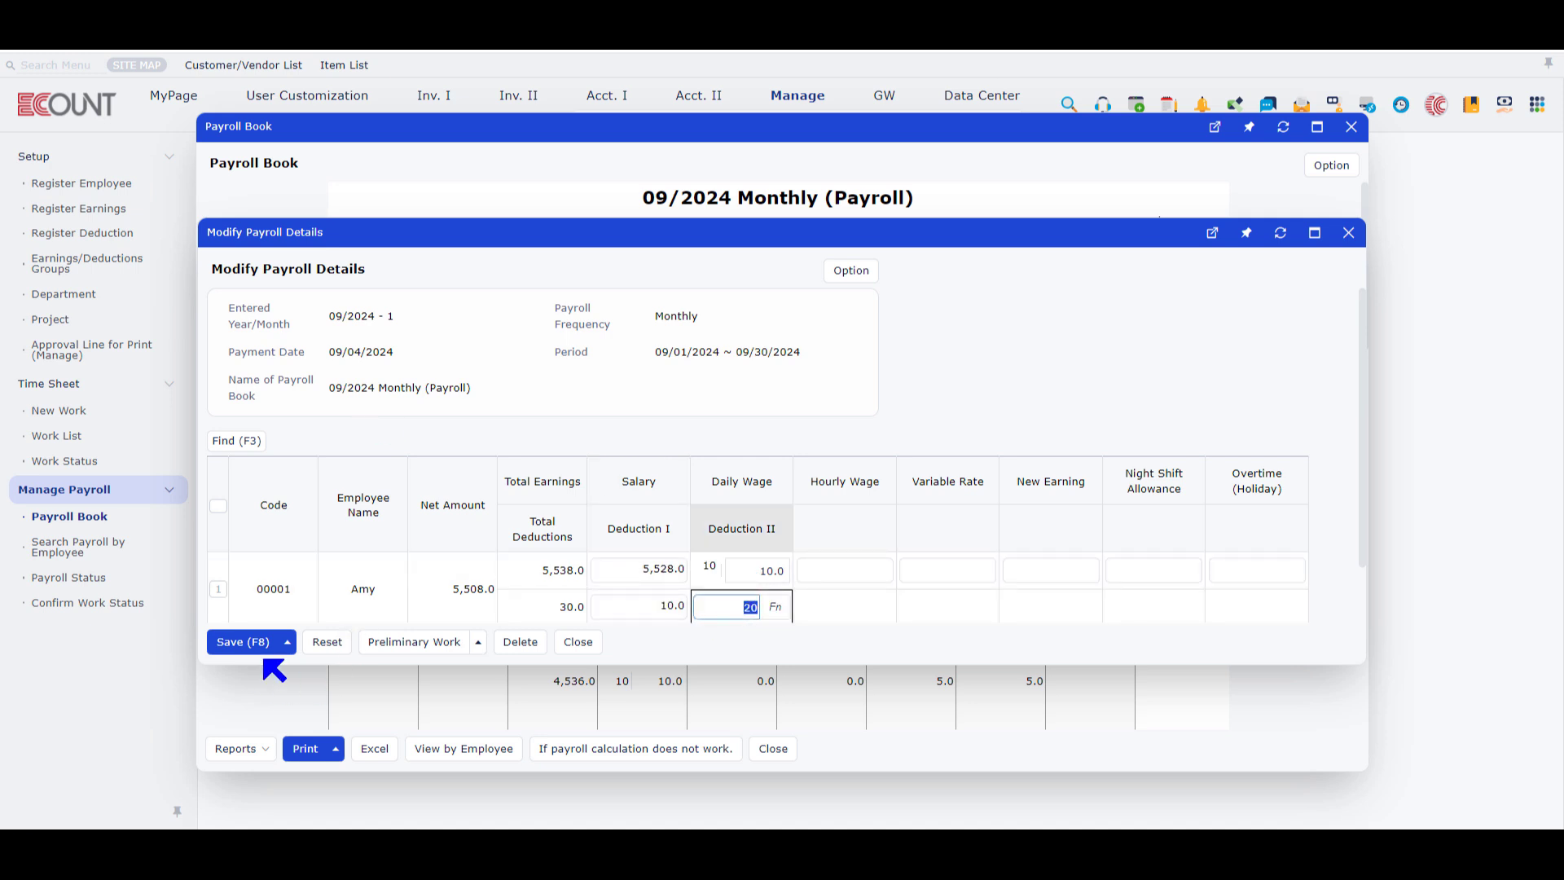
left_click(291, 647)
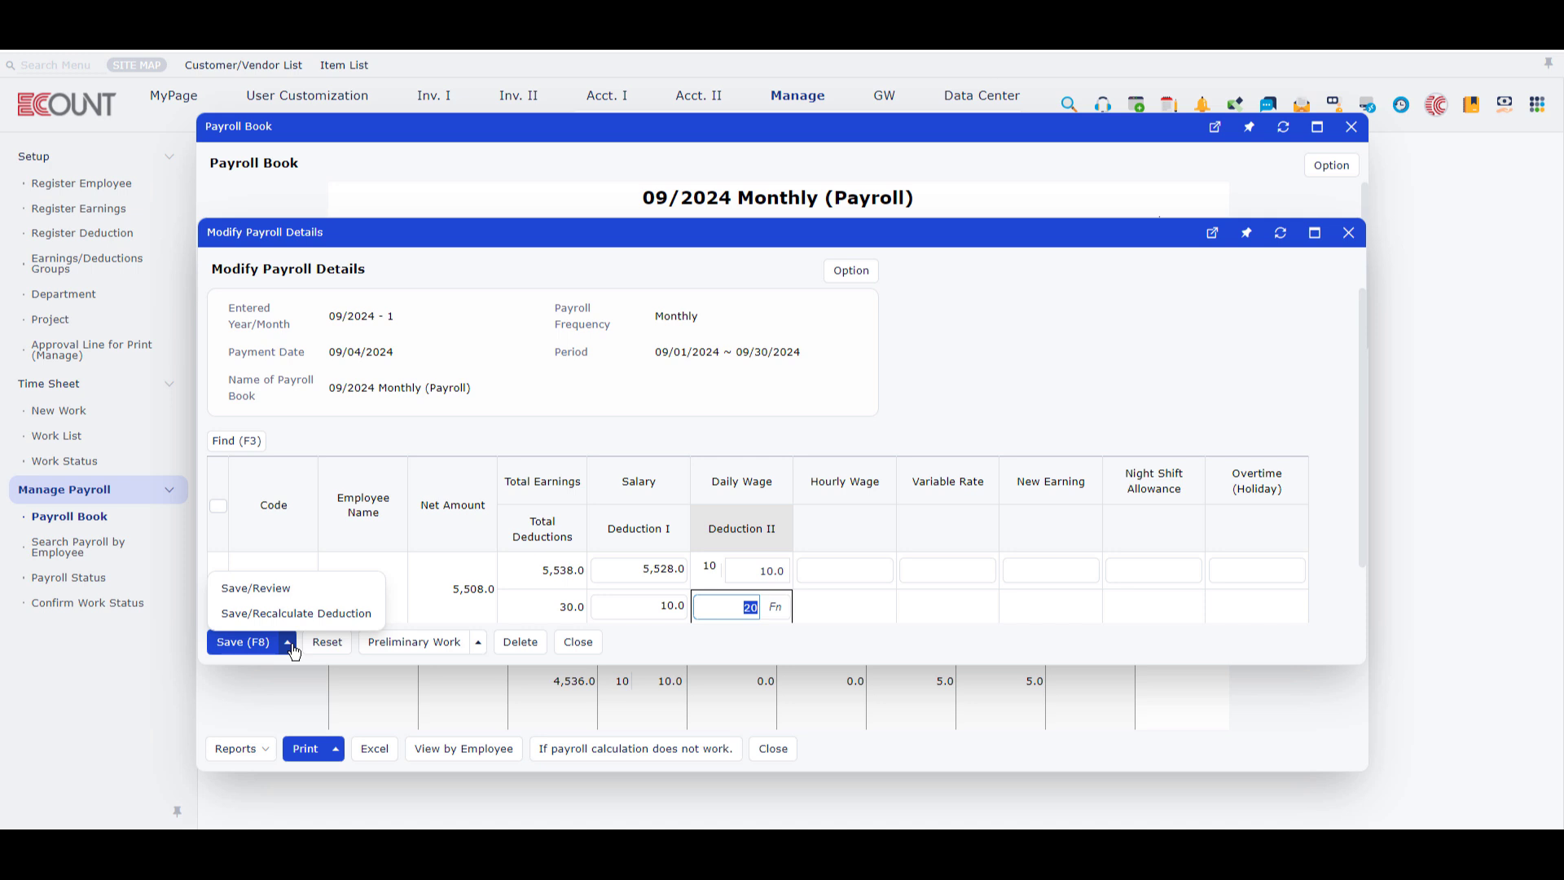
left_click(333, 623)
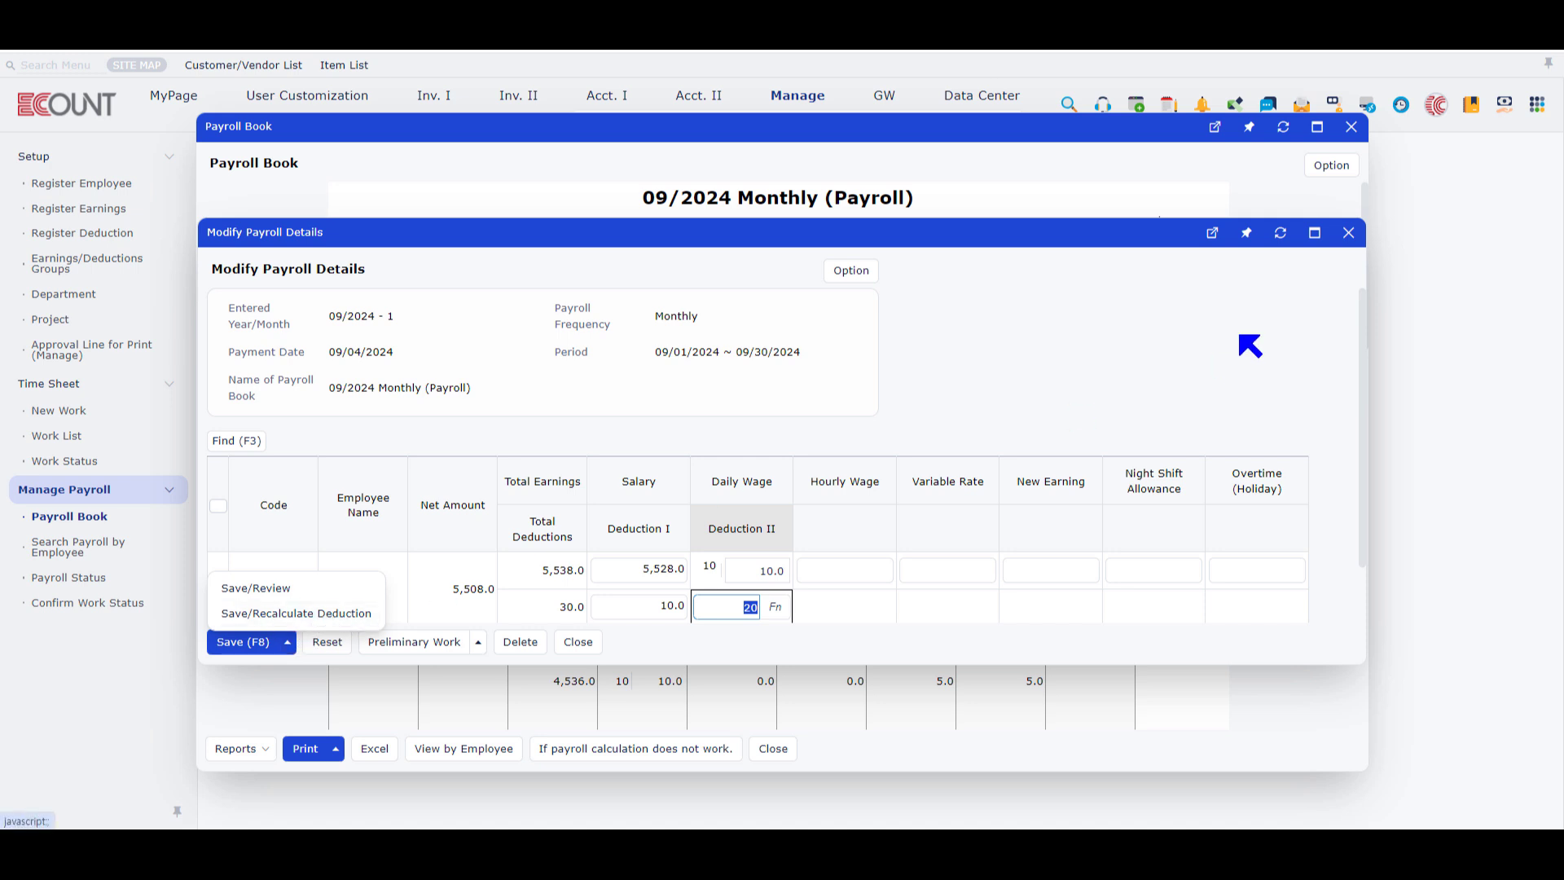
left_click(1349, 233)
left_click(1350, 128)
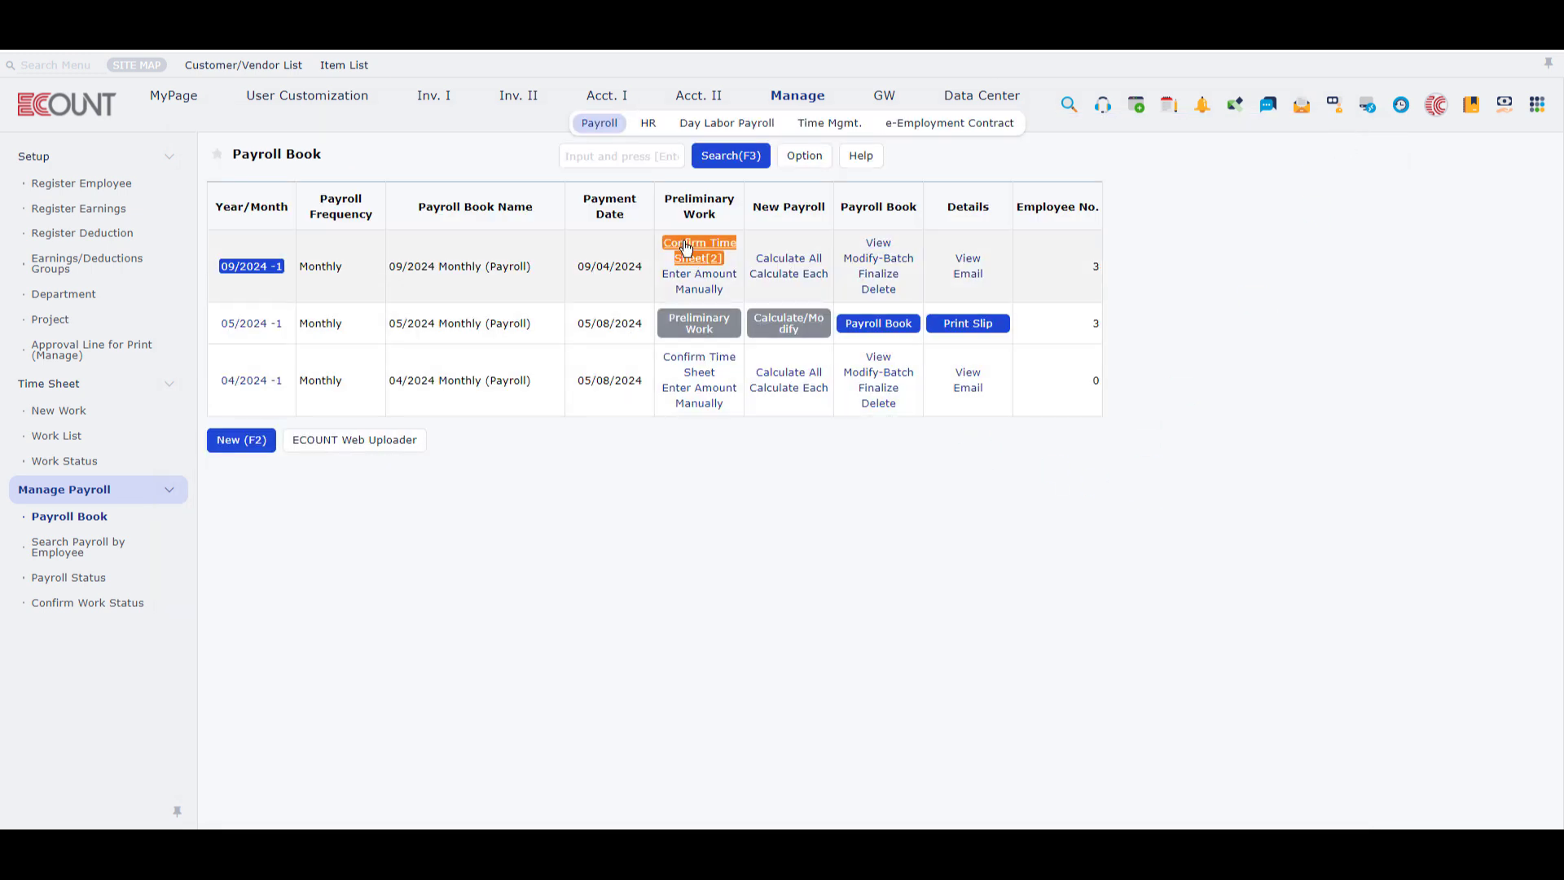
Step: Select all employees for manual amount entry with the Salary and Salary (Memo) fields, and close the entry without saving
left_click(711, 283)
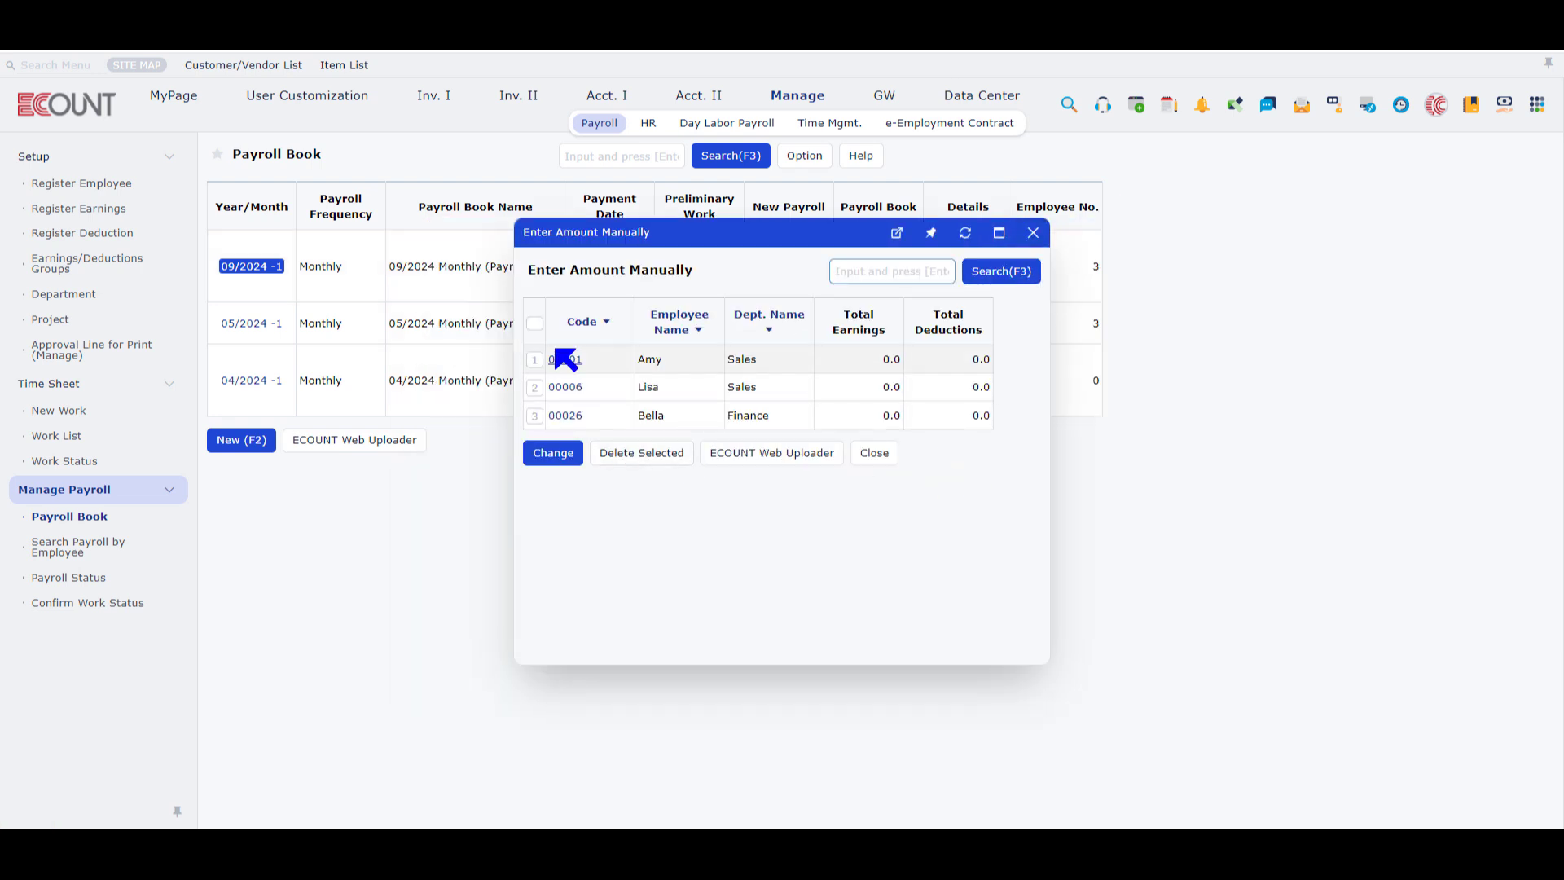
left_click(534, 322)
left_click(565, 452)
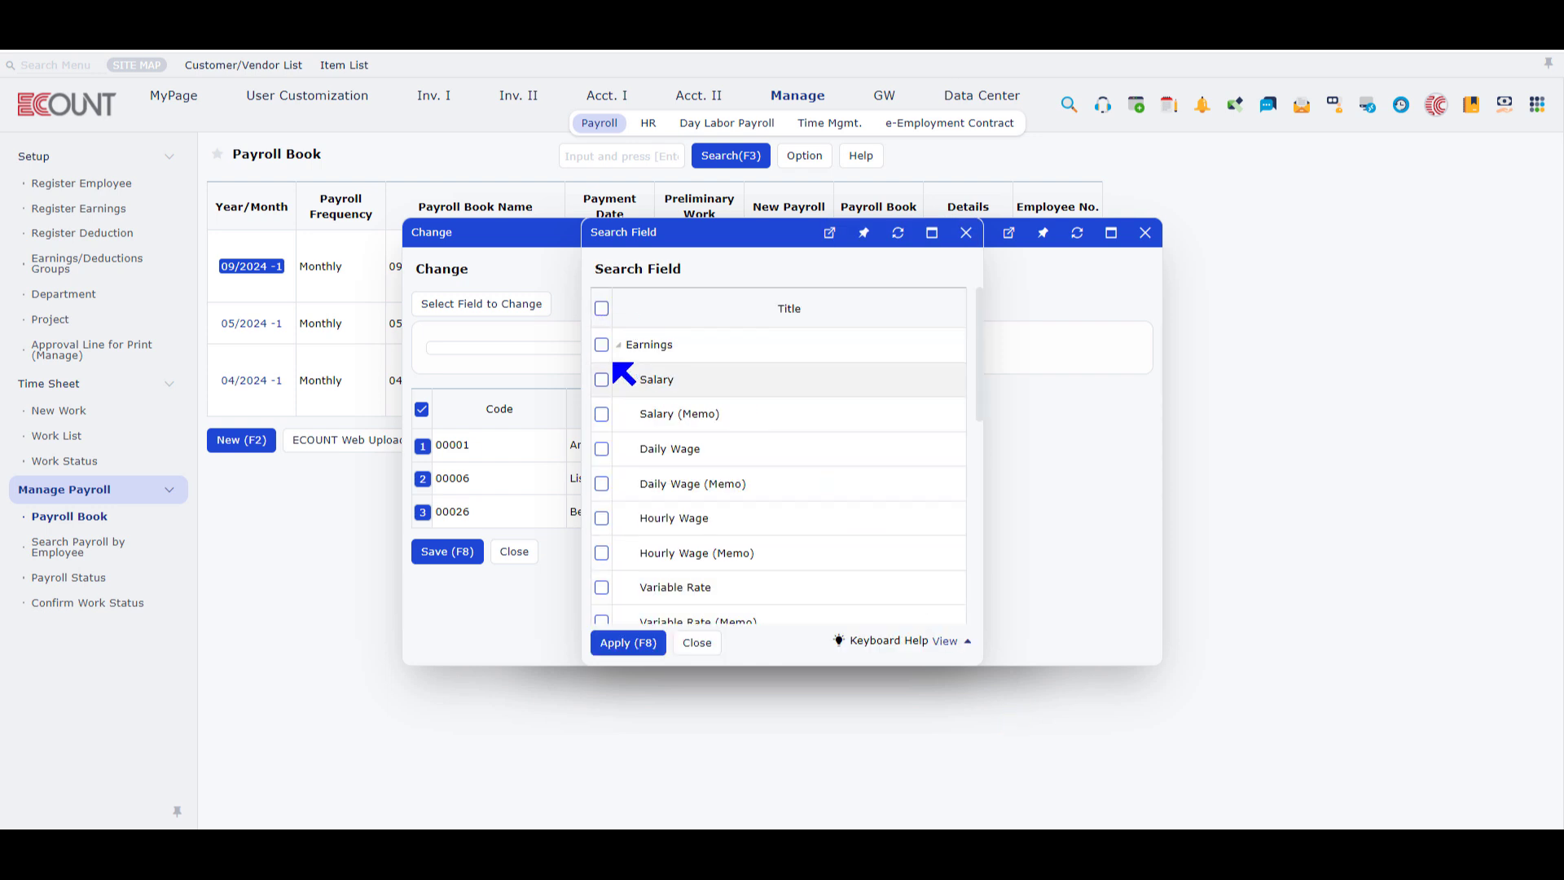
left_click(601, 379)
left_click(599, 421)
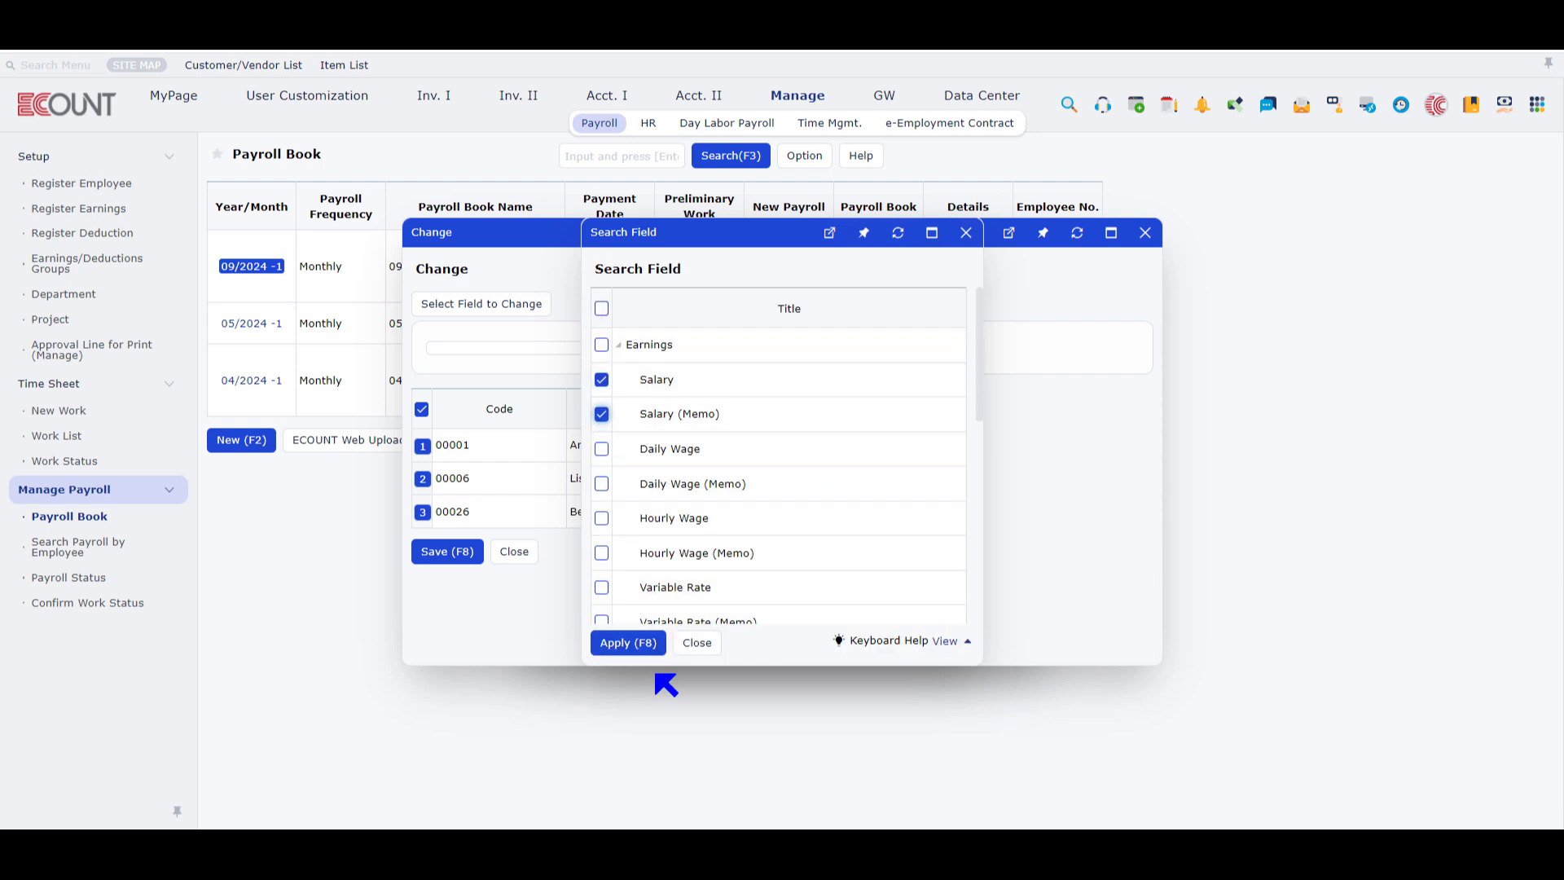
left_click(631, 644)
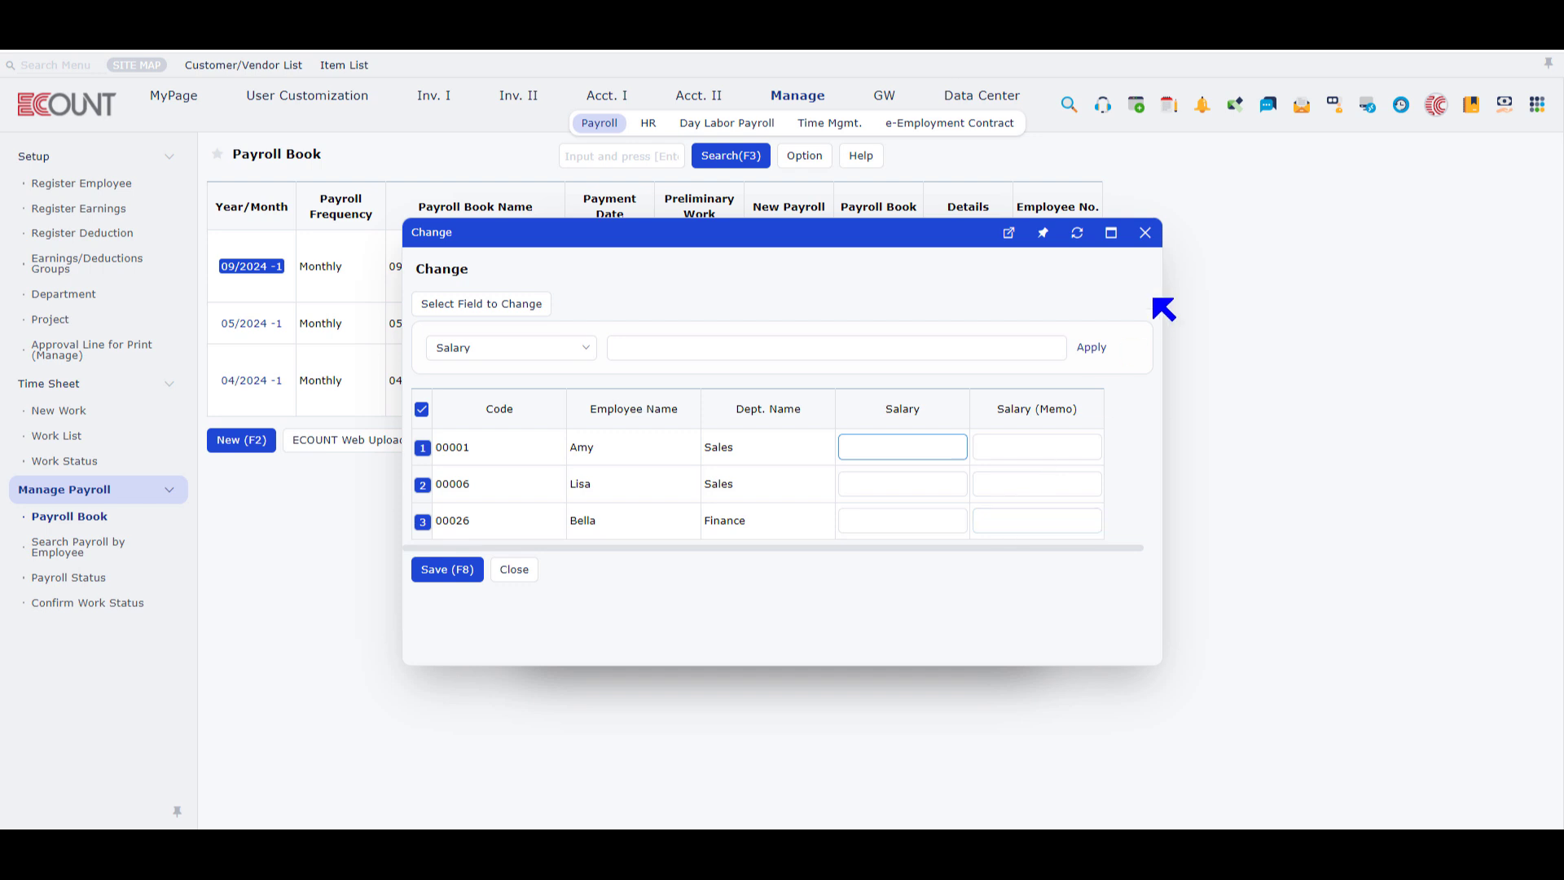
left_click(1148, 234)
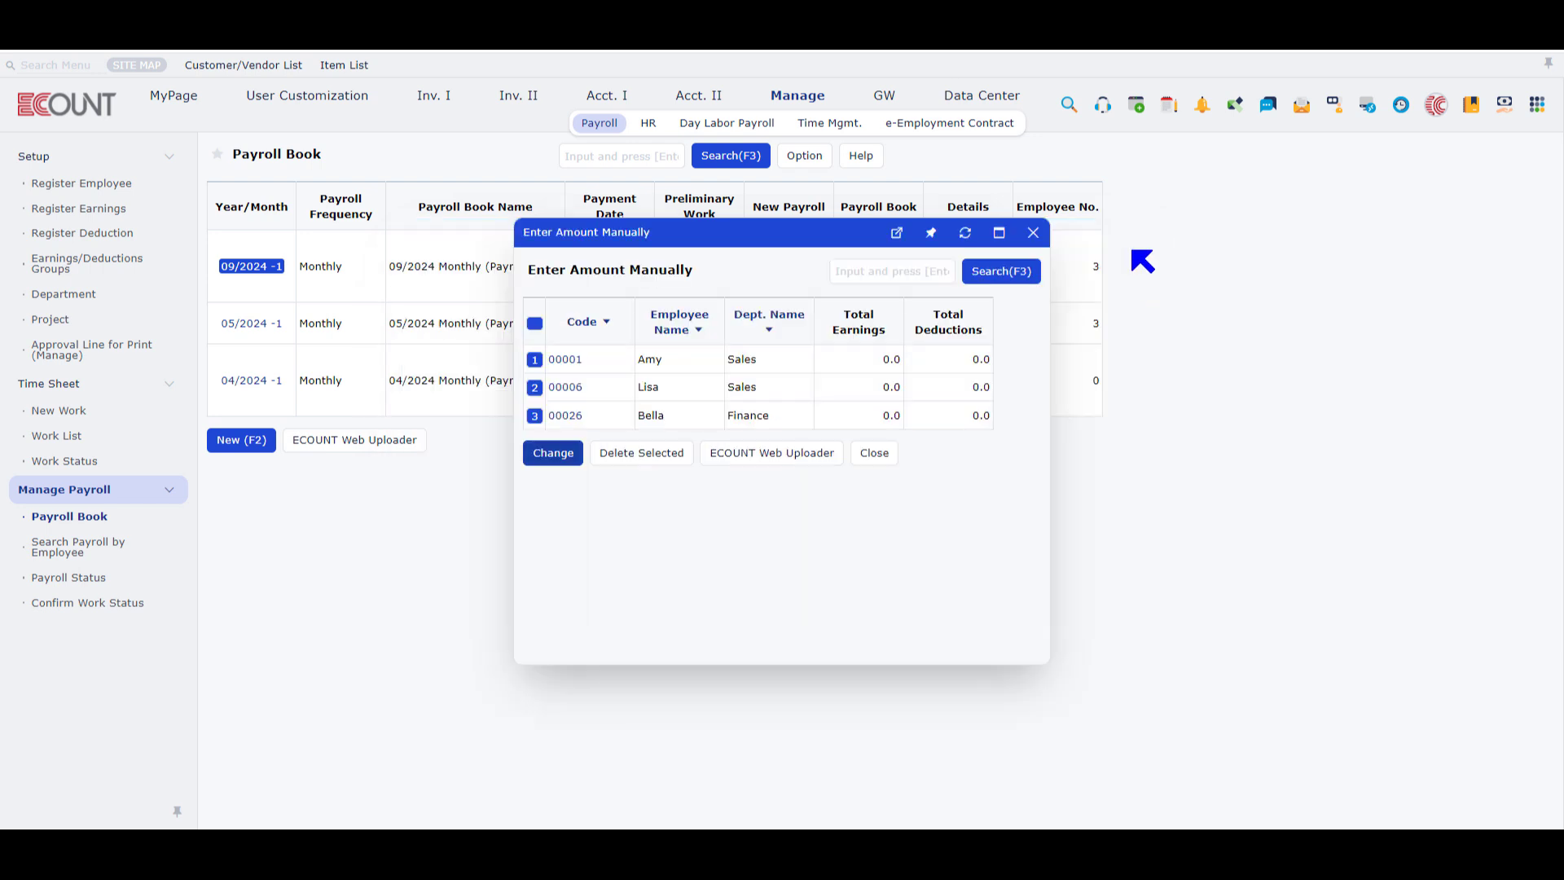
left_click(1033, 233)
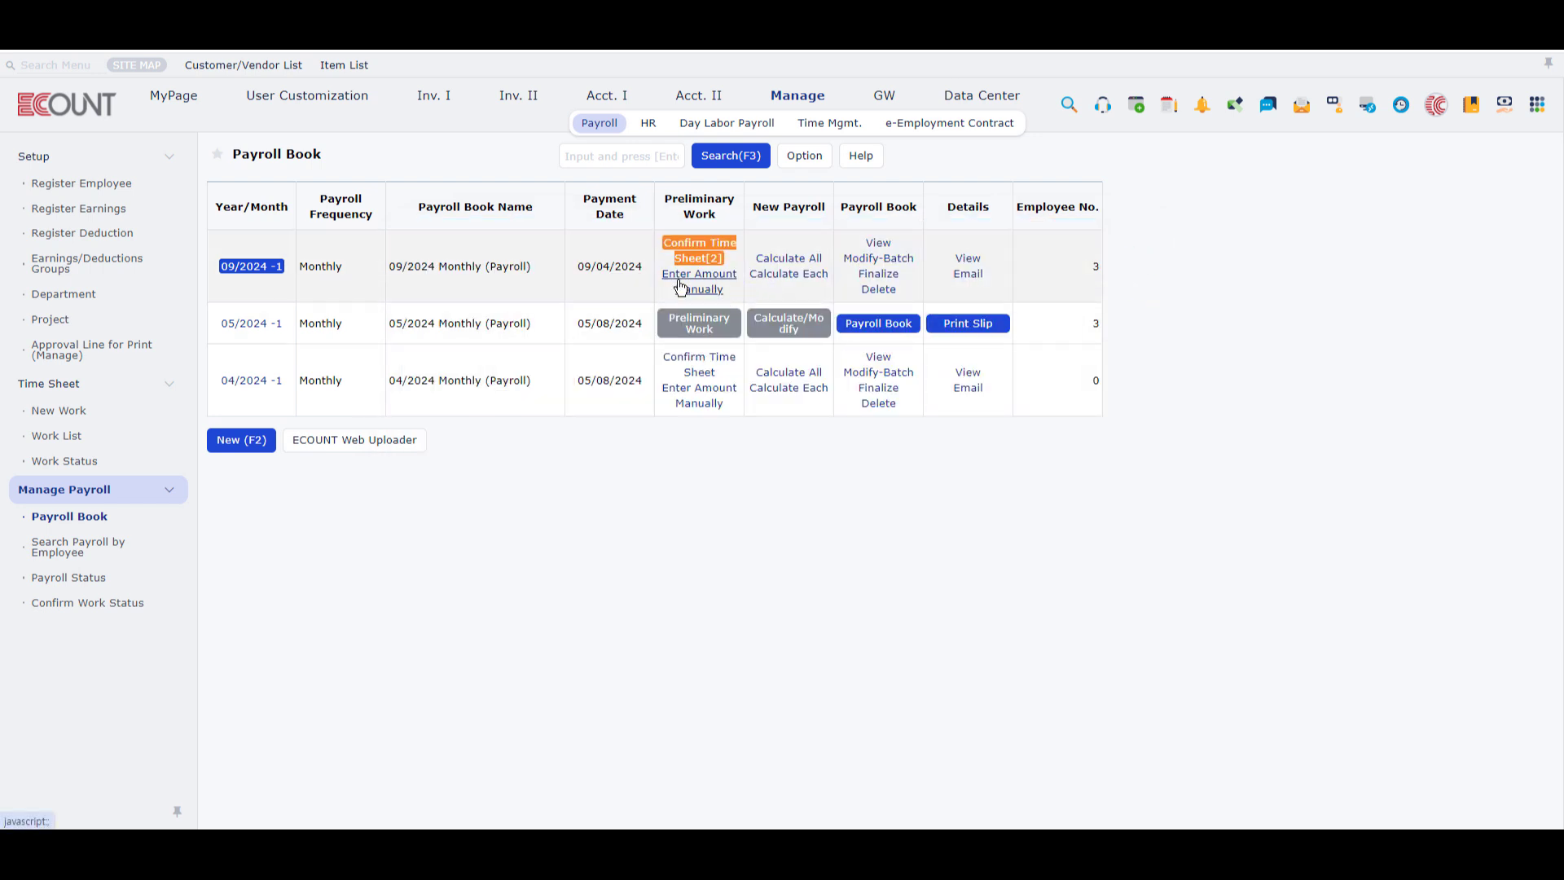
Step: Save a manually entered Salary of 11,111 for the first employee in the 09/2024 payroll and close the manual entry list
left_click(706, 281)
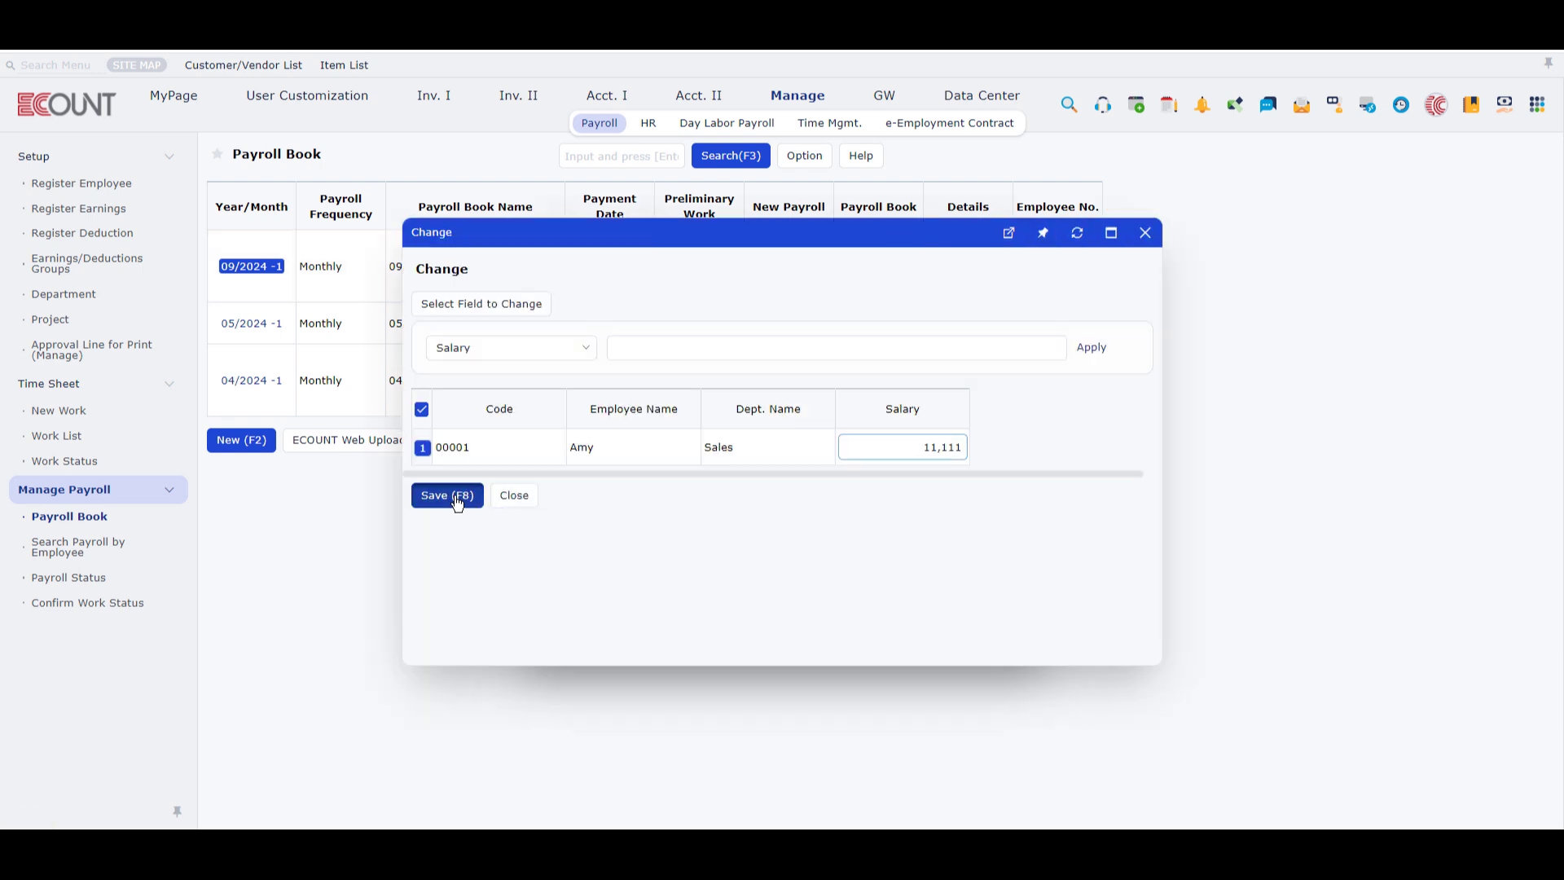
left_click(446, 496)
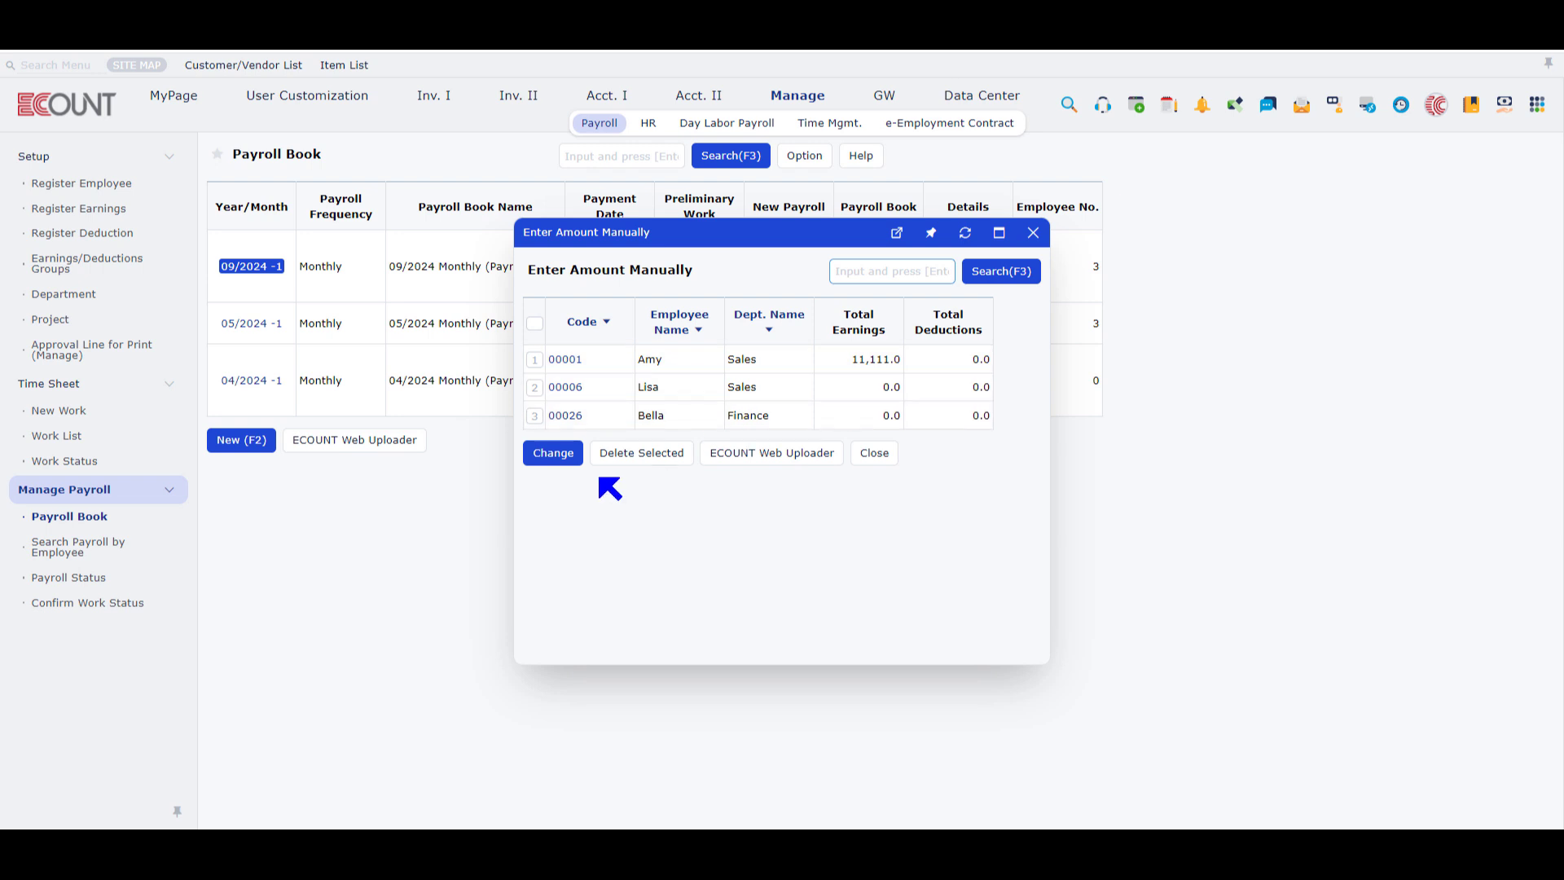
left_click(874, 453)
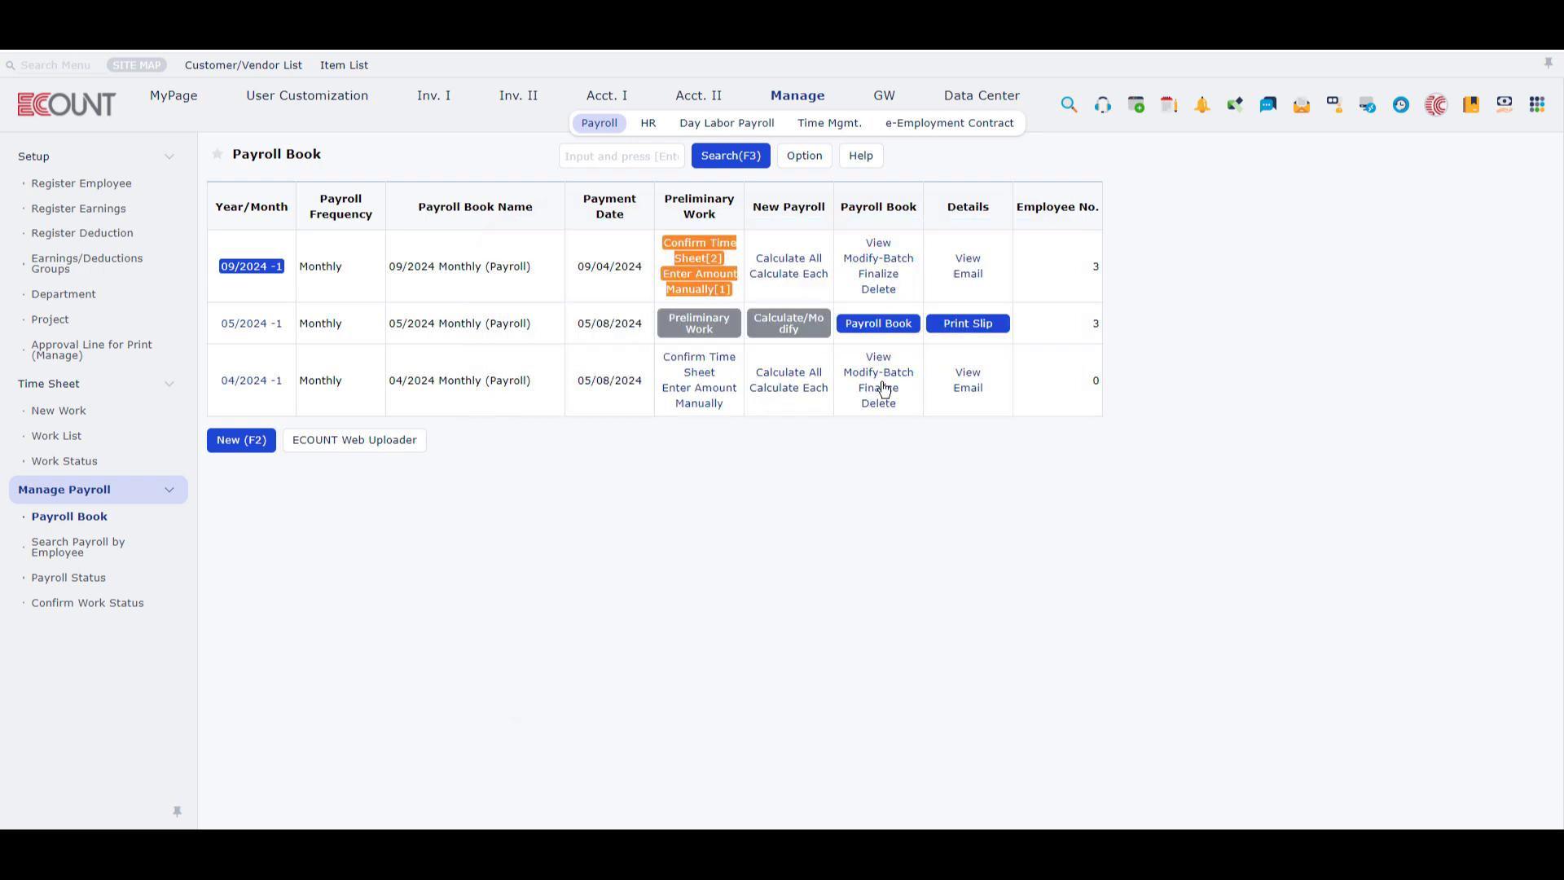
Step: Recalculate the 09/2024 payroll individually for the first employee only, excluding total earnings less than 0
left_click(789, 258)
left_click(921, 359)
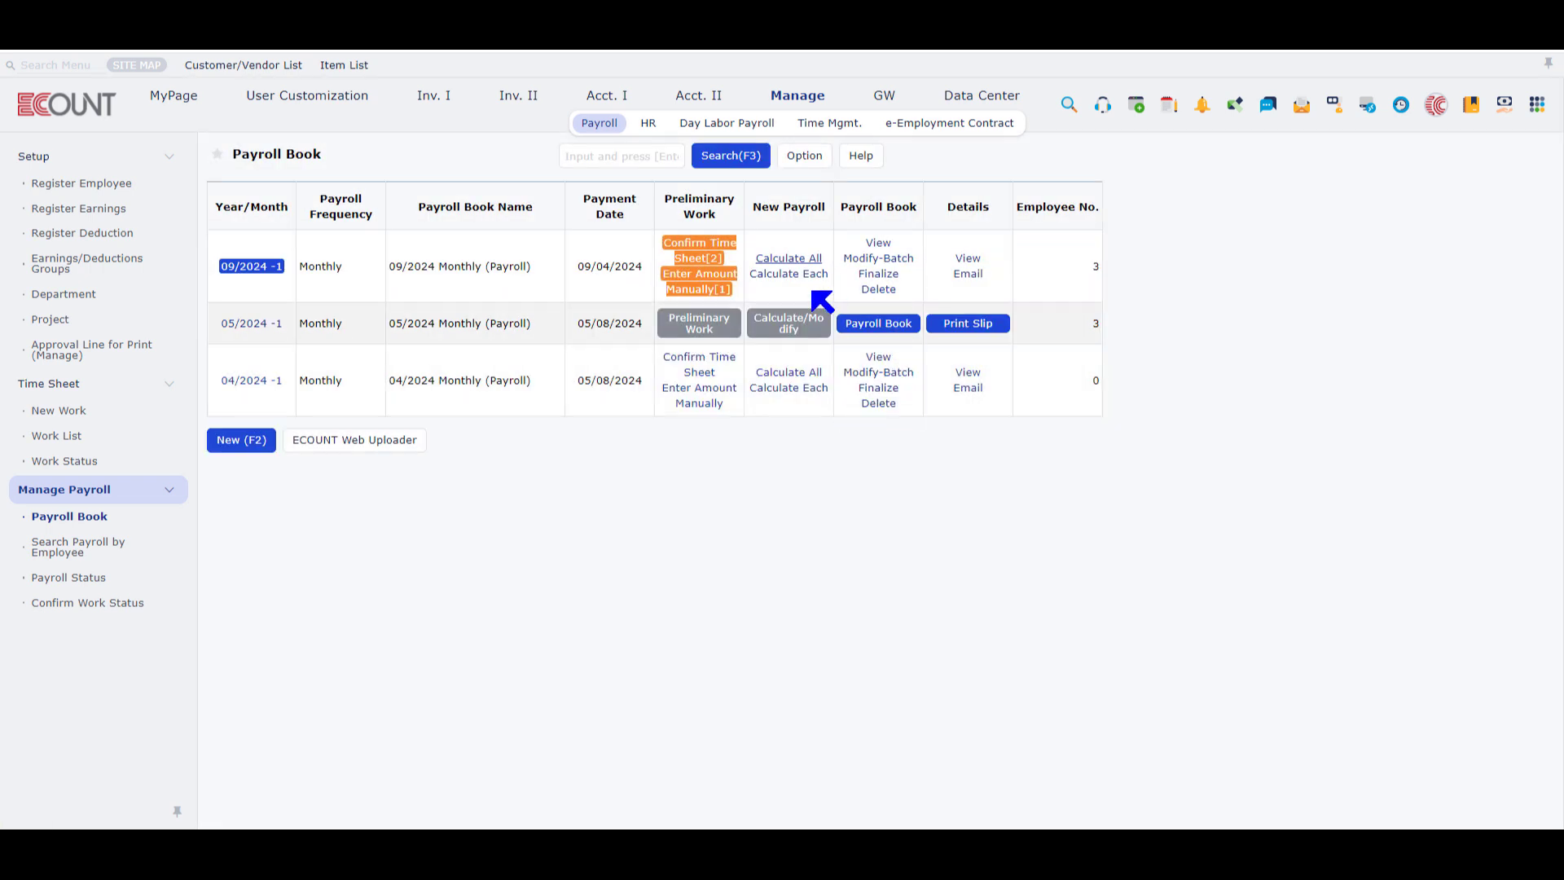
left_click(792, 277)
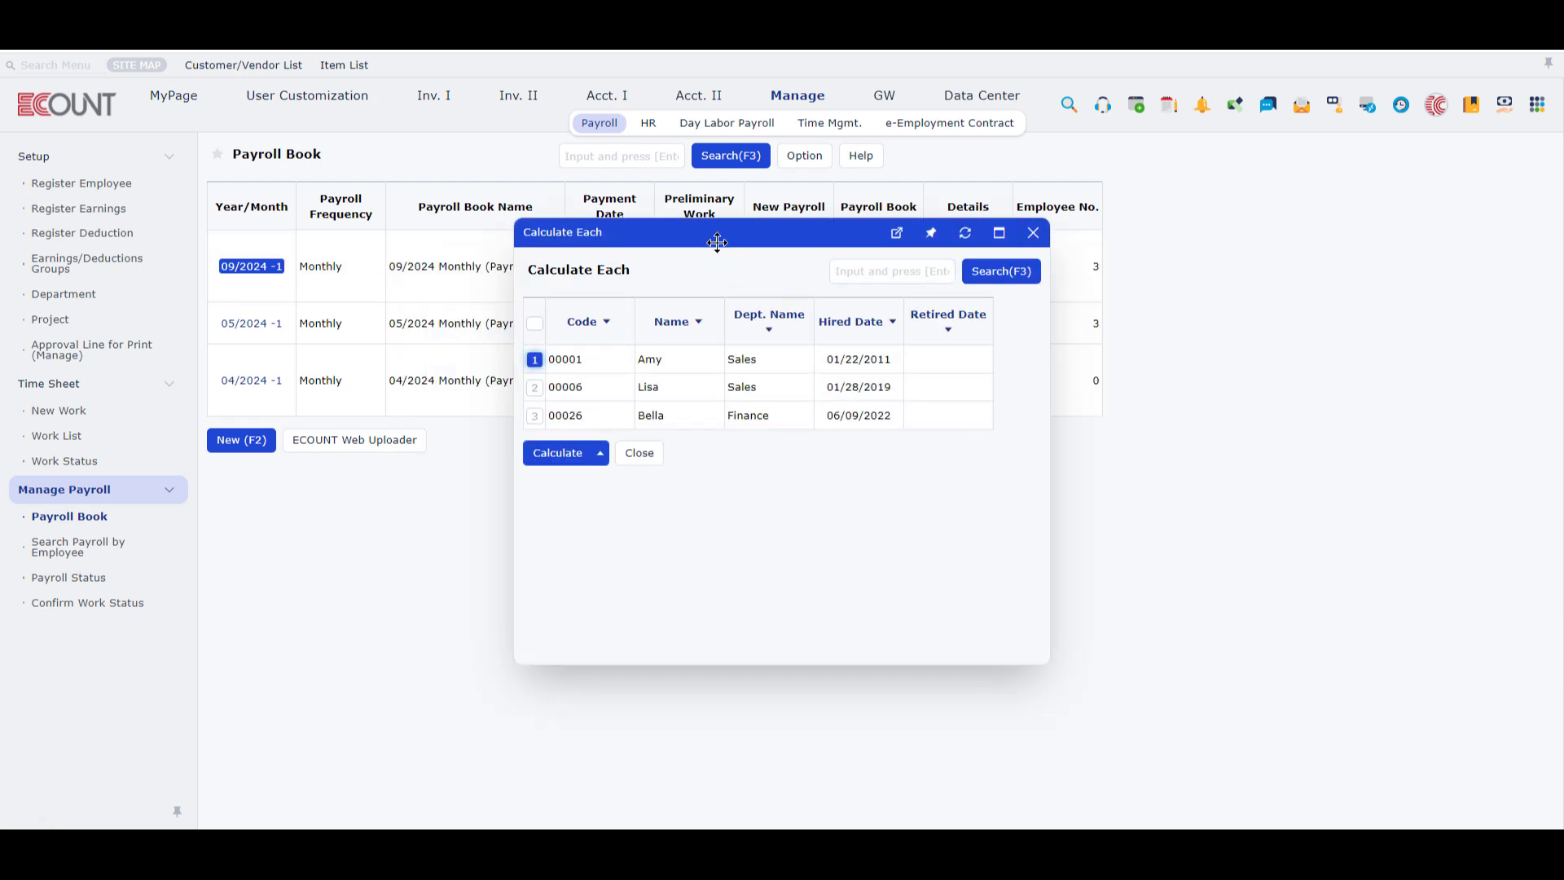
left_click_drag(716, 237, 694, 449)
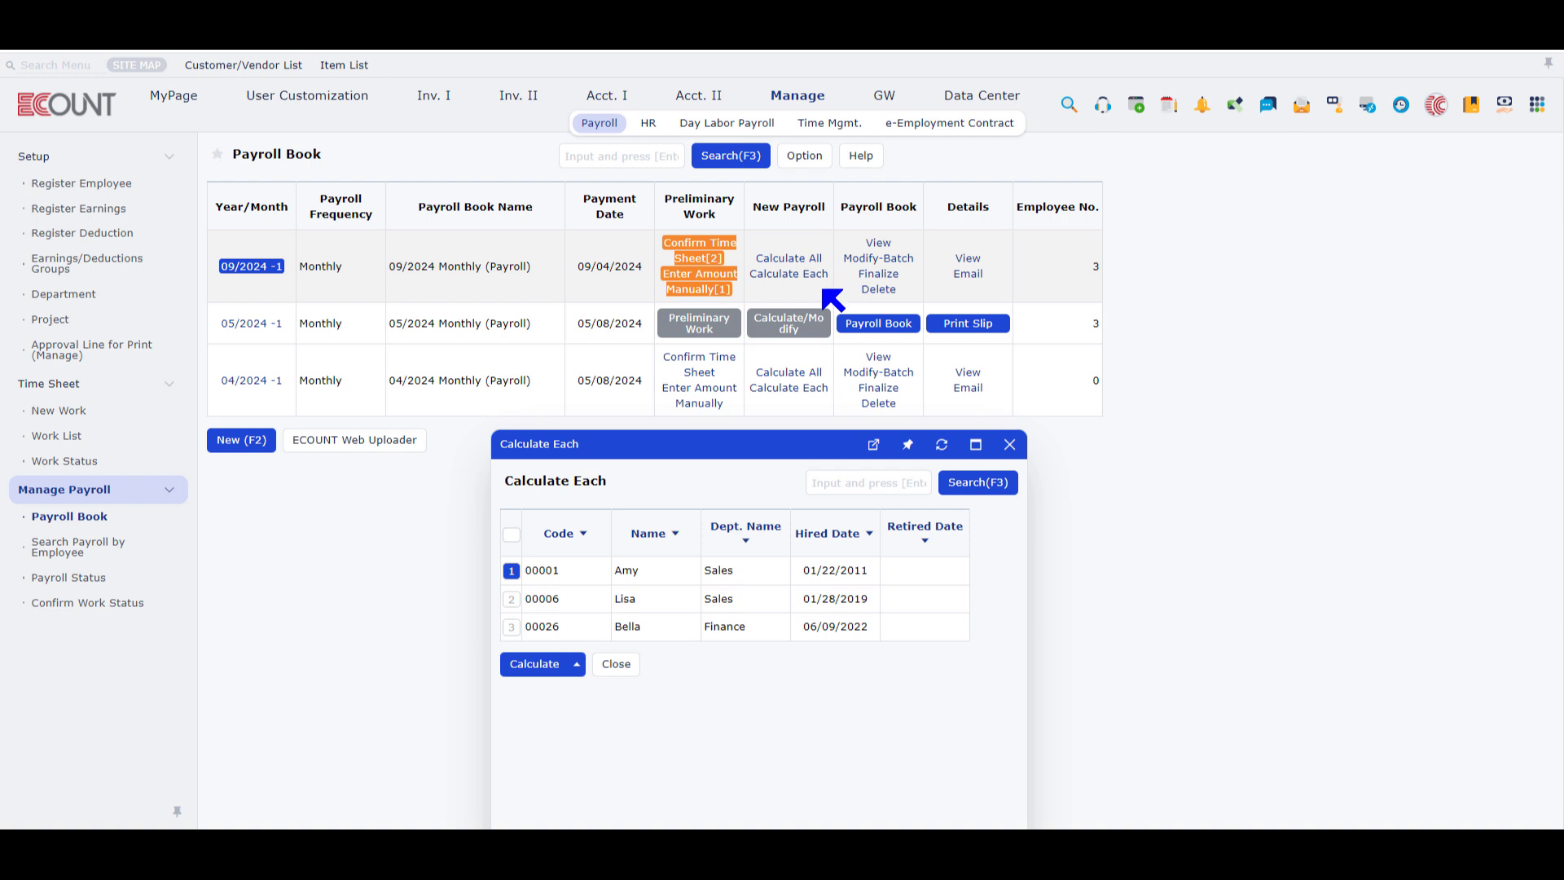
left_click(547, 667)
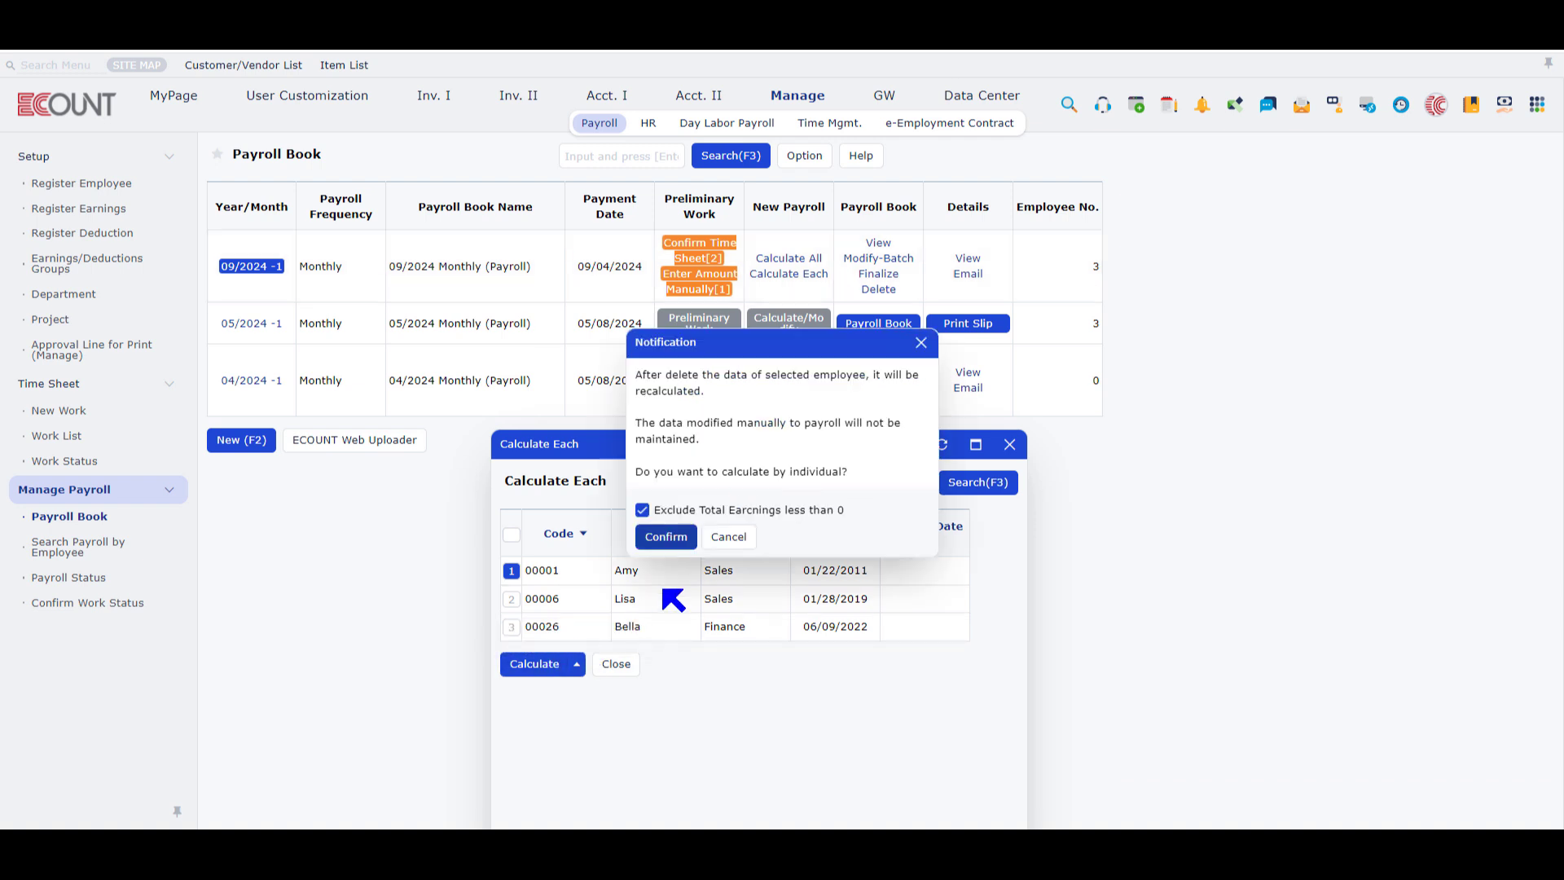
left_click(667, 537)
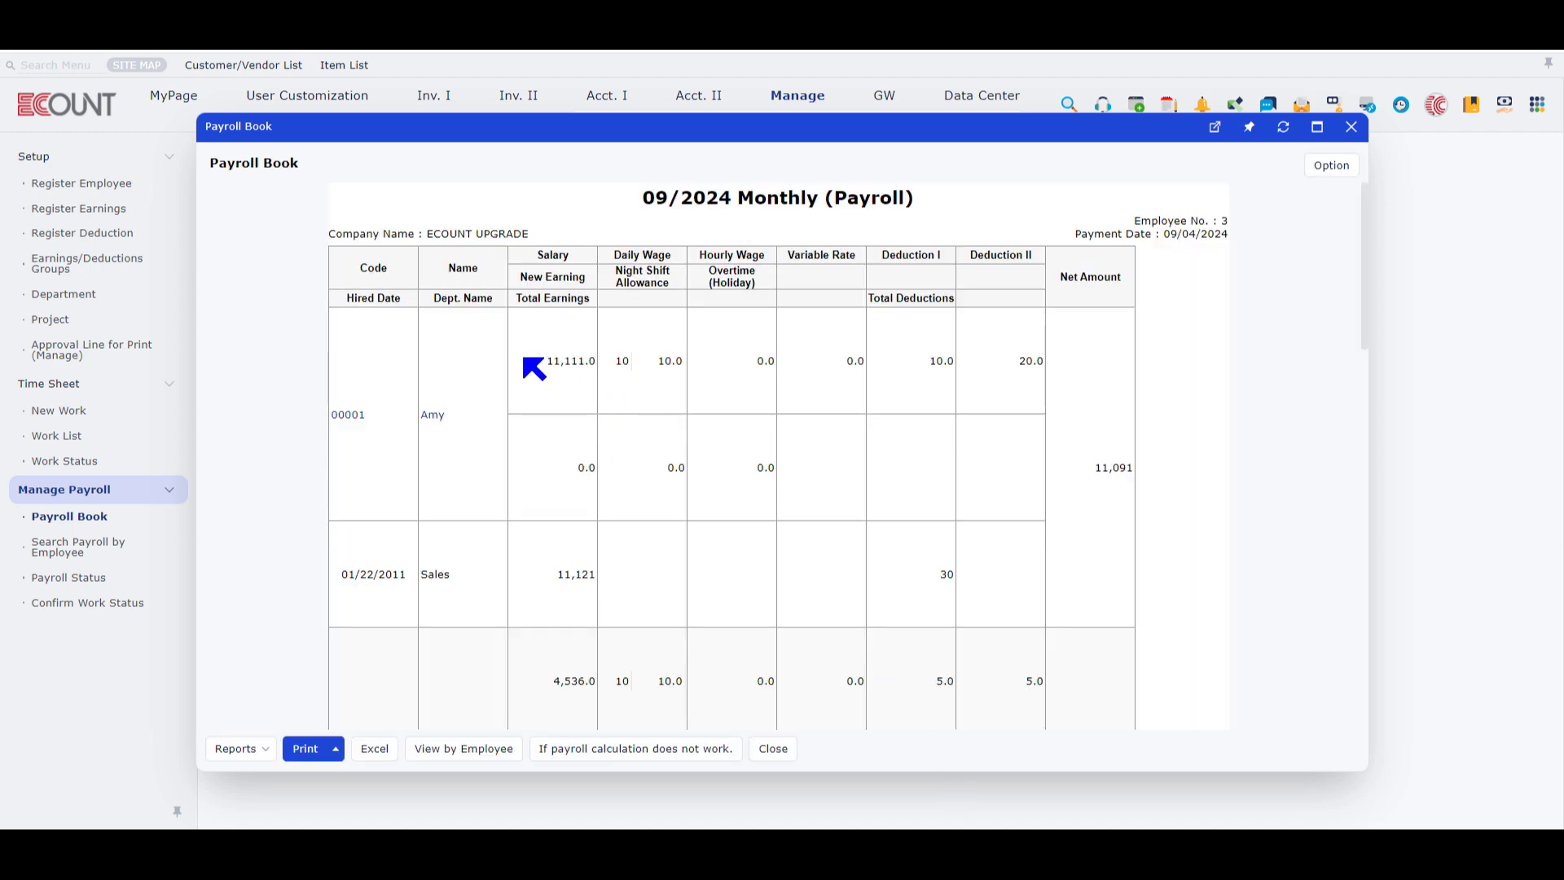
Step: Check the first employee's salary and the other employees' amounts in the recalculated 09/2024 payroll book
left_click_drag(530, 362, 581, 358)
scroll(607, 524, "down", 5)
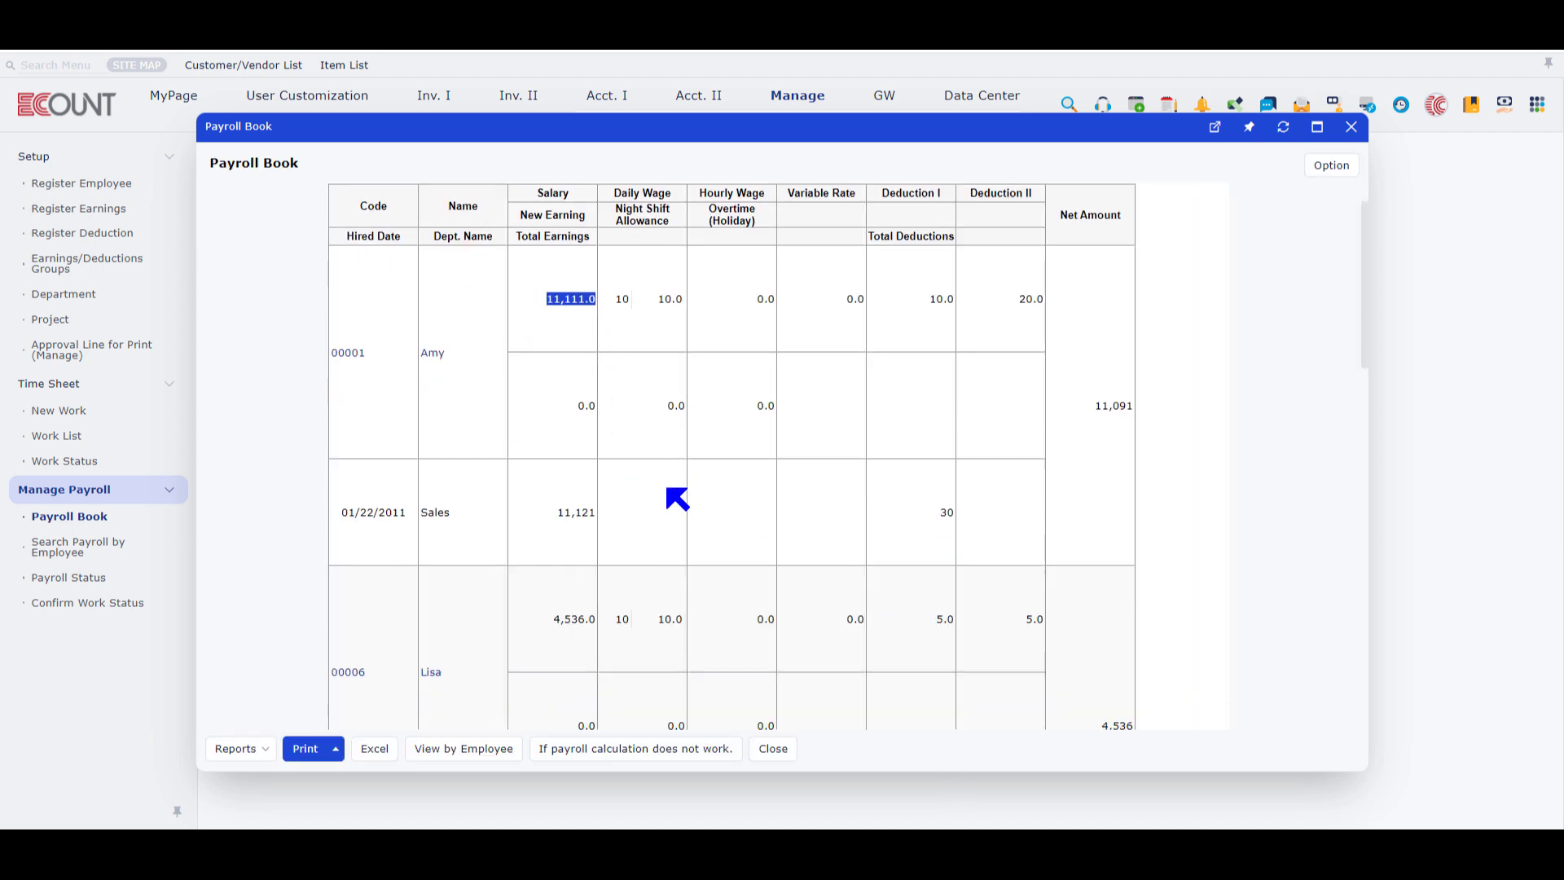
scroll(960, 384, "down", 5)
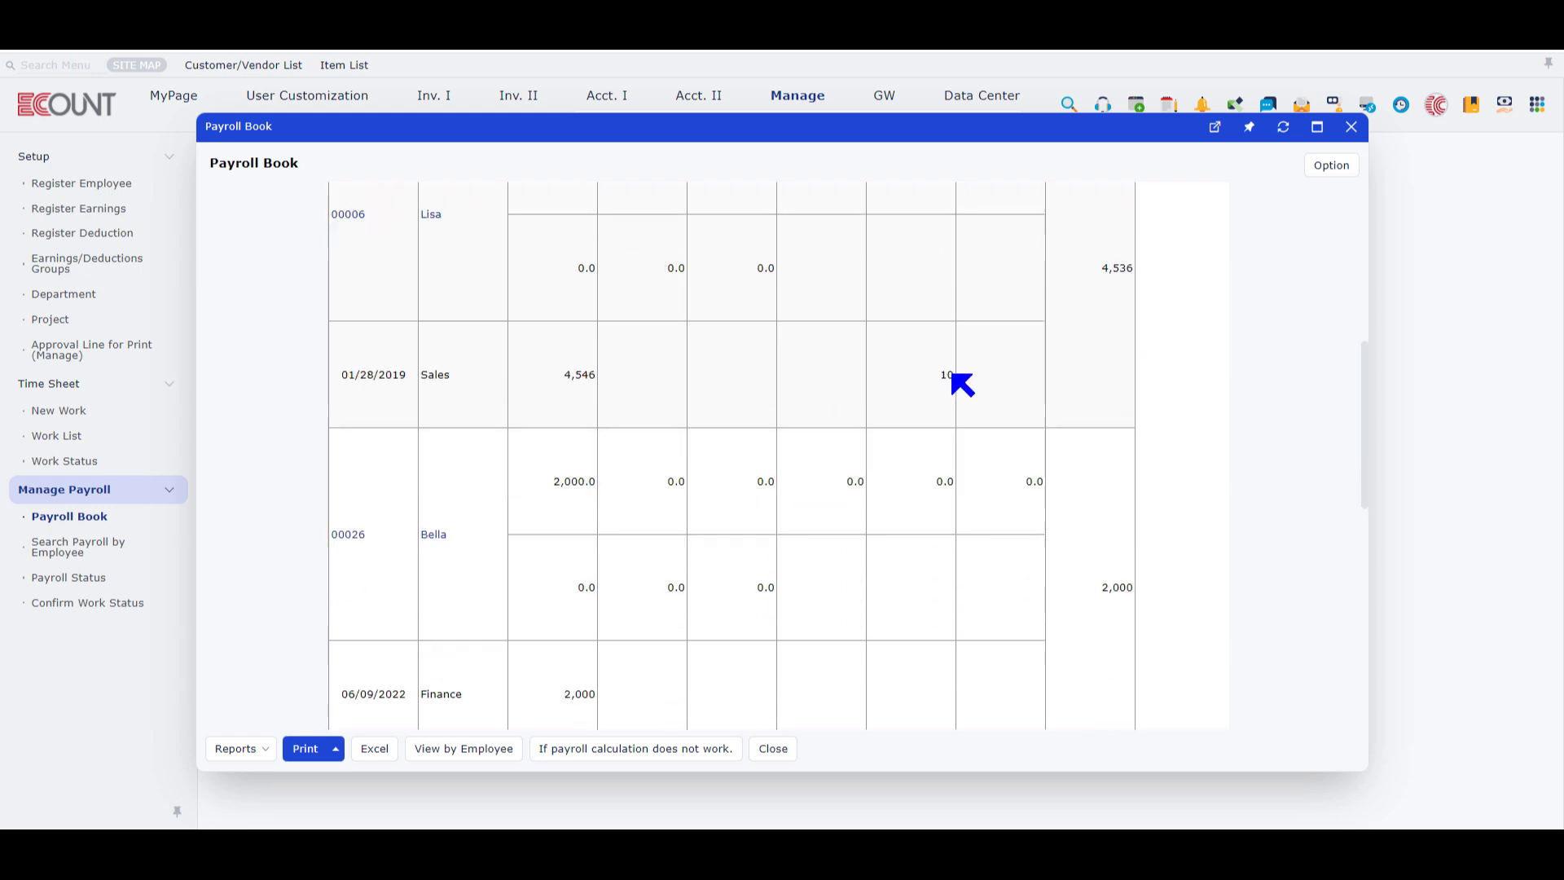
Step: Reopen the 09/2024 payroll book to compare the first employee's salary with the other employees' earnings, and close it
left_click(1351, 127)
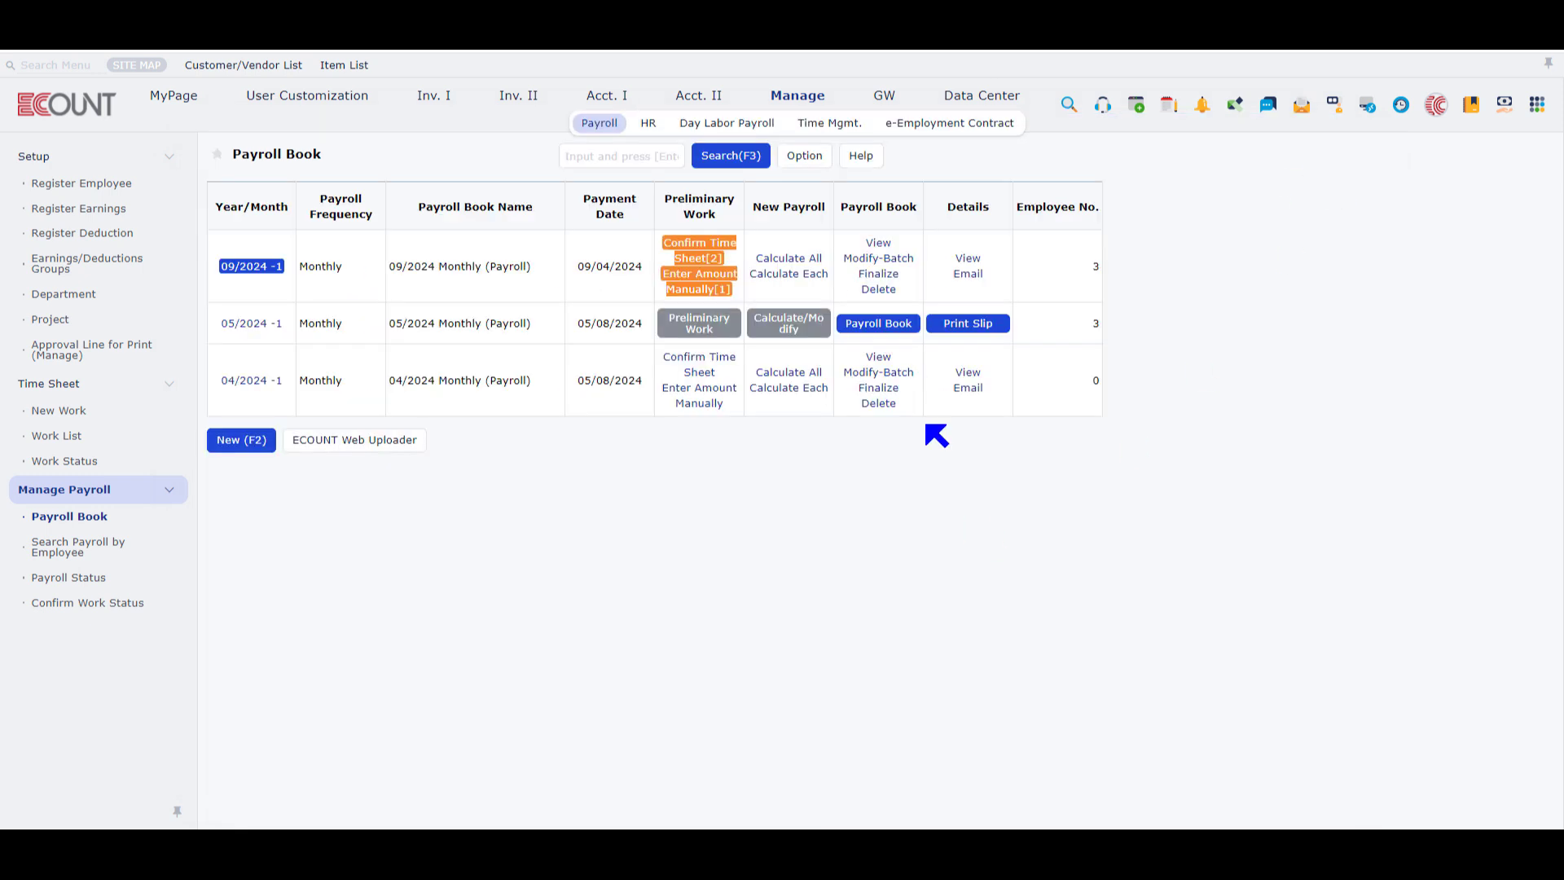
left_click(878, 243)
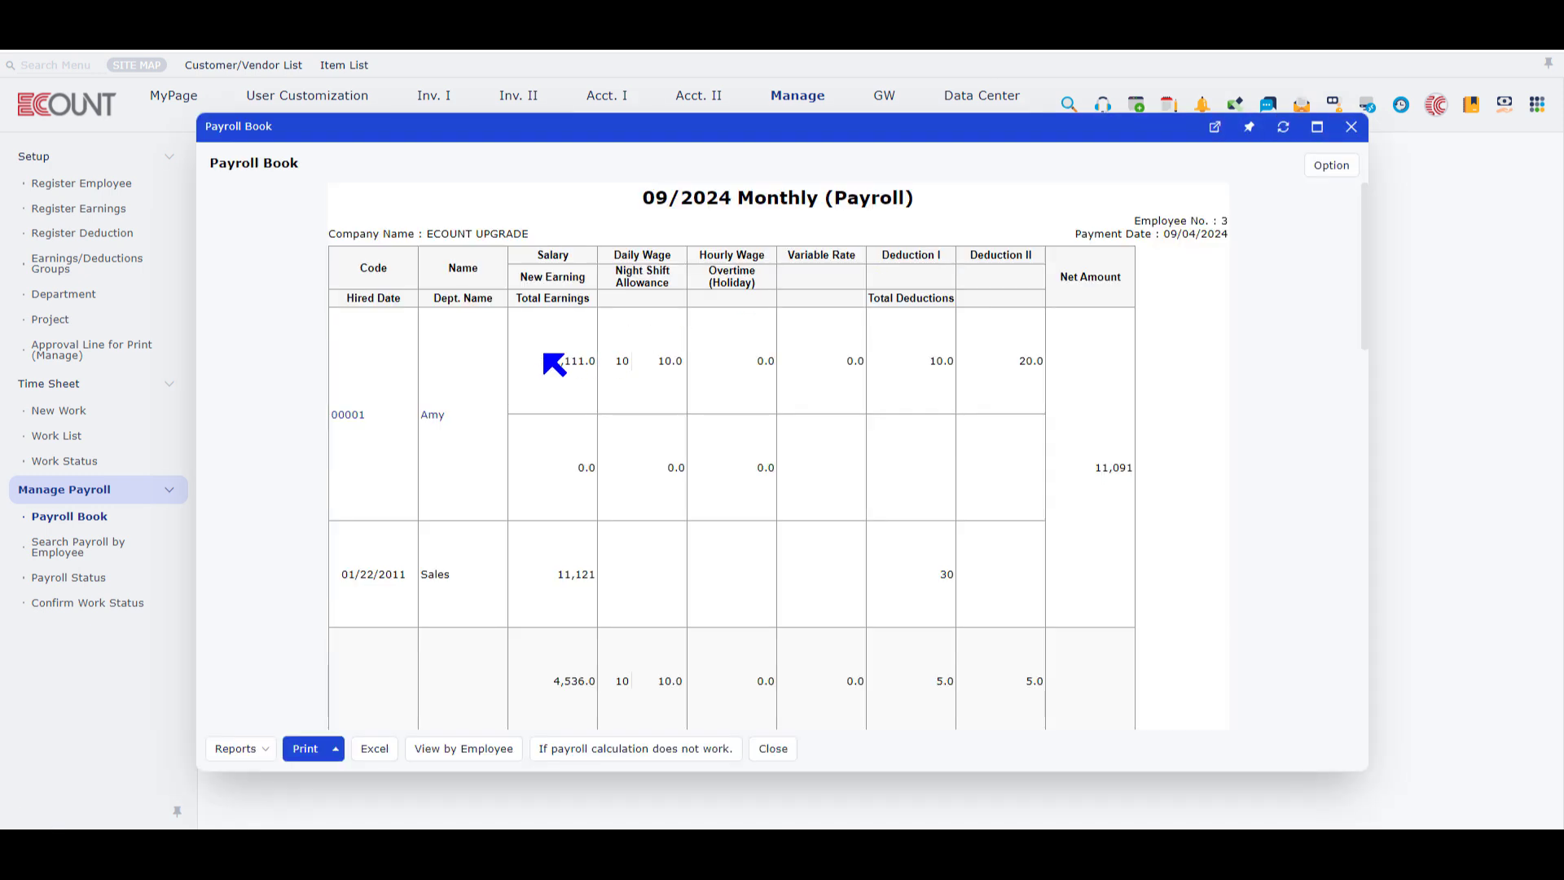
left_click_drag(544, 358, 594, 364)
scroll(628, 464, "down", 5)
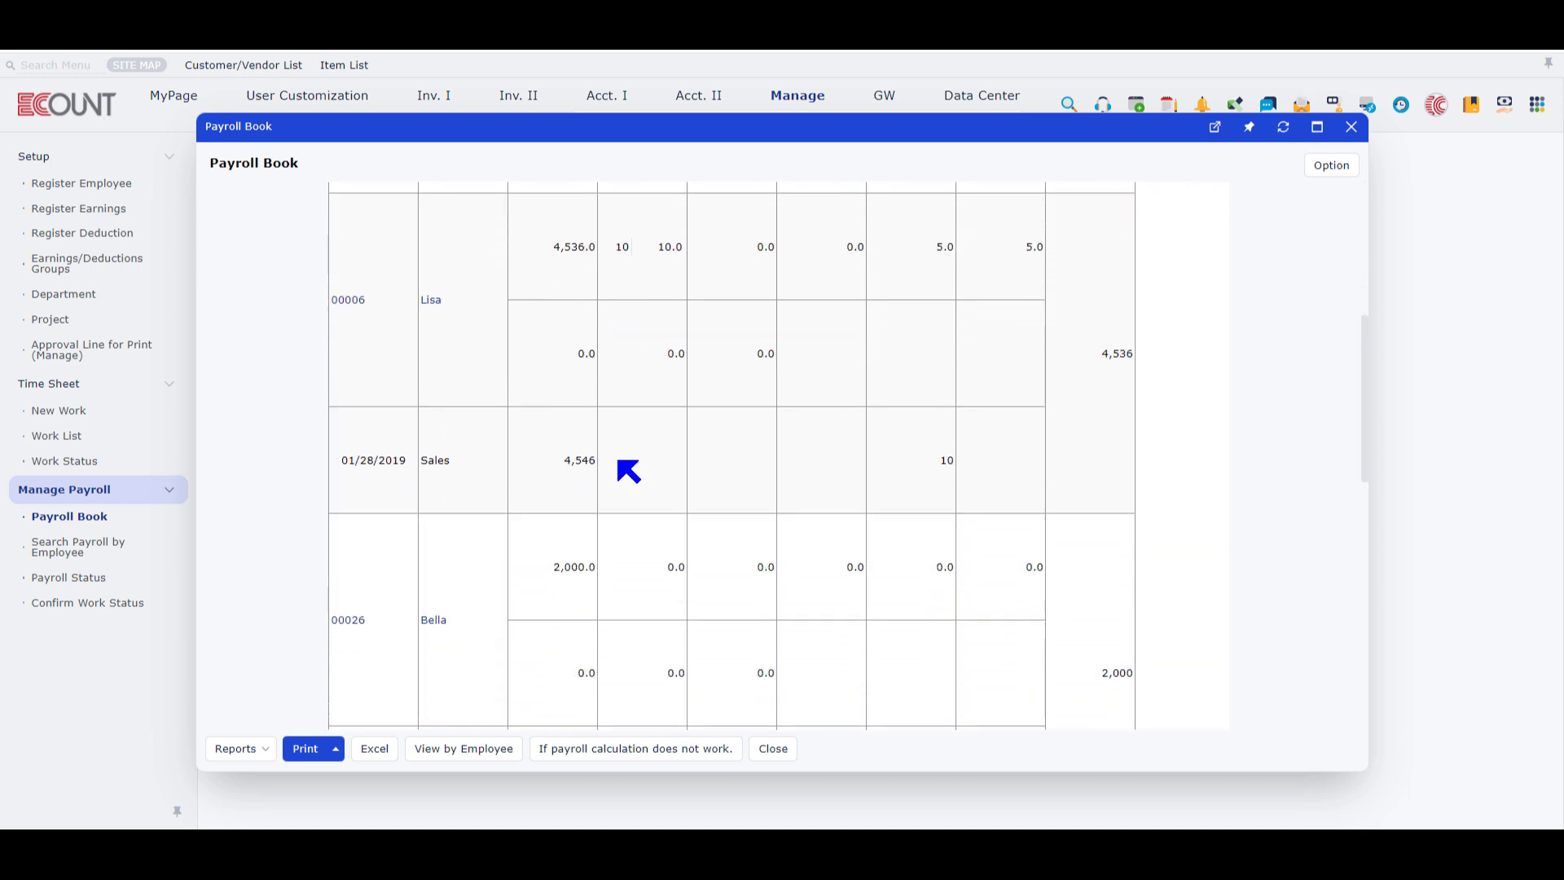
key("Escape")
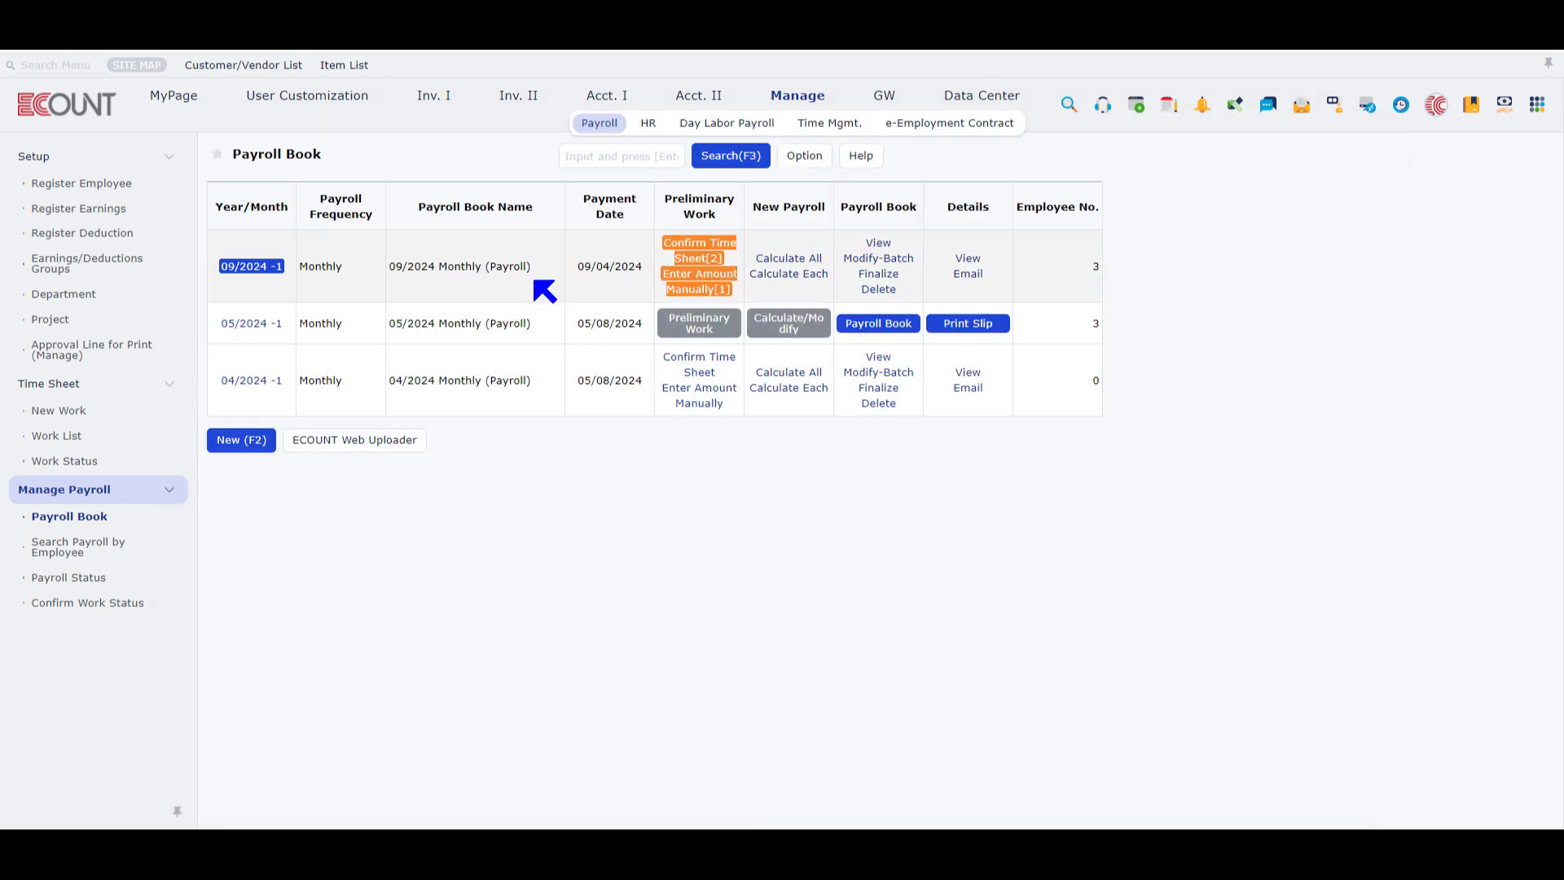
Step: Open the ECOUNT Web Uploader for the 09/2024 payroll book, view its entry table, and close it without uploading
left_click(343, 447)
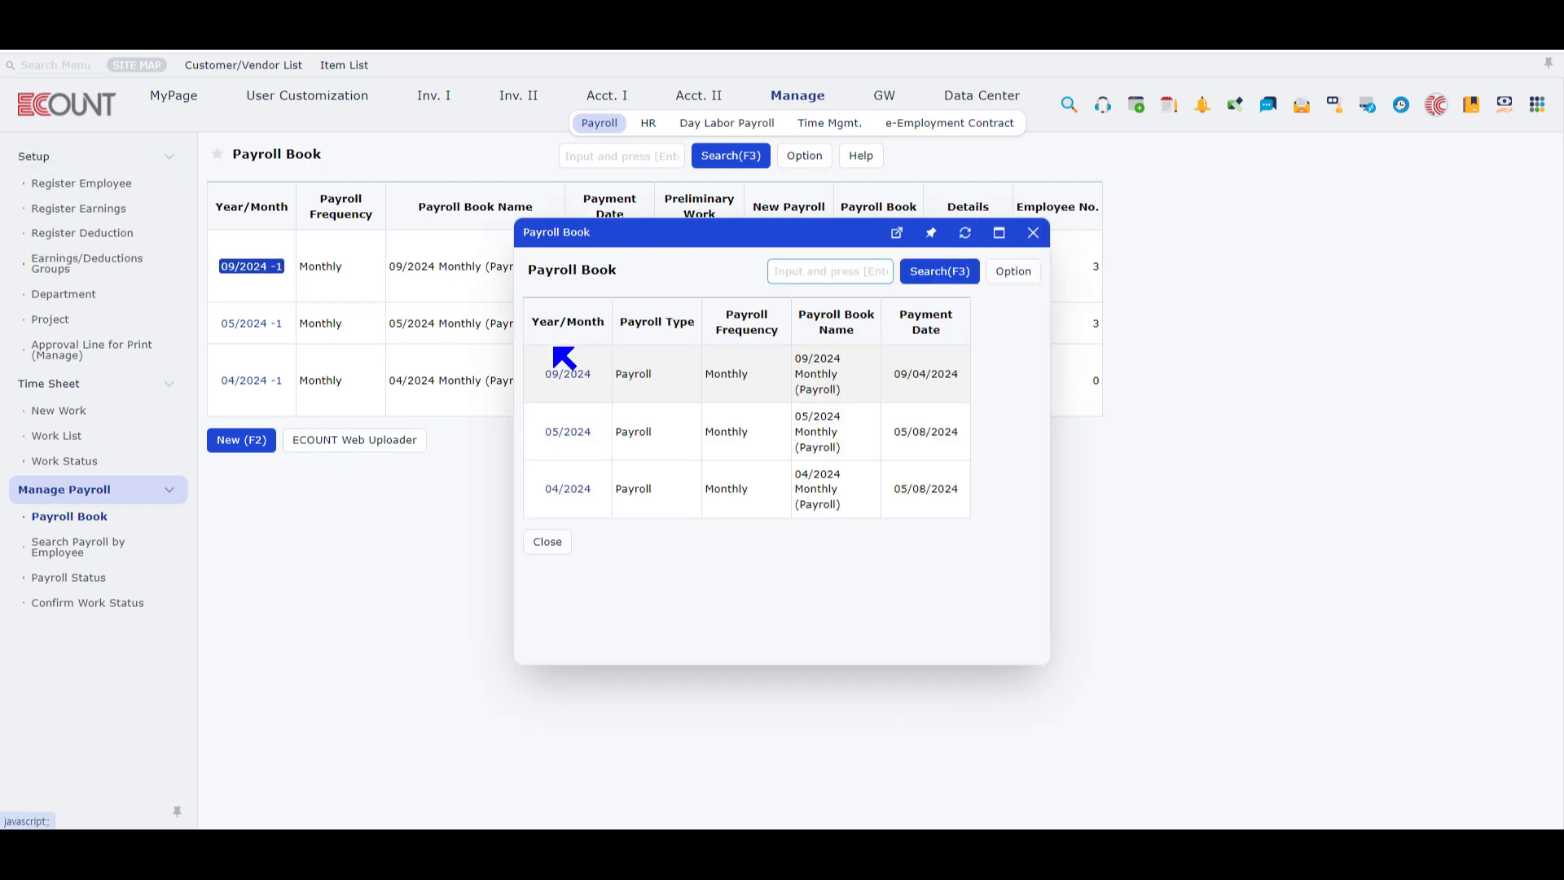
left_click(562, 377)
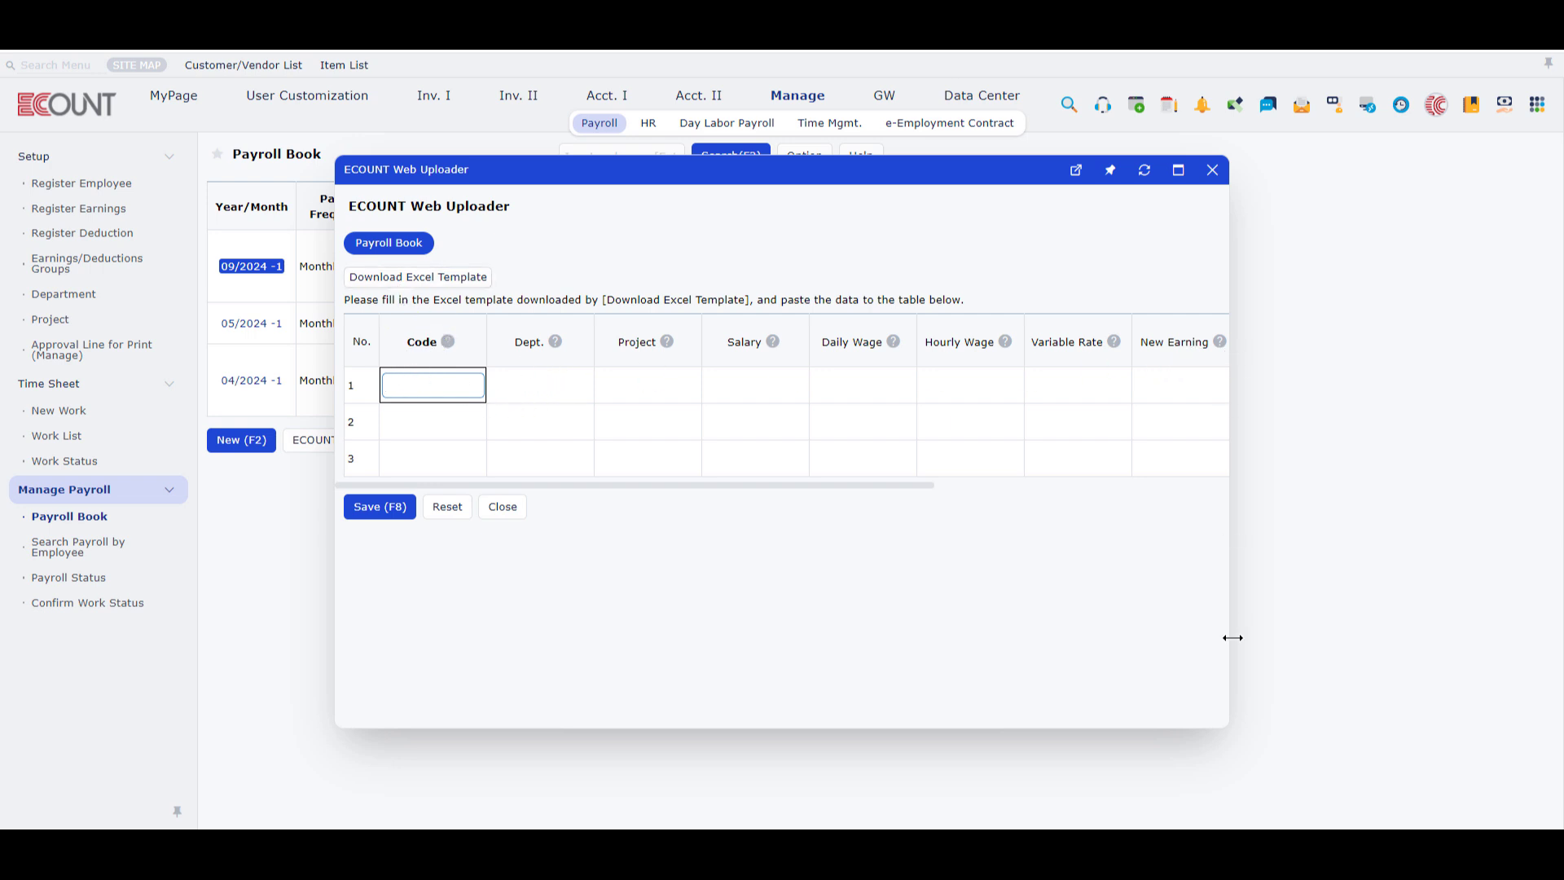
left_click(511, 515)
left_click(1033, 233)
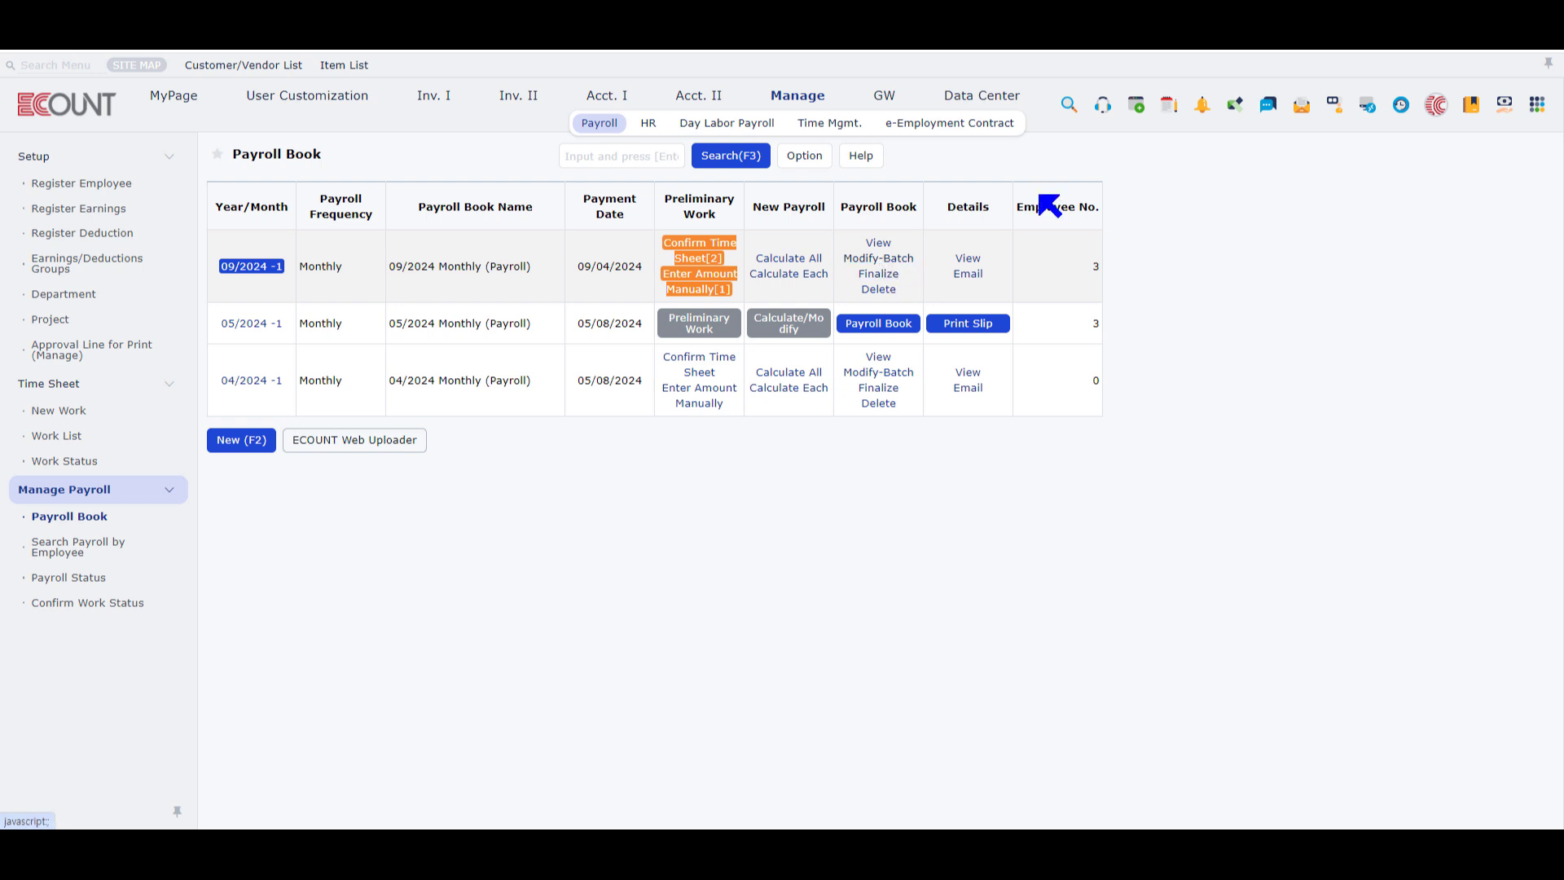
Step: Finalize the 09/2024 payroll book and view the finalized book
left_click(879, 275)
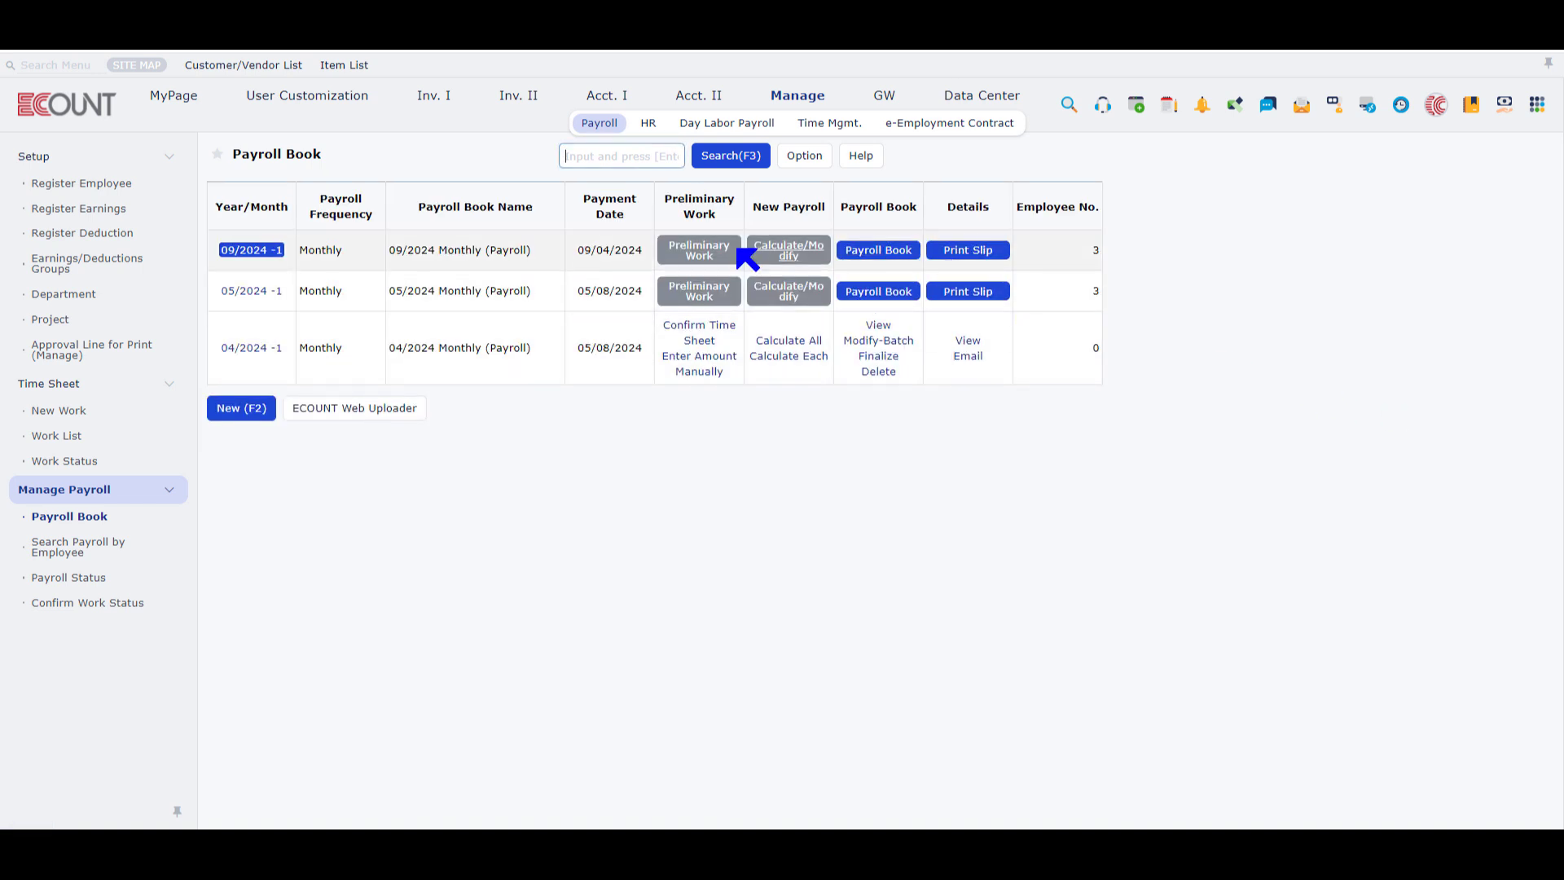
mouse_move(899, 249)
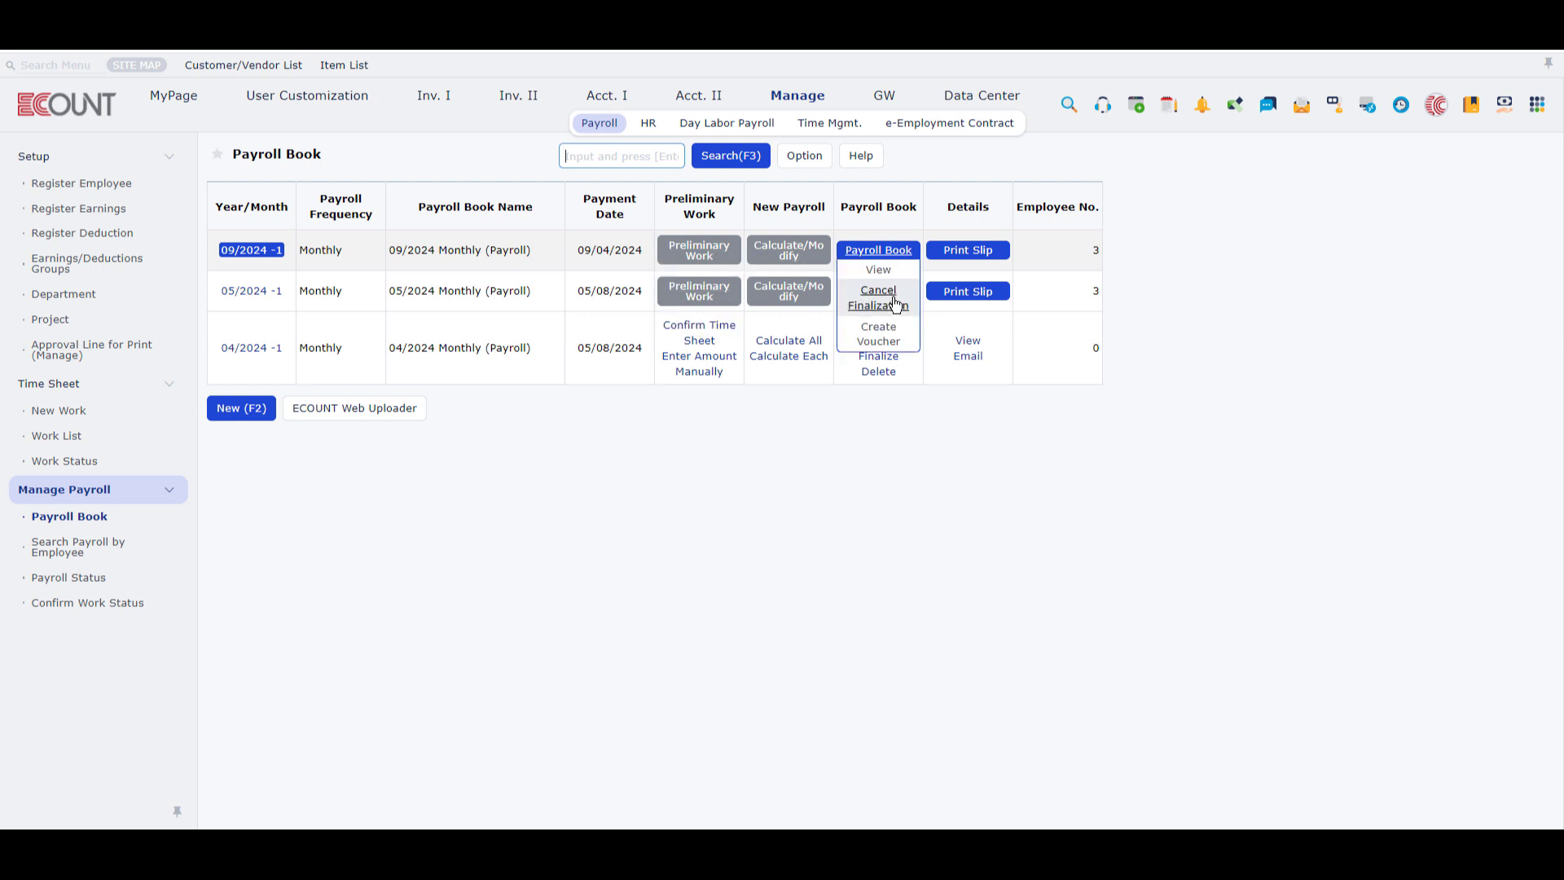
left_click(878, 270)
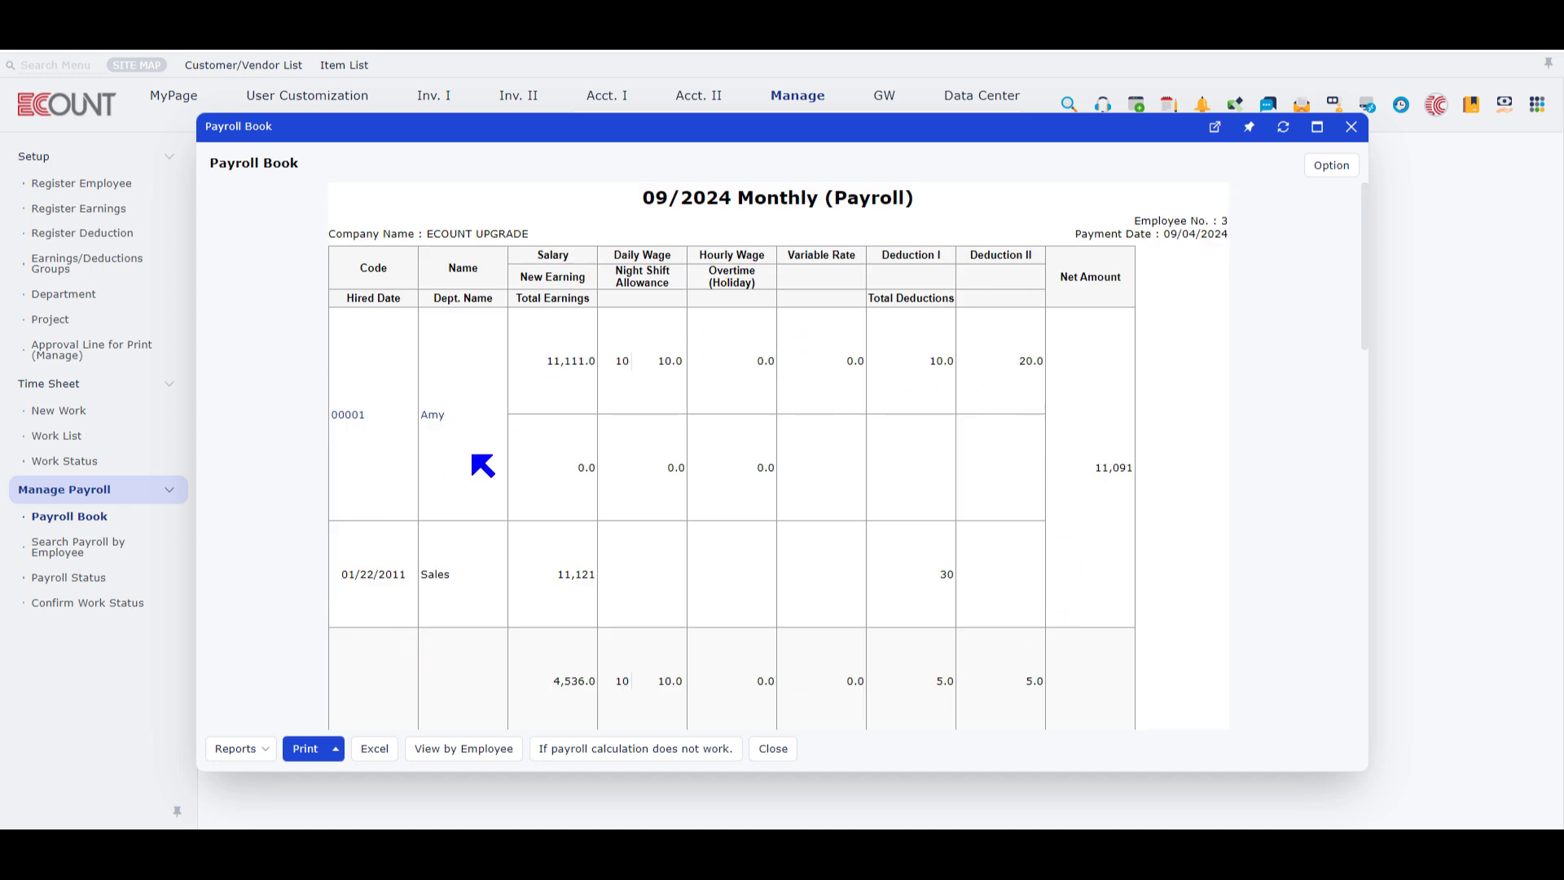
scroll(525, 460, "down", 1)
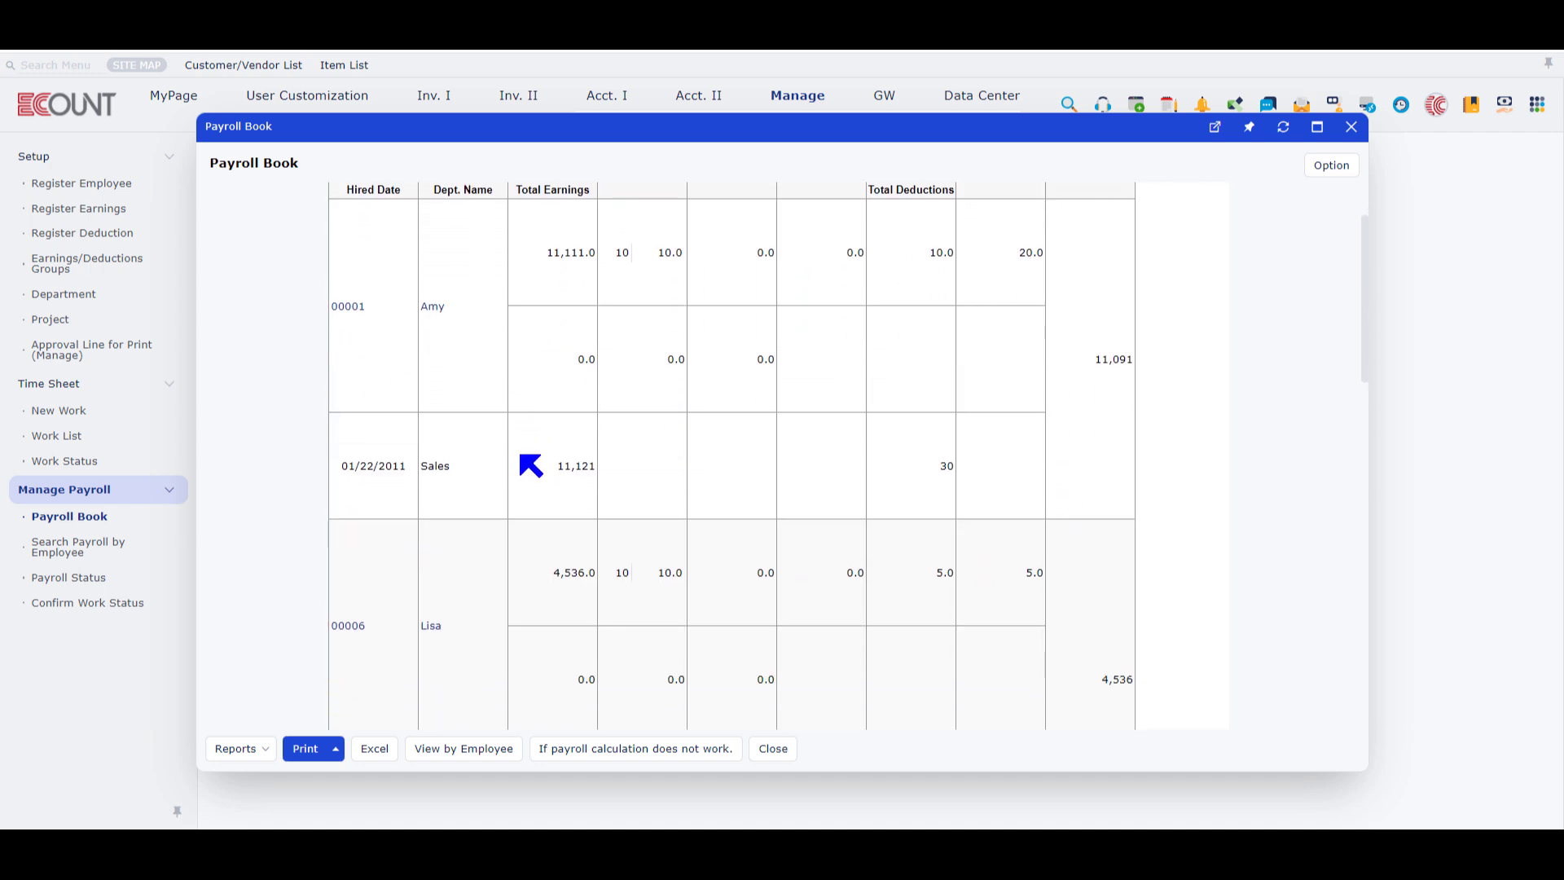
left_click(326, 756)
Step: View the 09/2024 payroll by employee, select the first employee's entry, and look into its payroll details without changing them
left_click(483, 748)
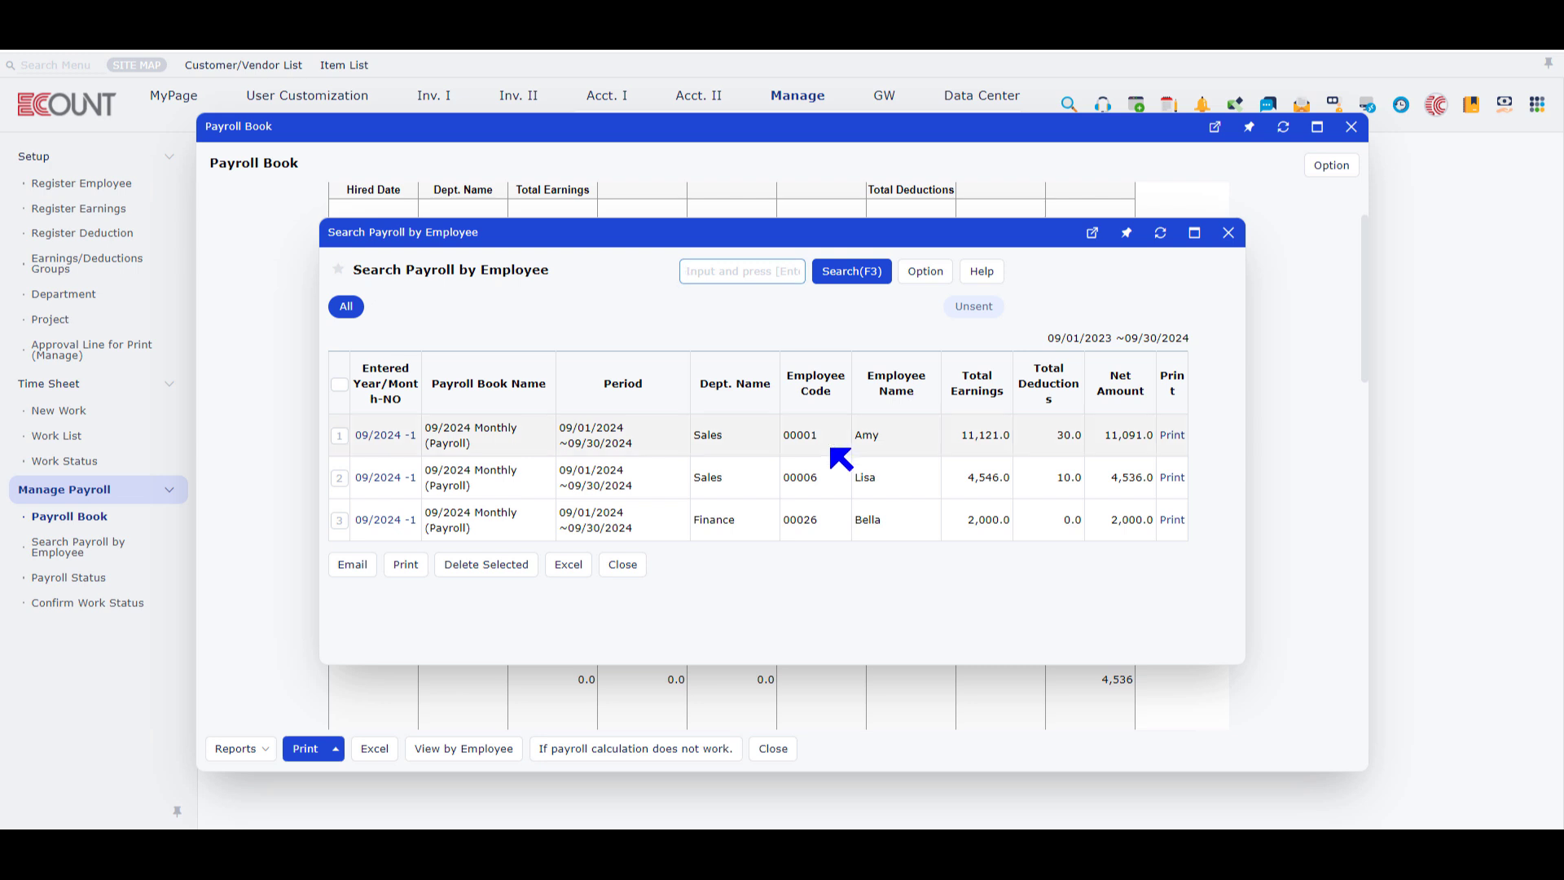
left_click(340, 436)
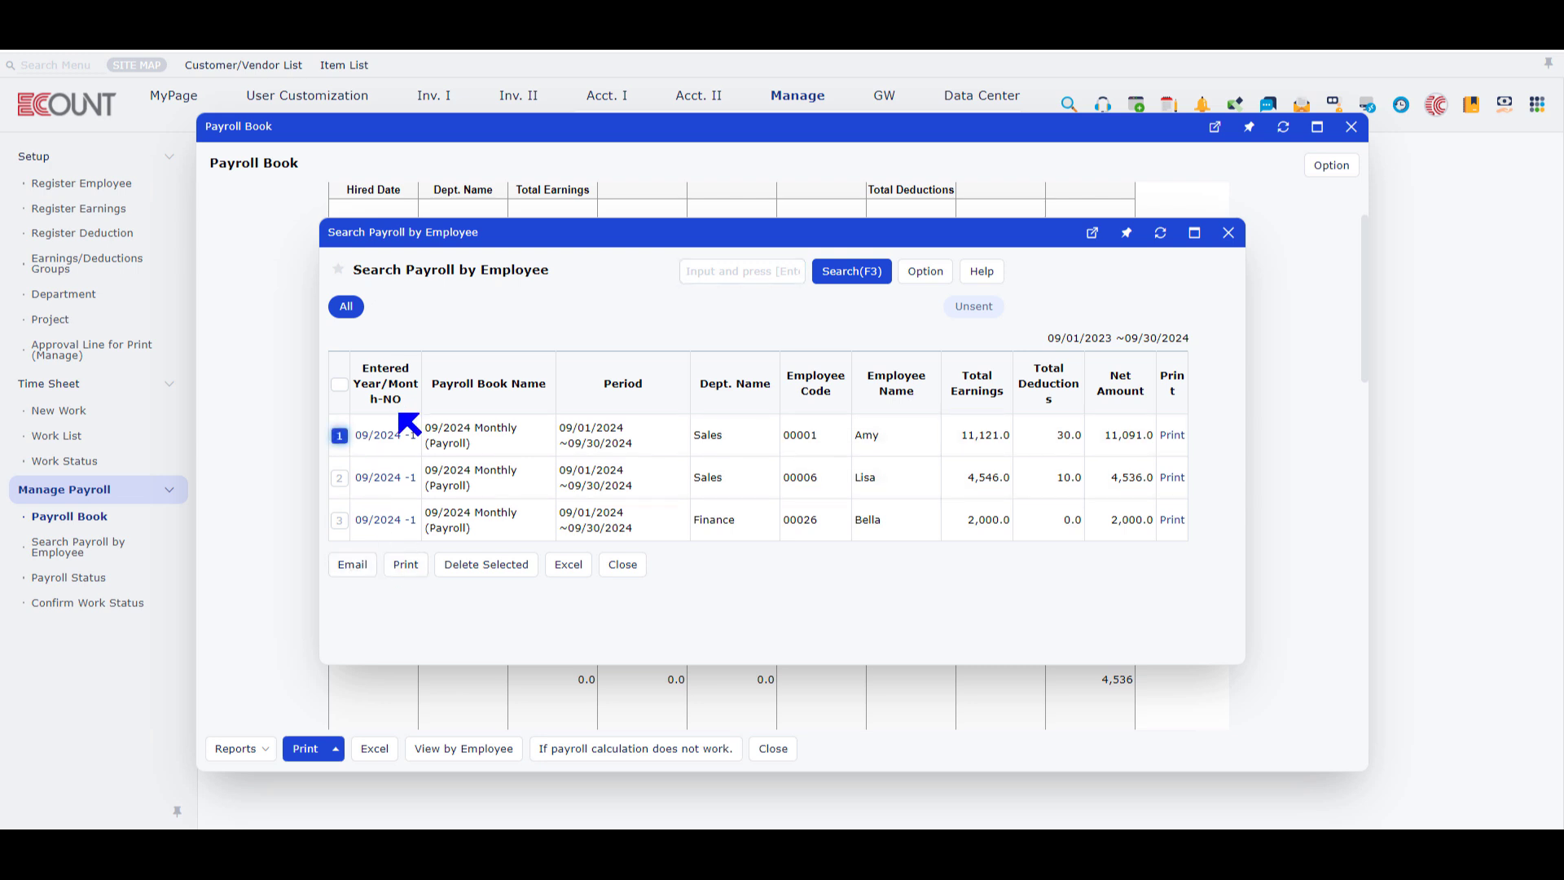
left_click(383, 435)
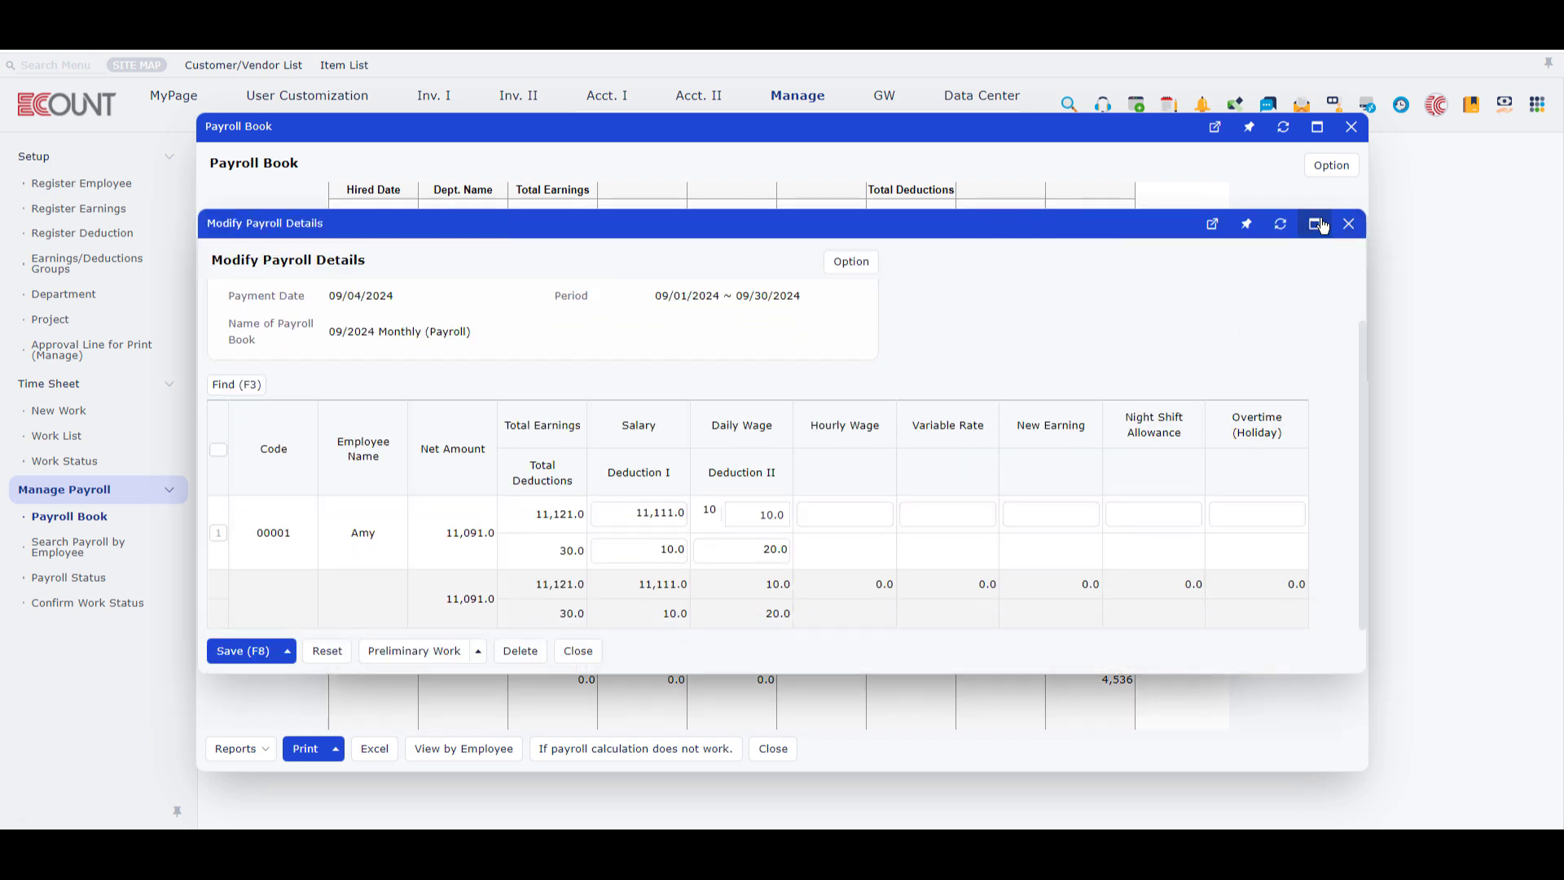
left_click(1349, 221)
Step: Review the e-mail form for the first employee's payroll statement and close it without sending
left_click(353, 564)
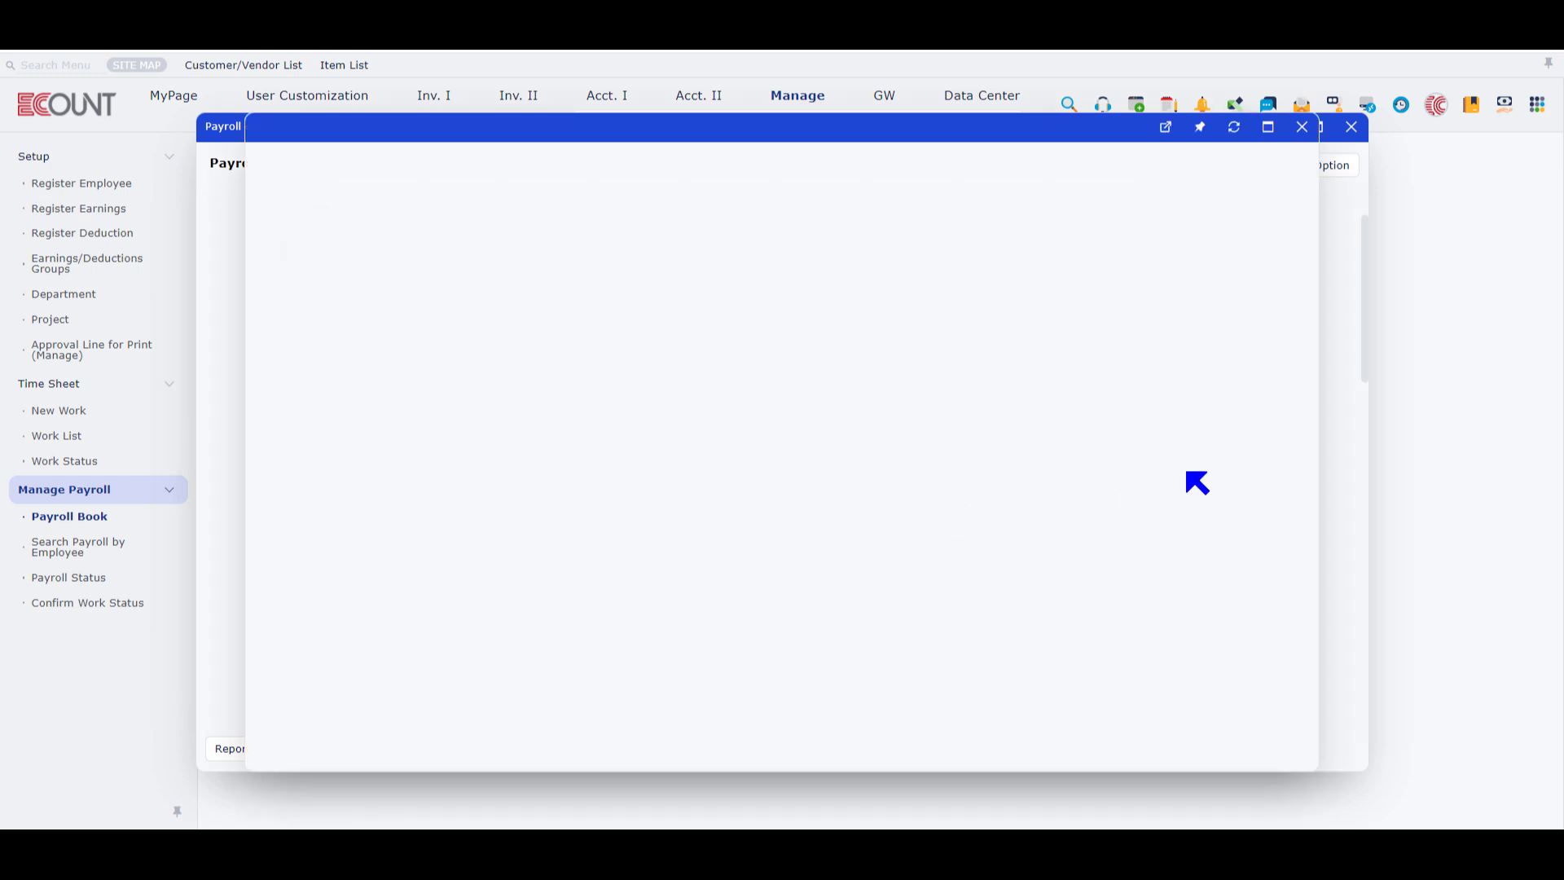
scroll(1068, 444, "down", 1)
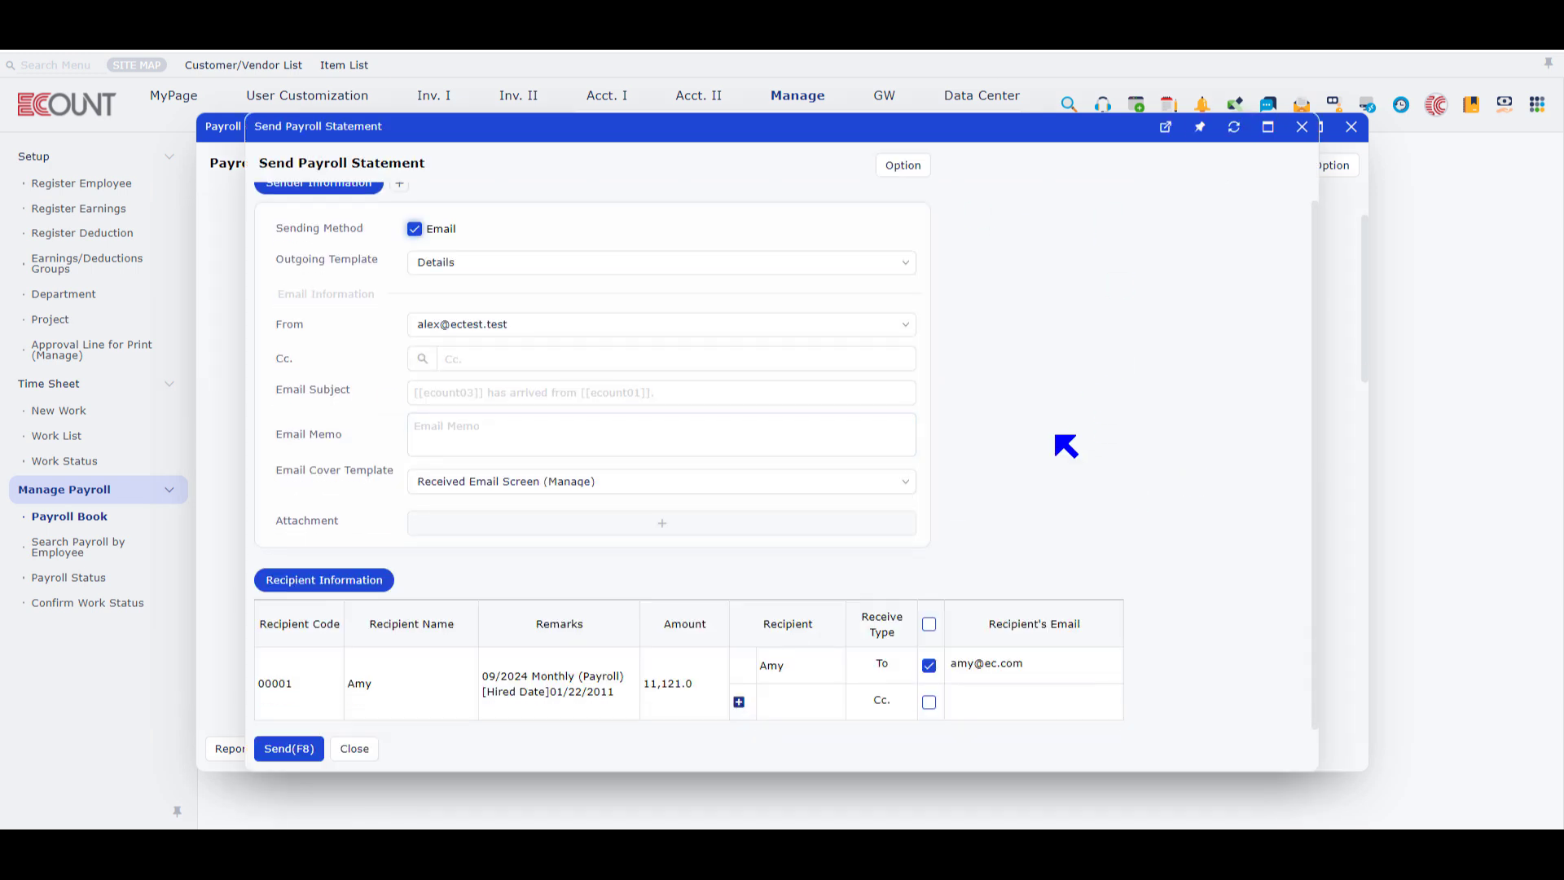
left_click(1304, 131)
left_click(1196, 232)
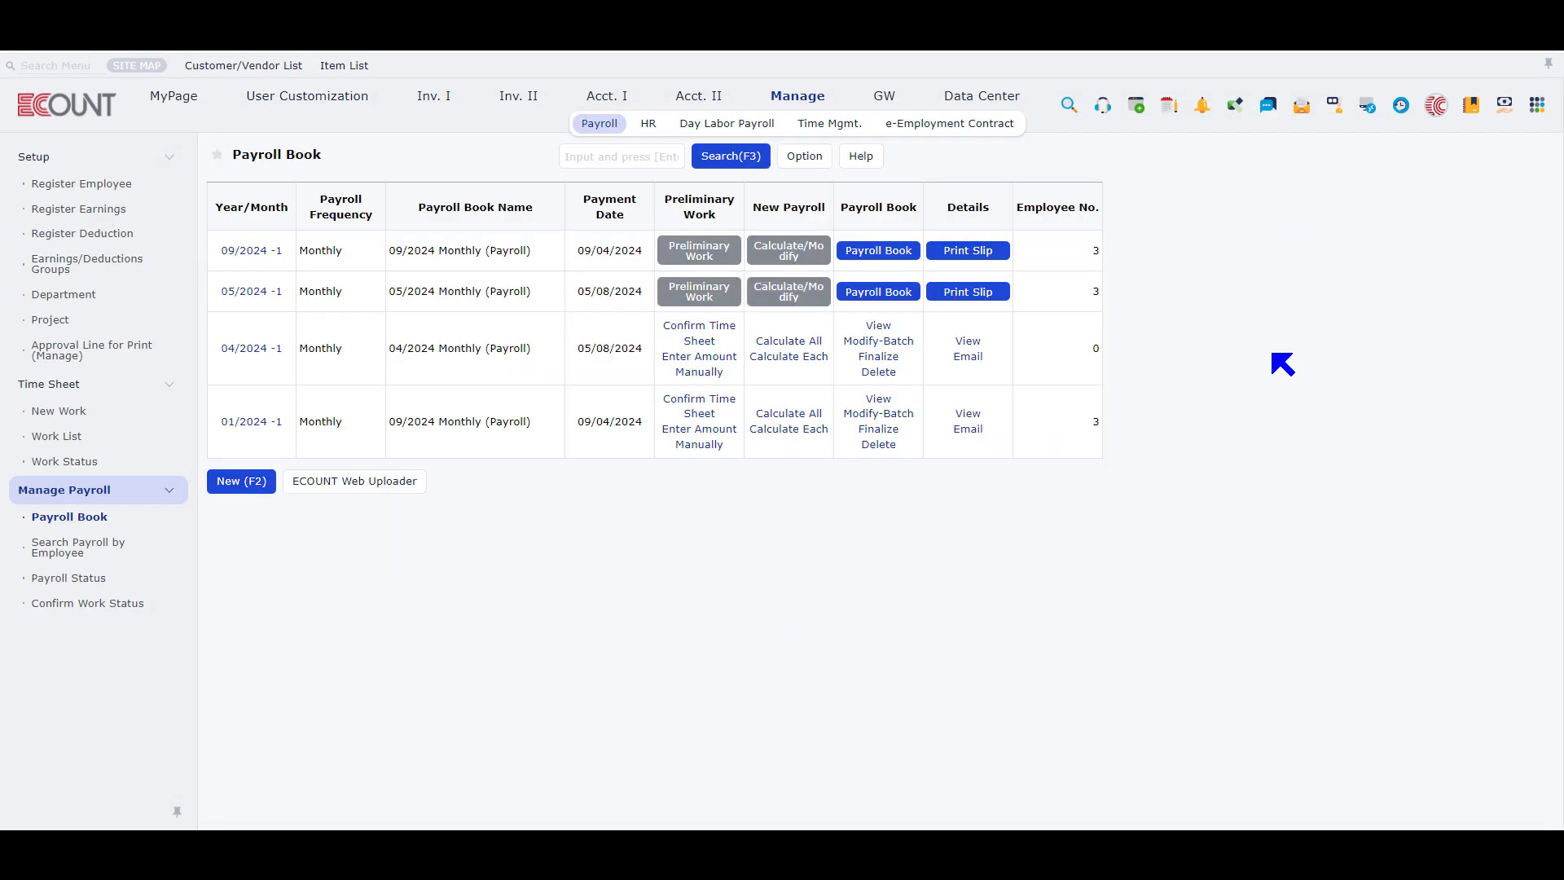
Step: Open the print view of the first employee's payroll statement from the finalized 09/2024 payroll
left_click(968, 251)
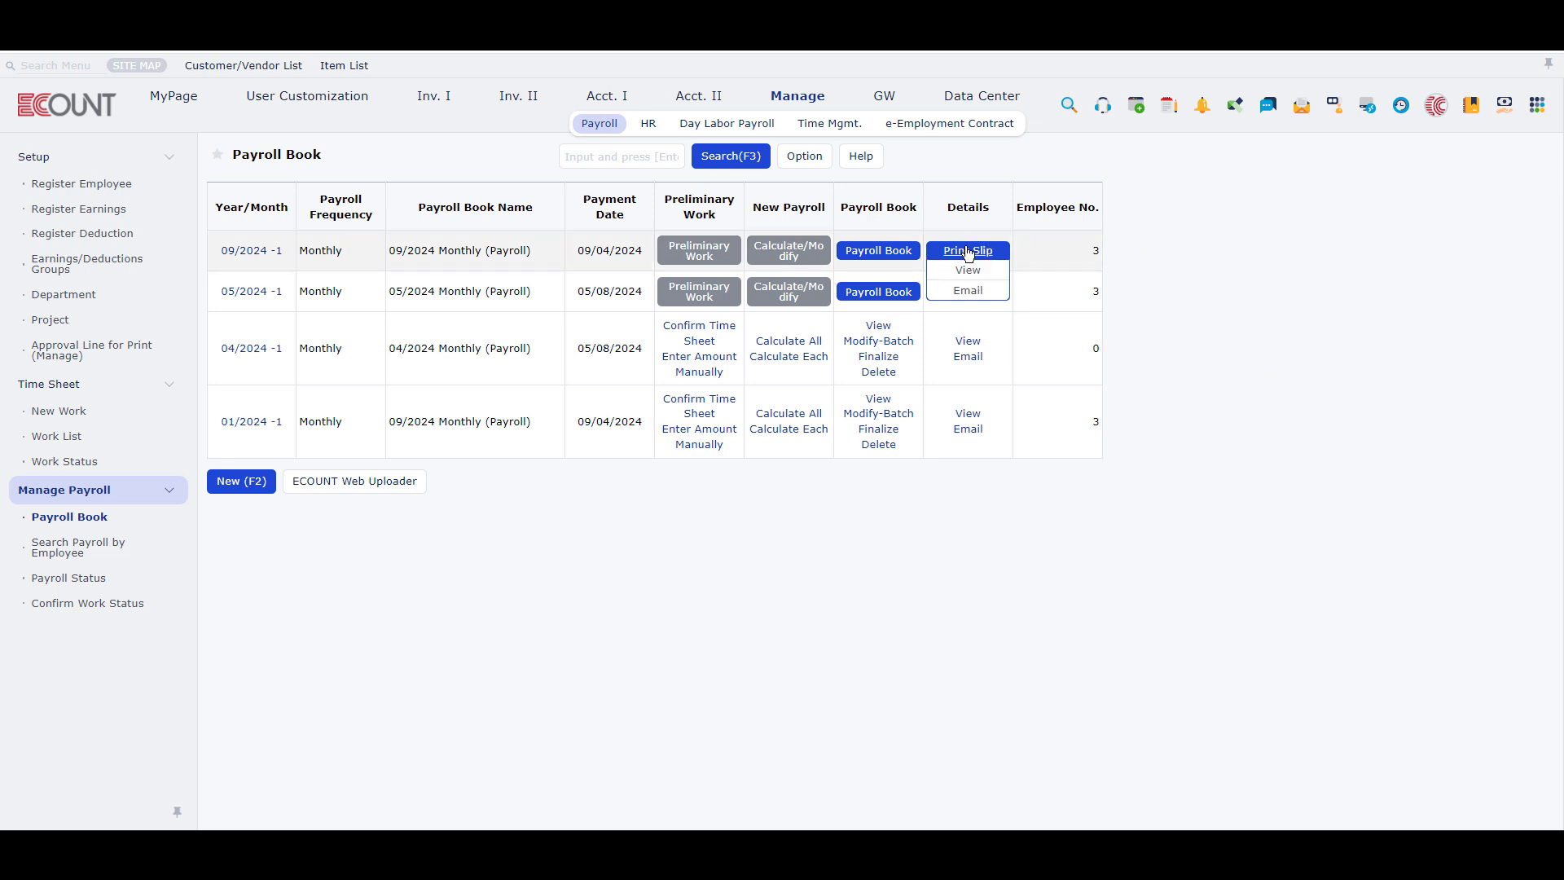
left_click(968, 270)
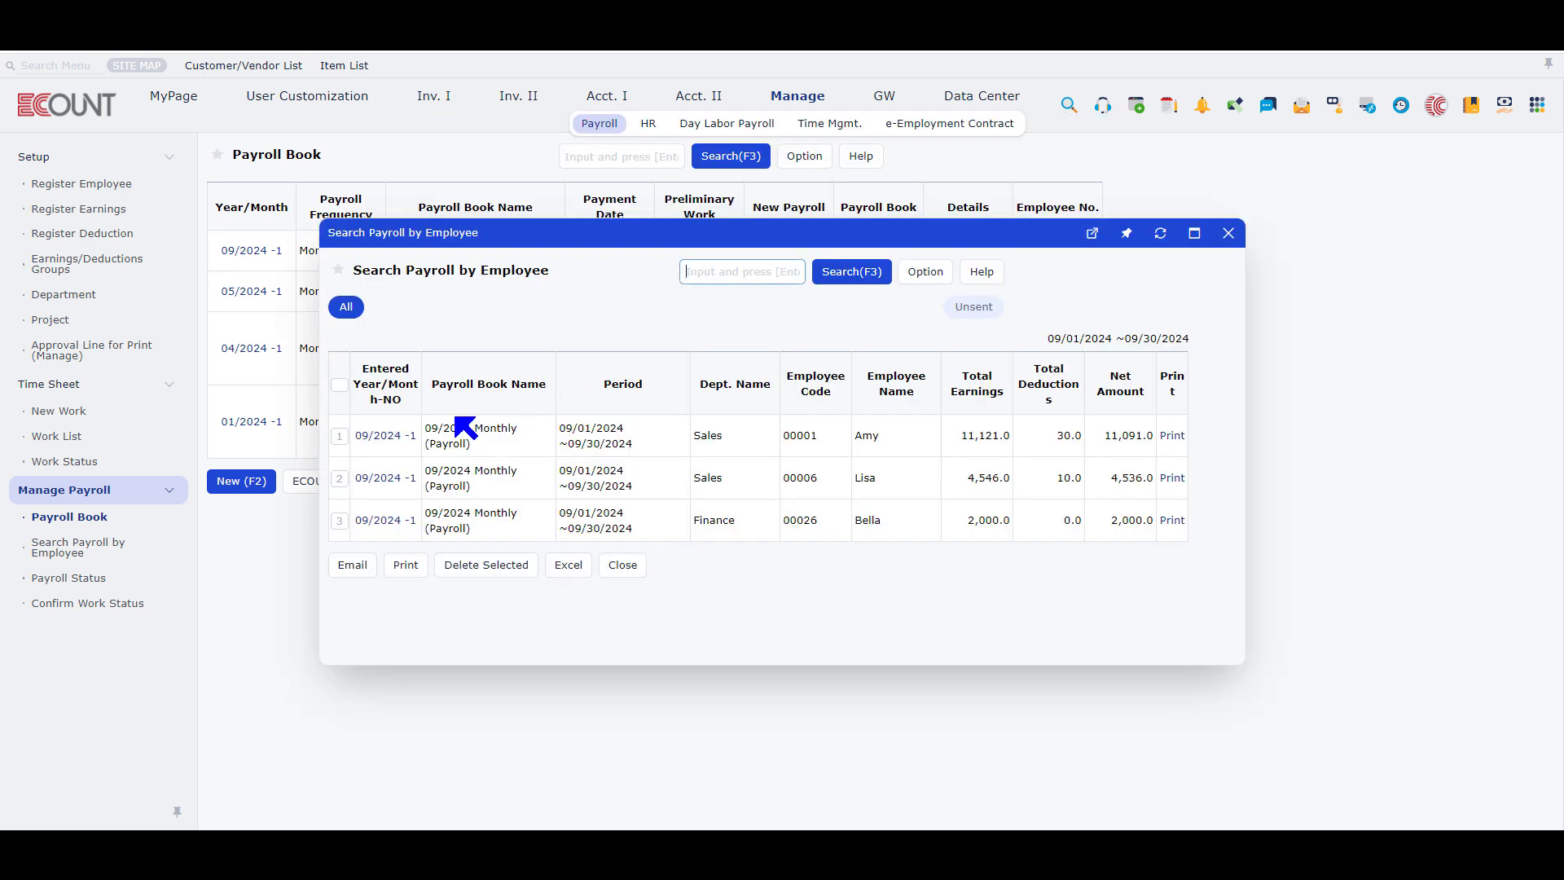
left_click(340, 436)
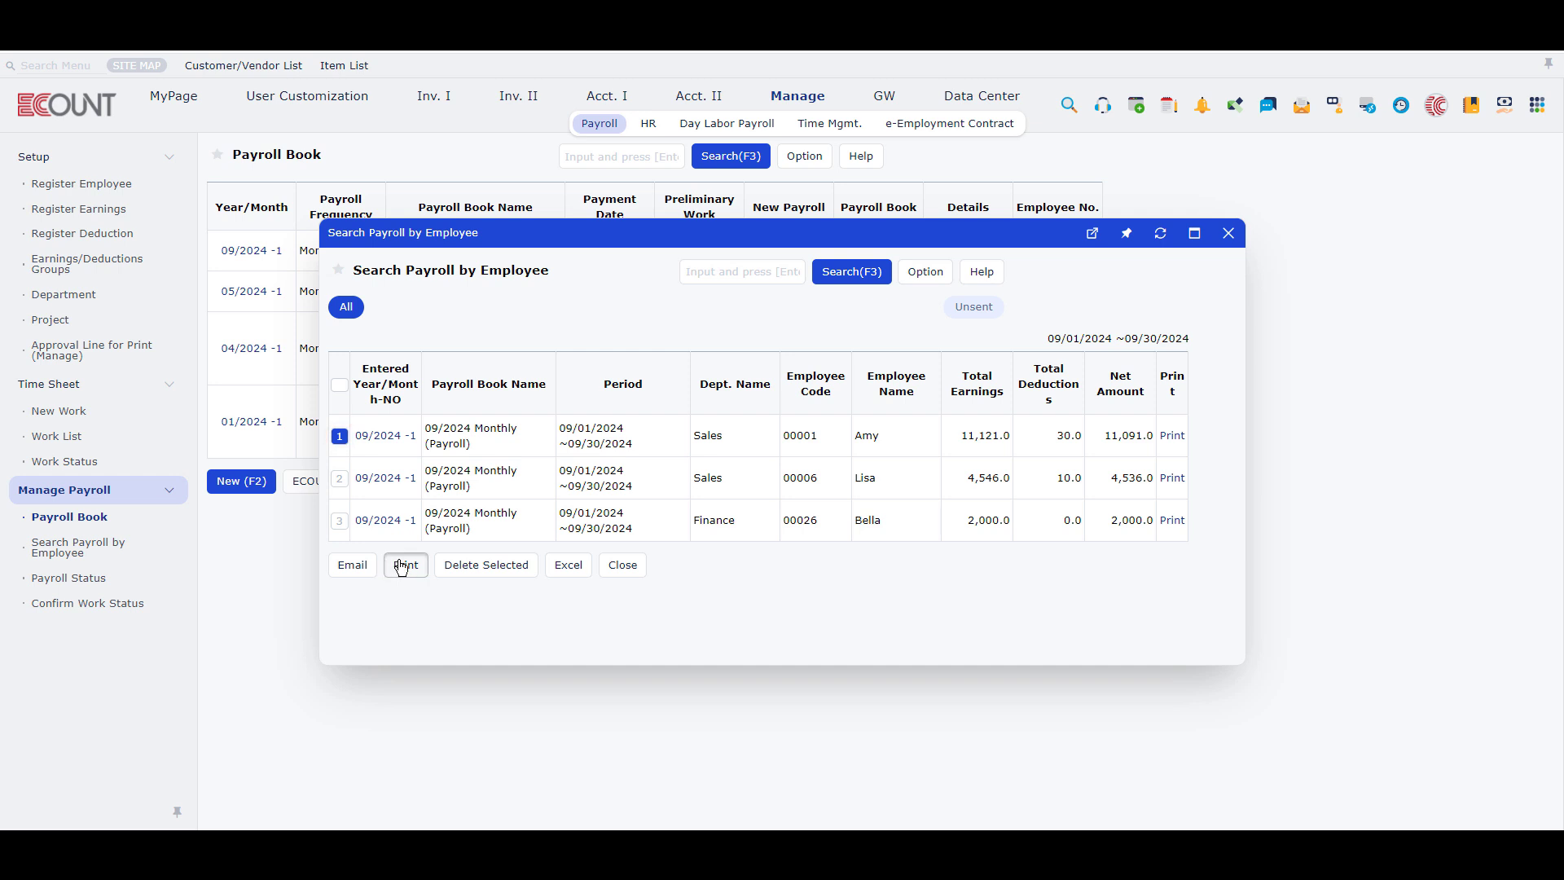
left_click(401, 566)
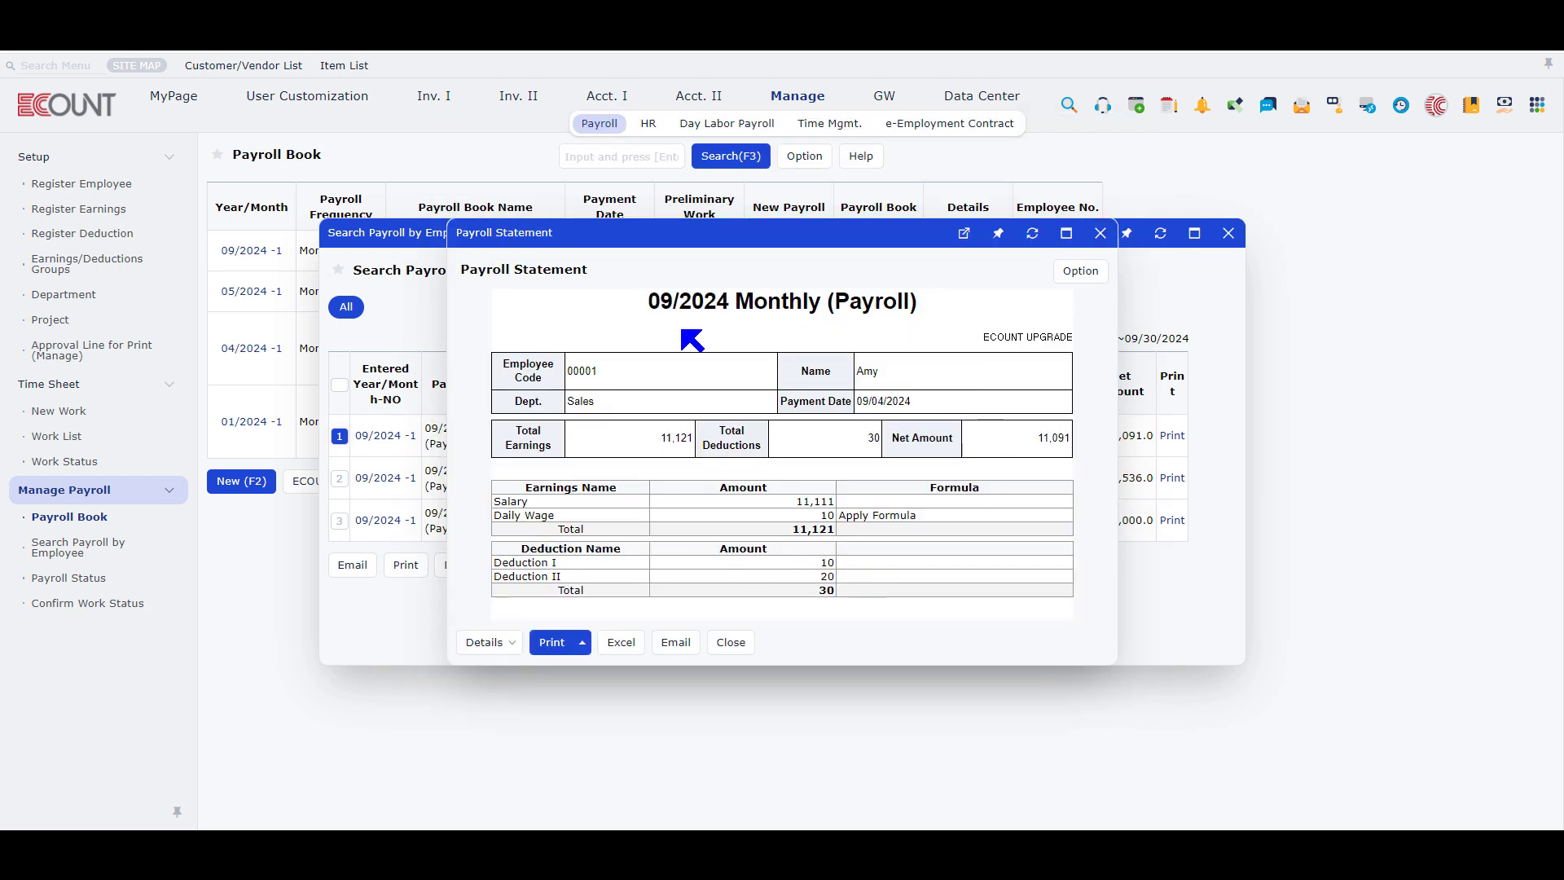
Step: Create a new payroll statement template named 1, copied from the Details form
left_click(1080, 271)
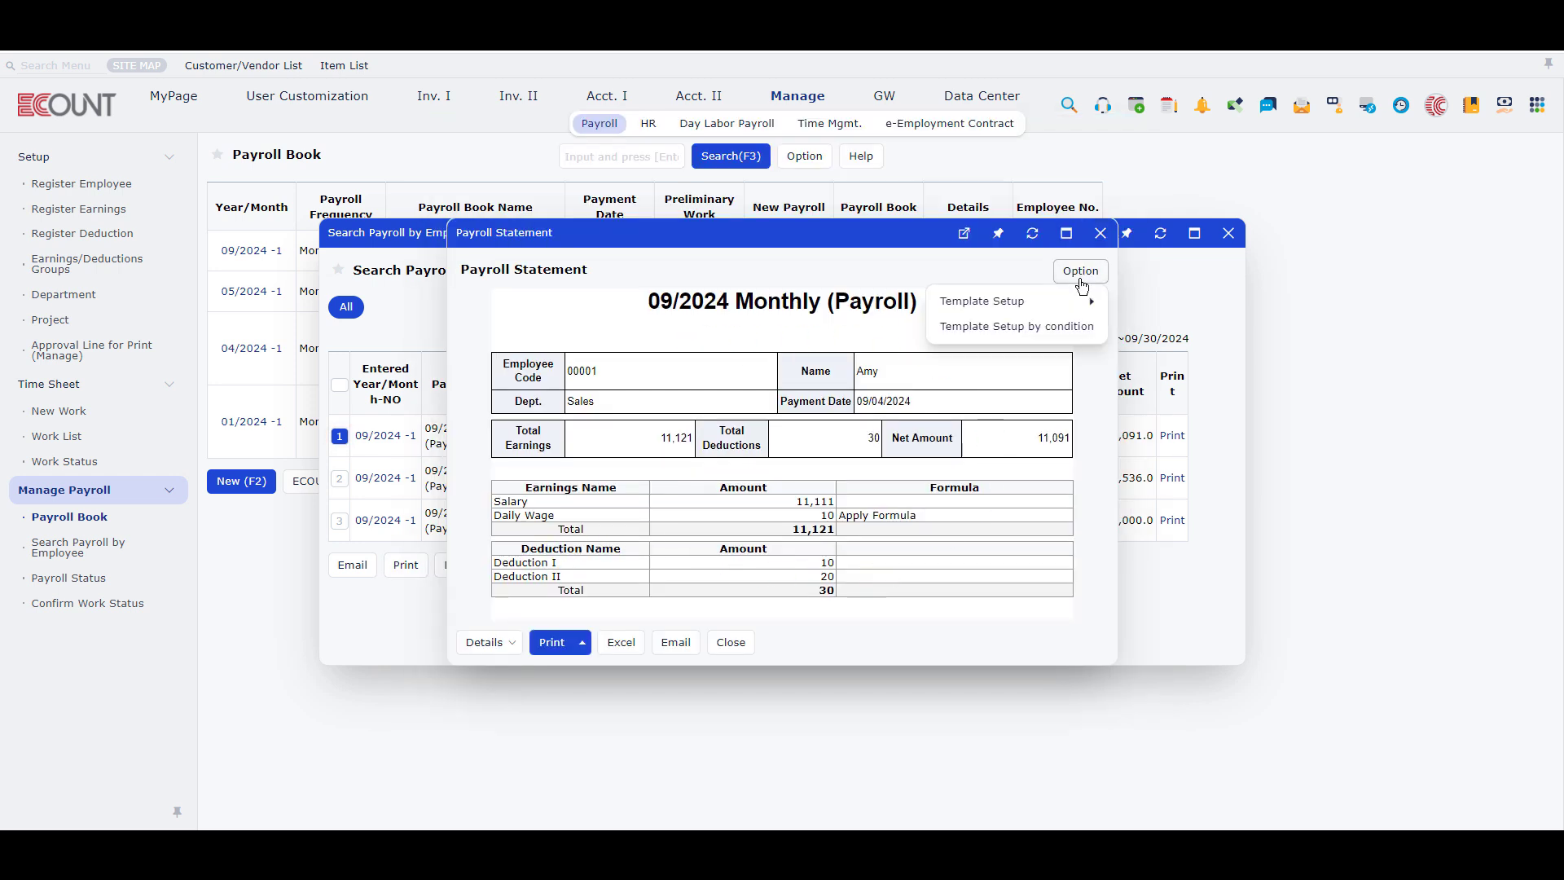
mouse_move(1088, 303)
left_click(1173, 308)
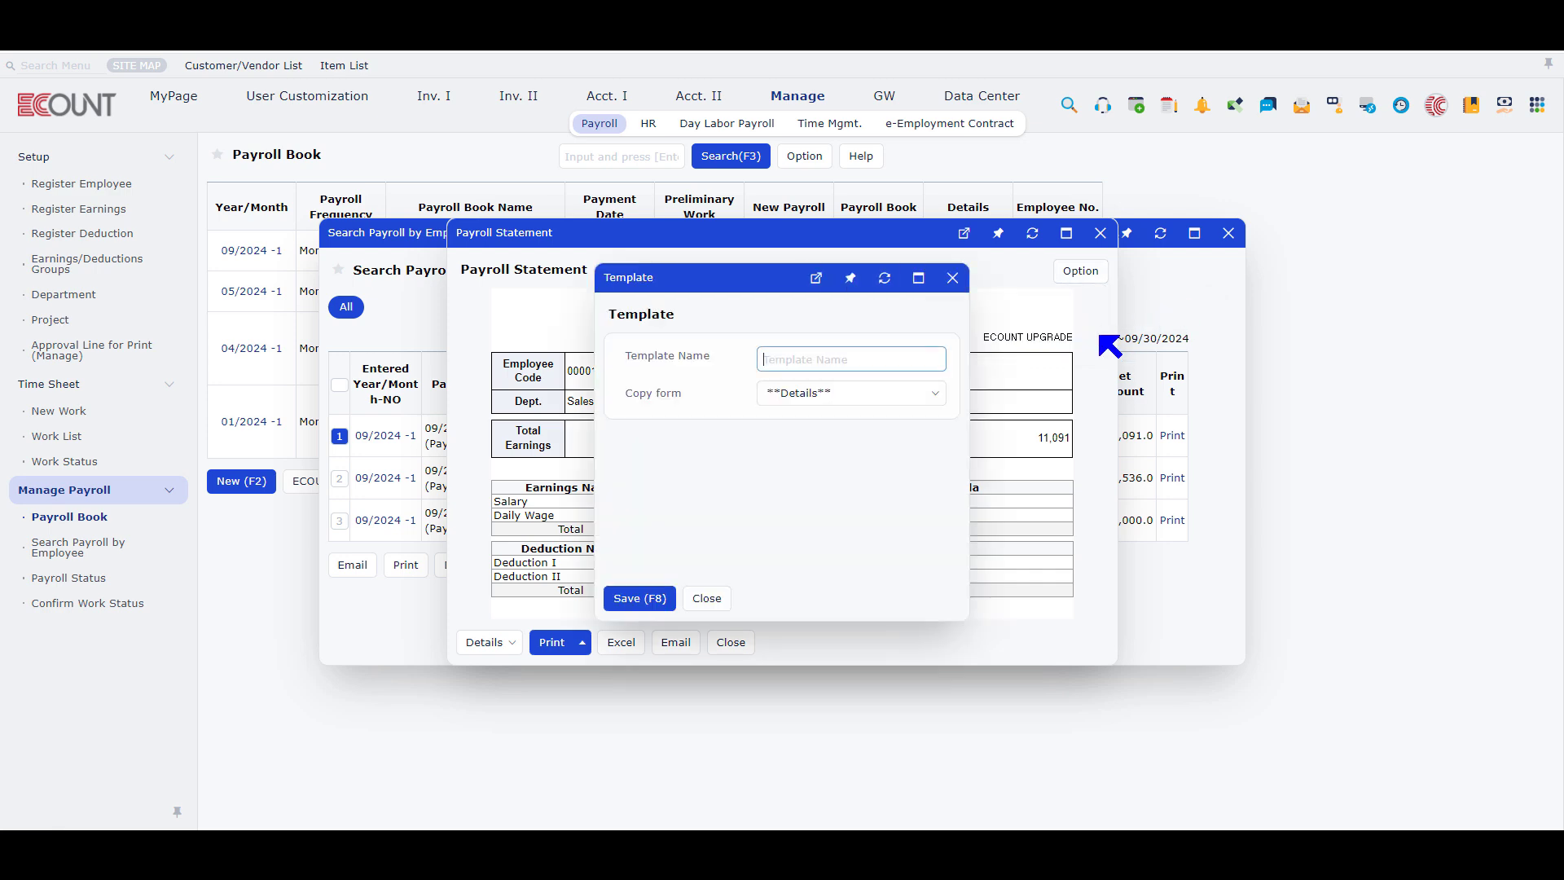
type("1")
left_click(637, 599)
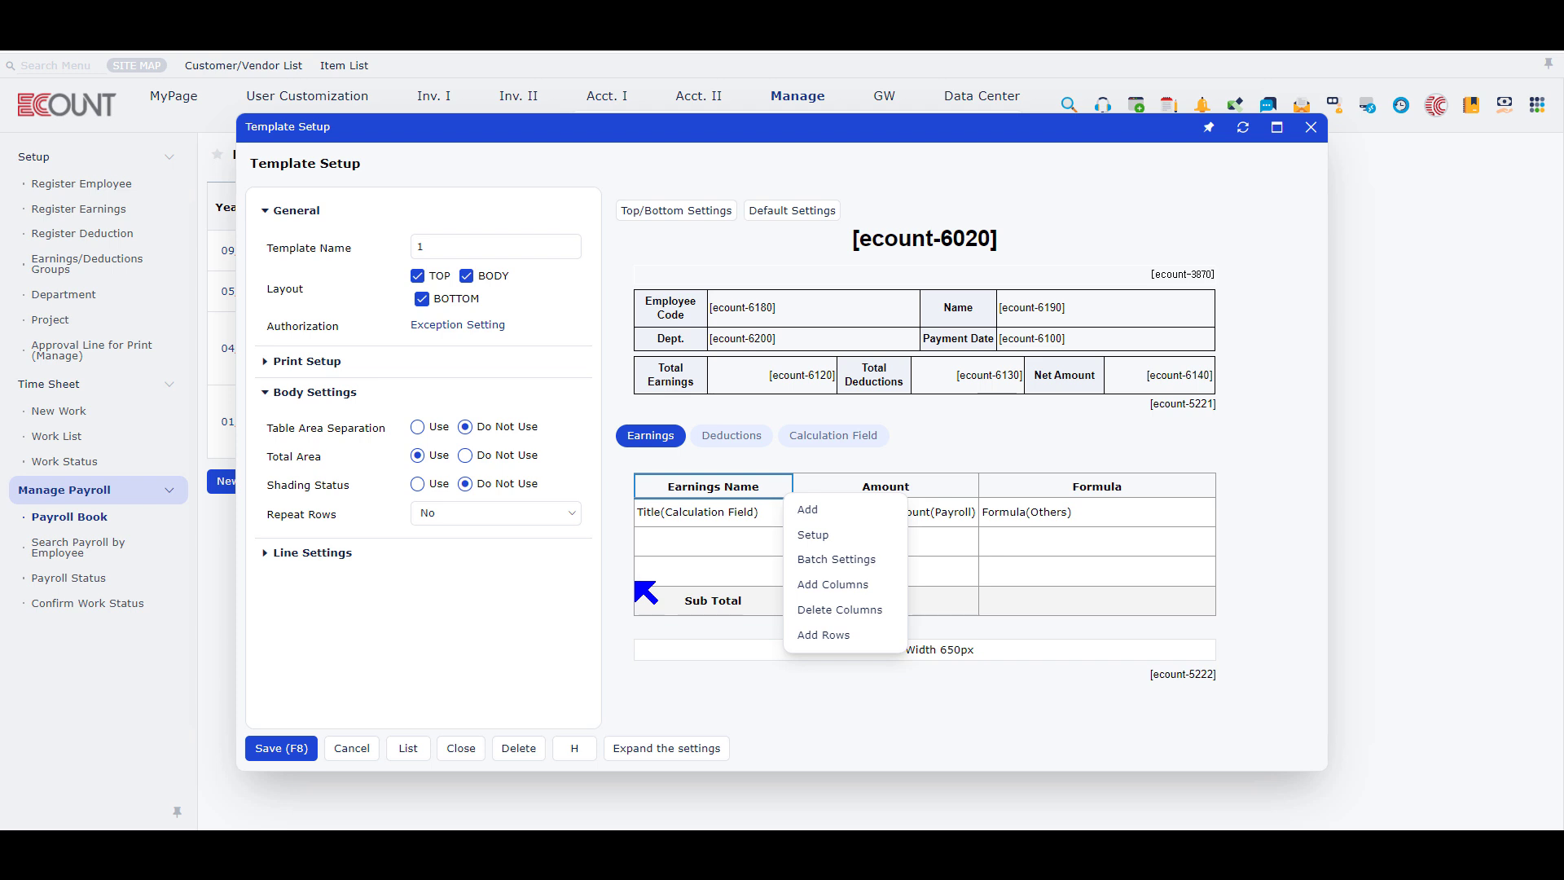
Step: Add the payroll Memo field after Earnings Name in the template's Earnings table and save the template
left_click(807, 510)
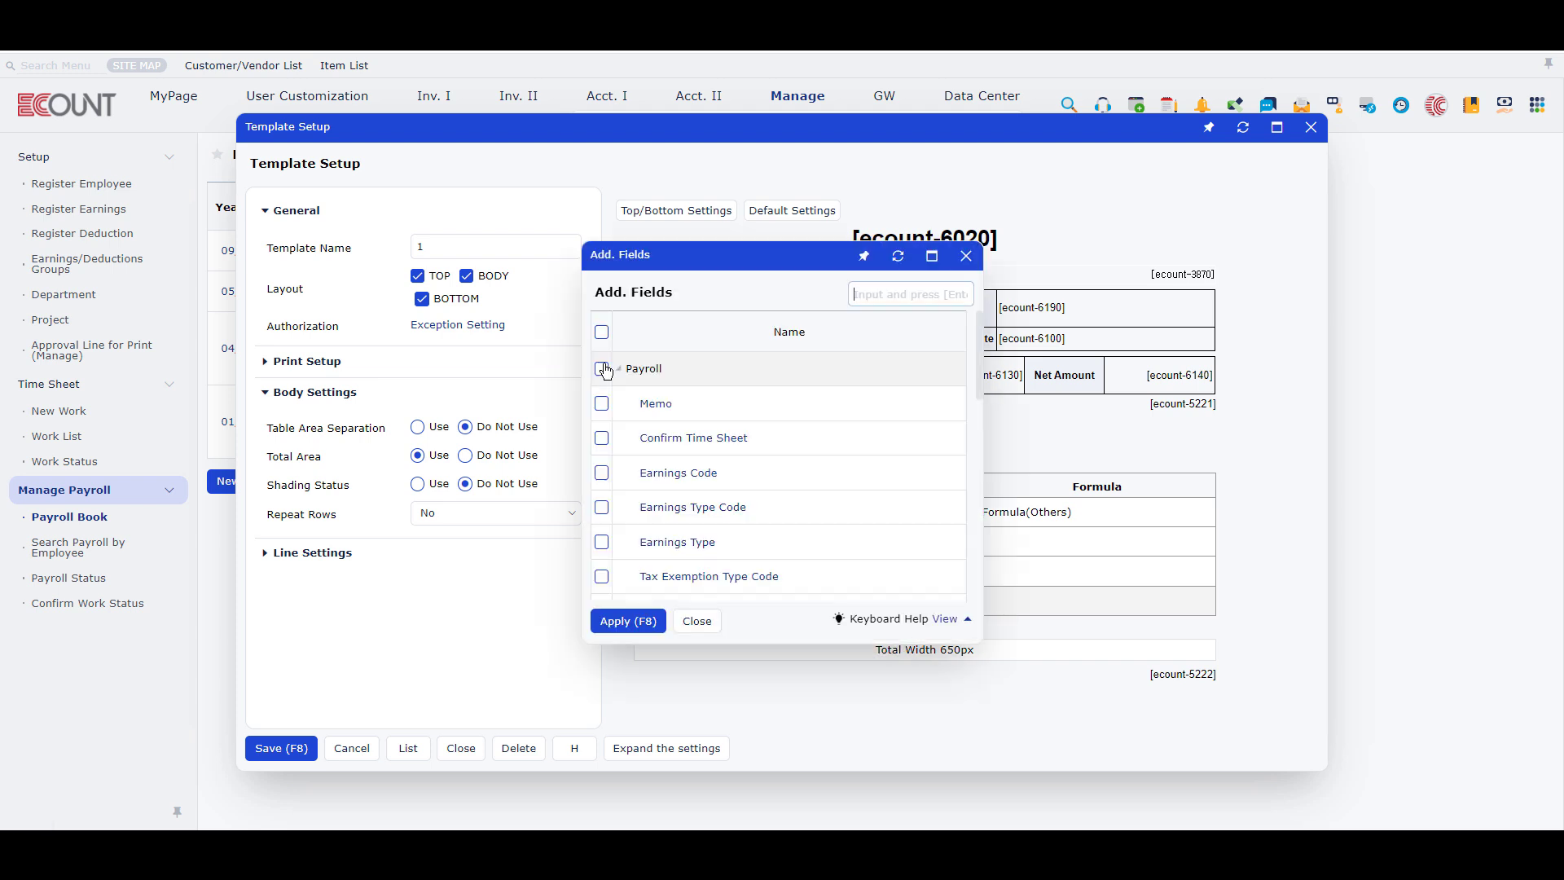
left_click(602, 403)
left_click(628, 621)
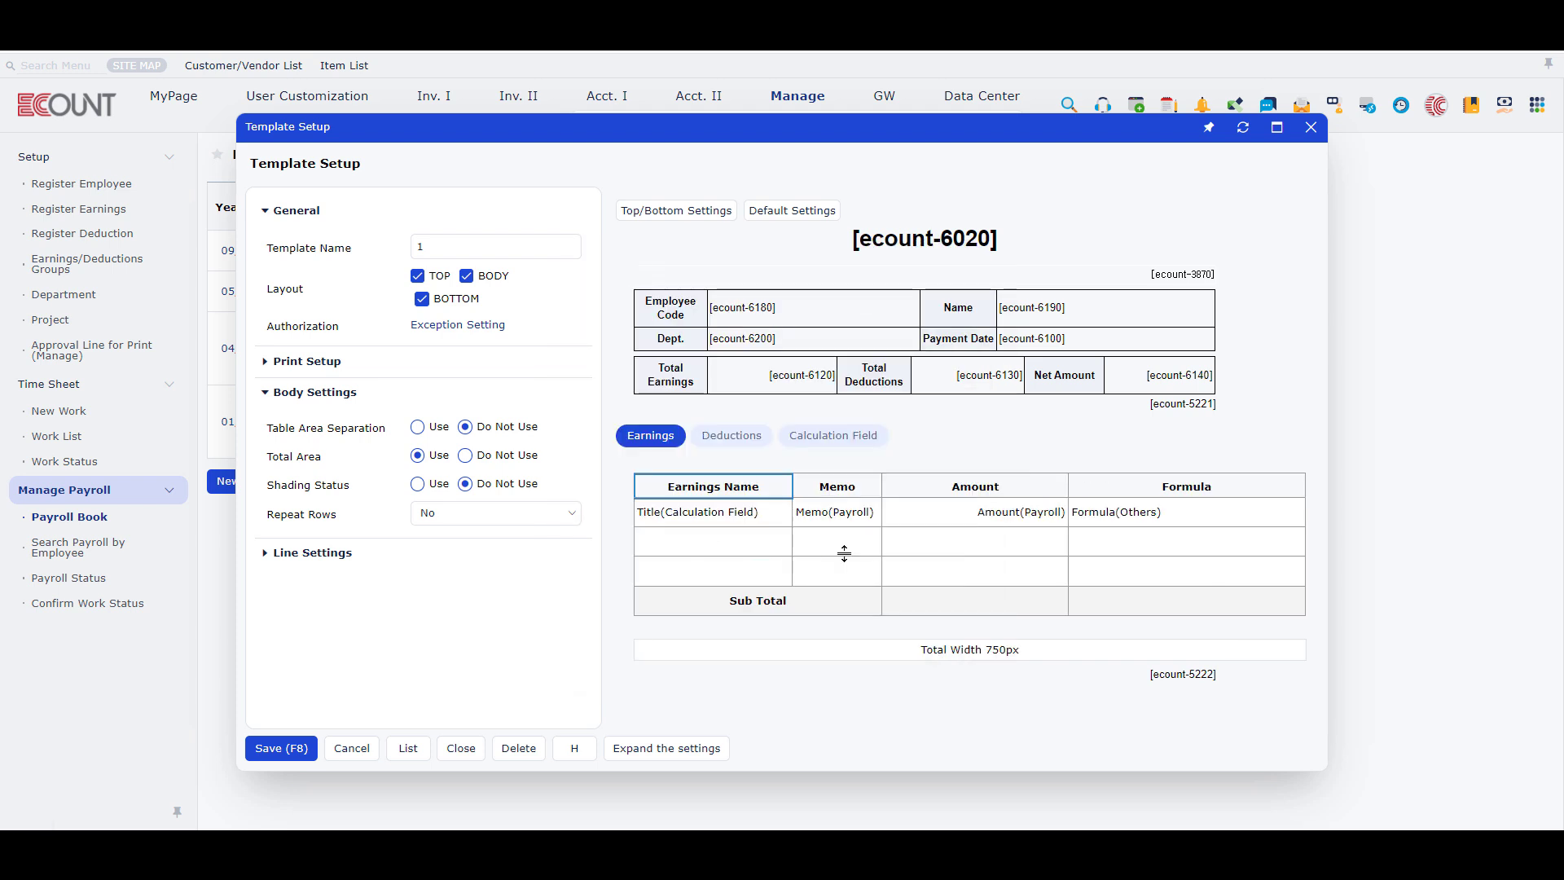
left_click(281, 751)
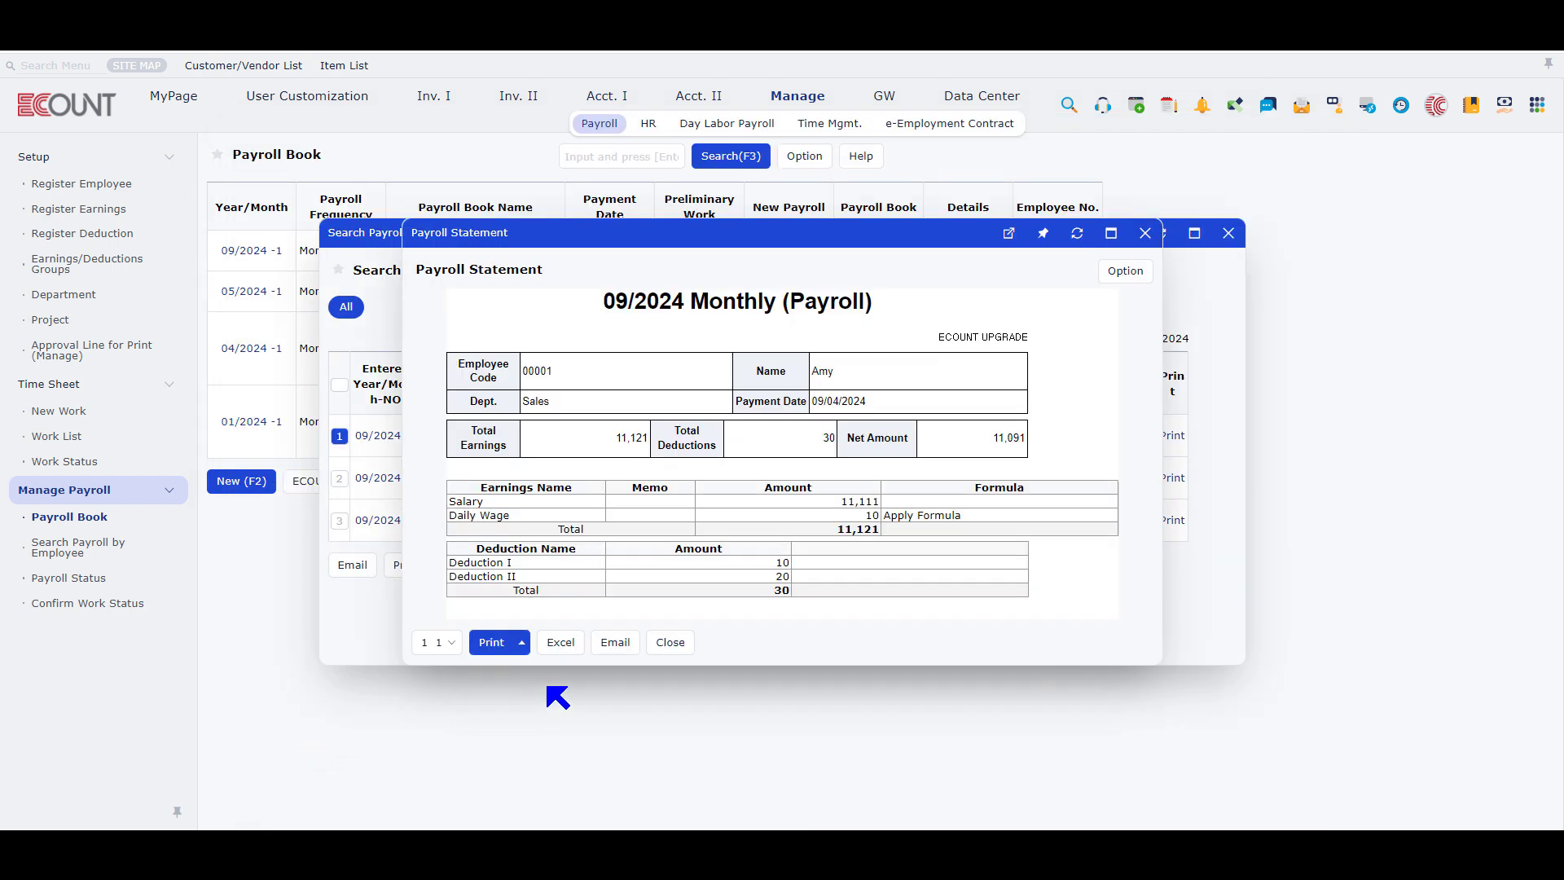
Step: Check the outgoing template choices for e-mailing the first employee's statement, close the form without sending, and look at the print options
left_click(618, 644)
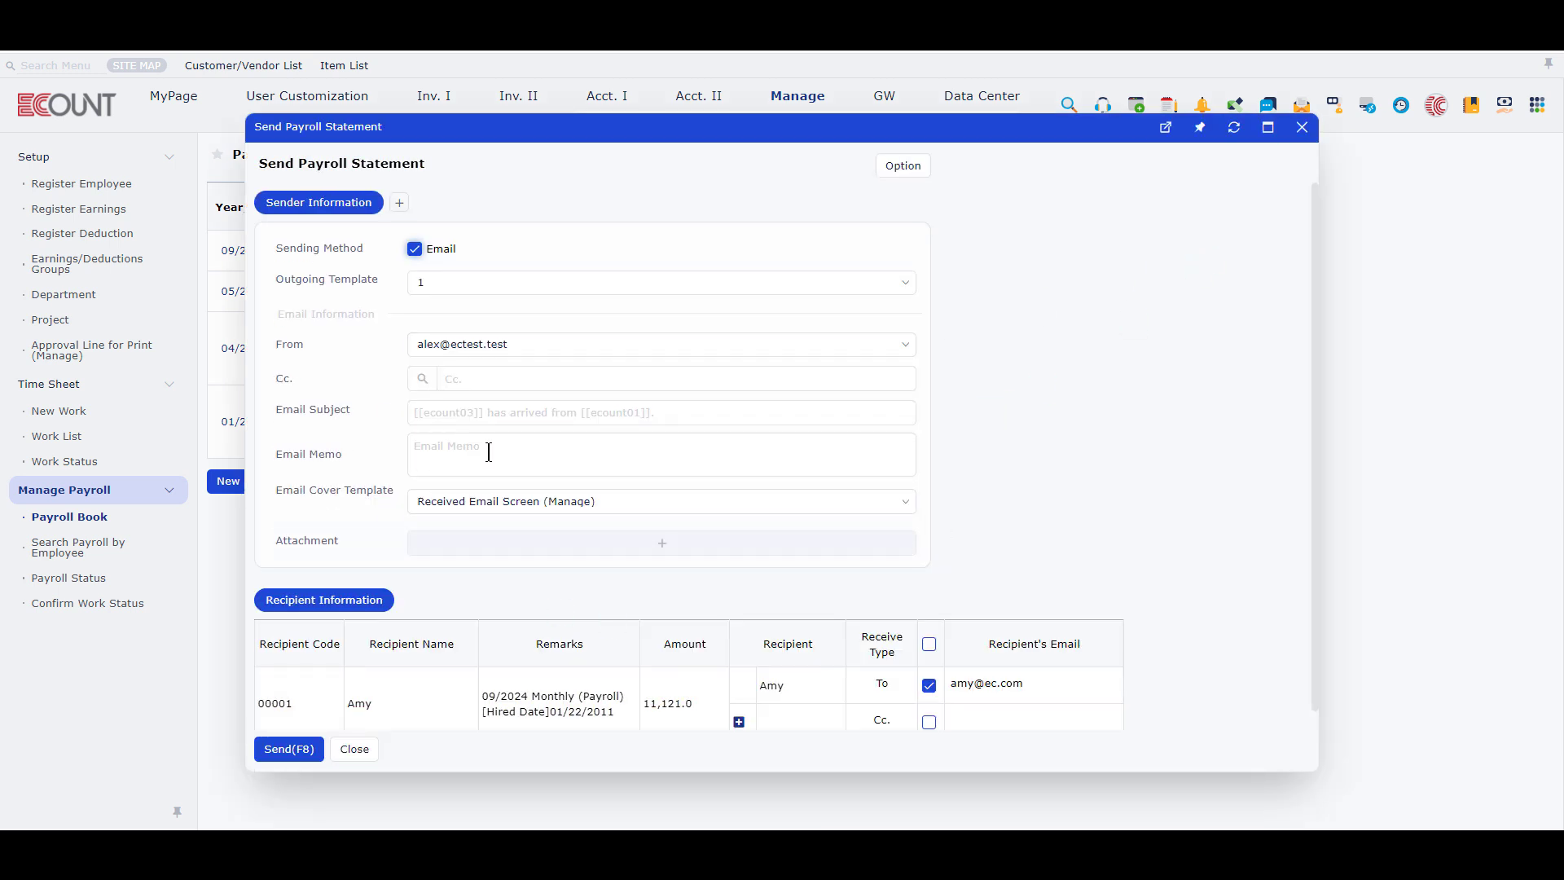
left_click(520, 285)
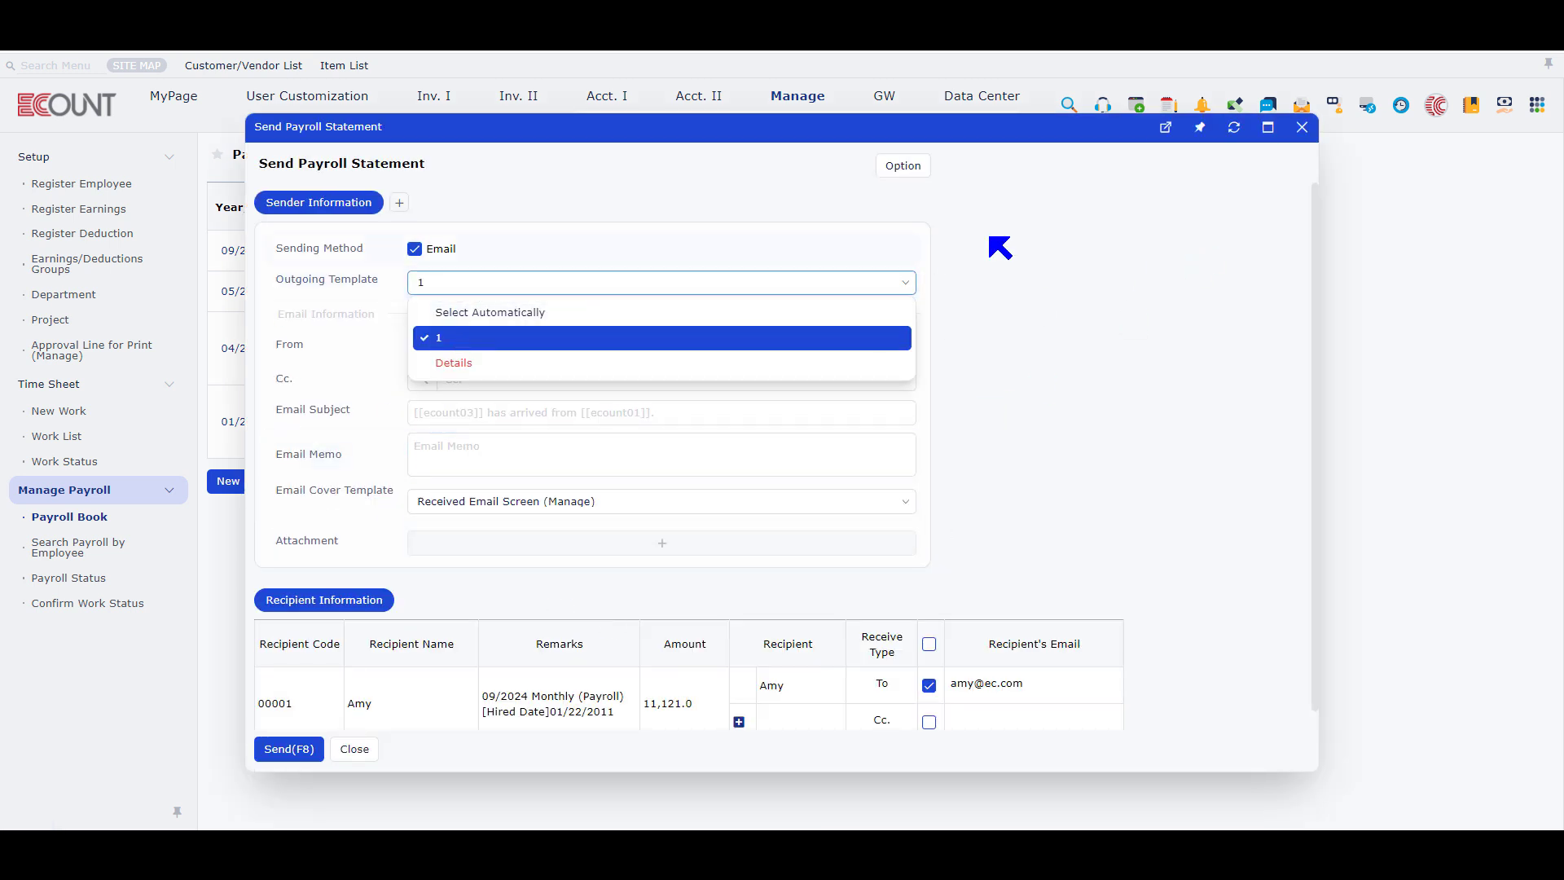
left_click(1302, 127)
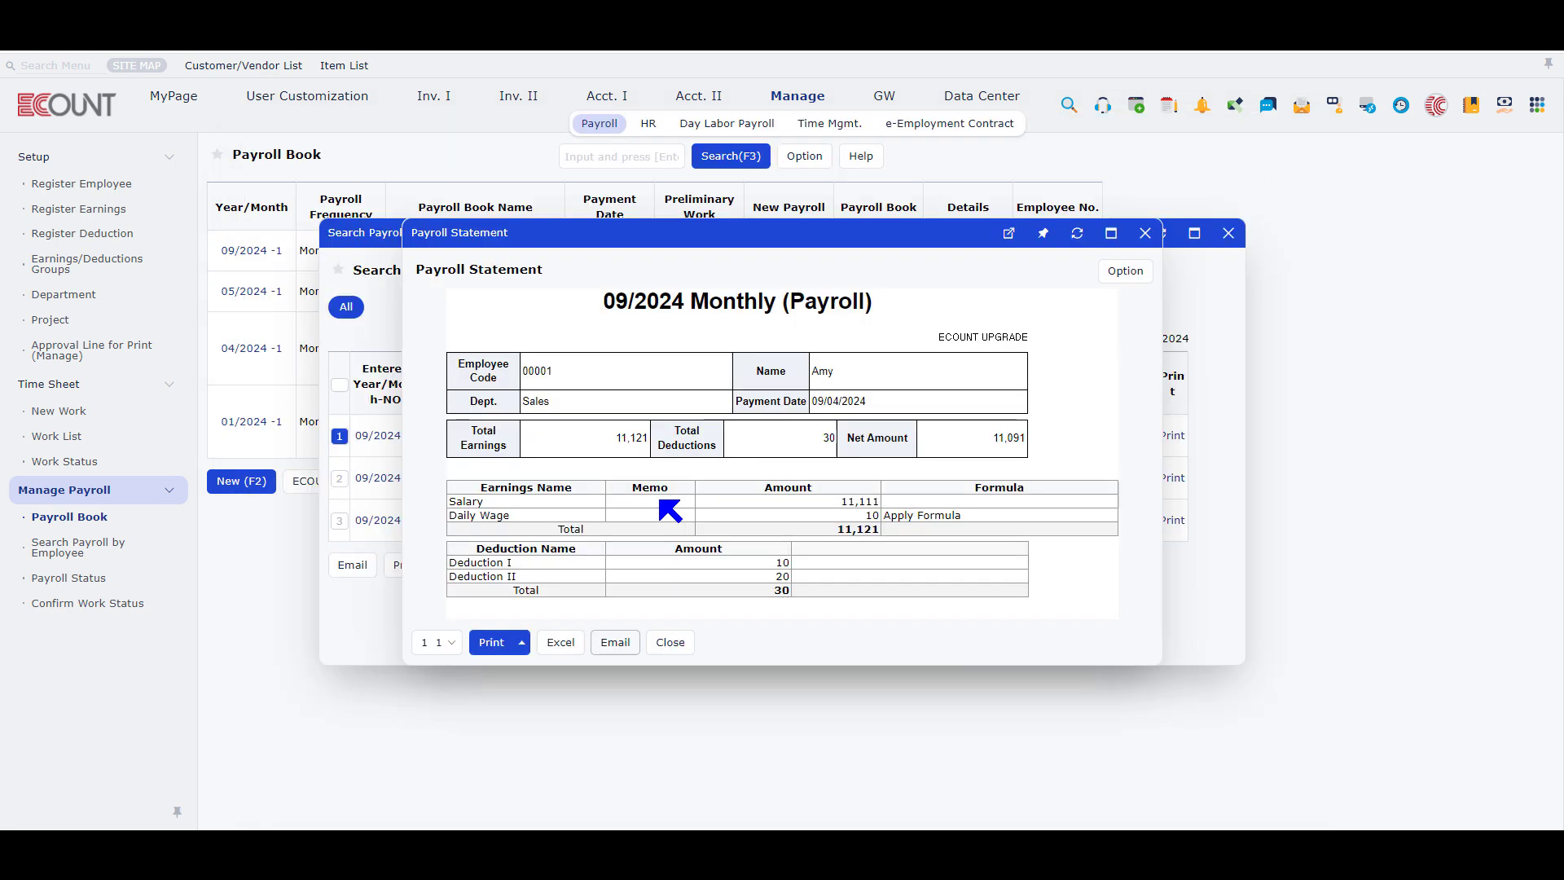
left_click(496, 644)
left_click(453, 652)
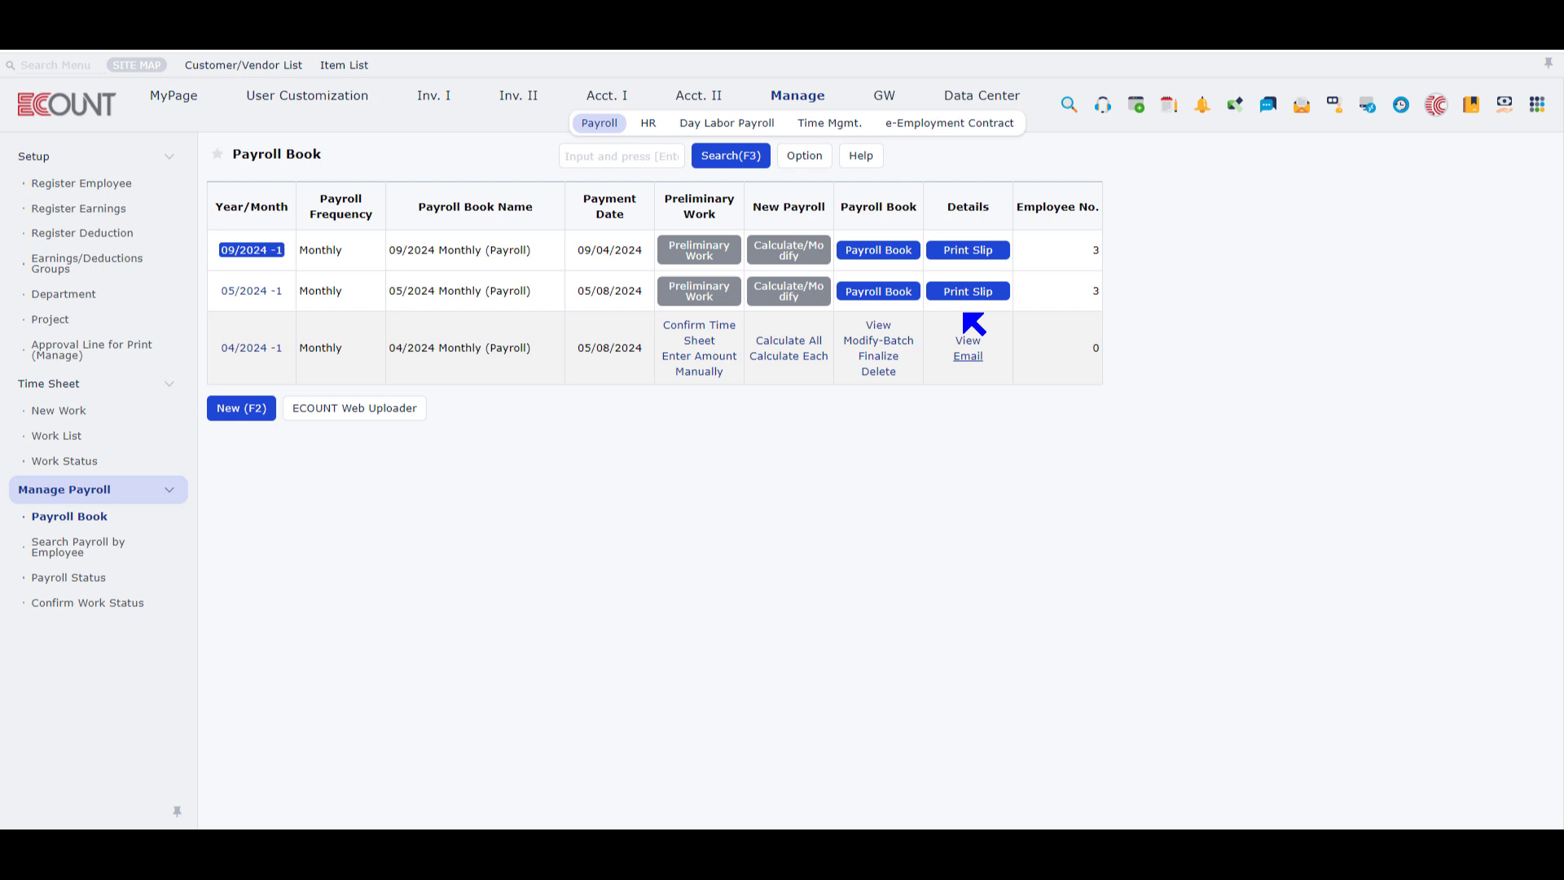
Step: Open the e-mail form for all 09/2024 payroll statements, review the recipients, and close it without sending
mouse_move(971, 255)
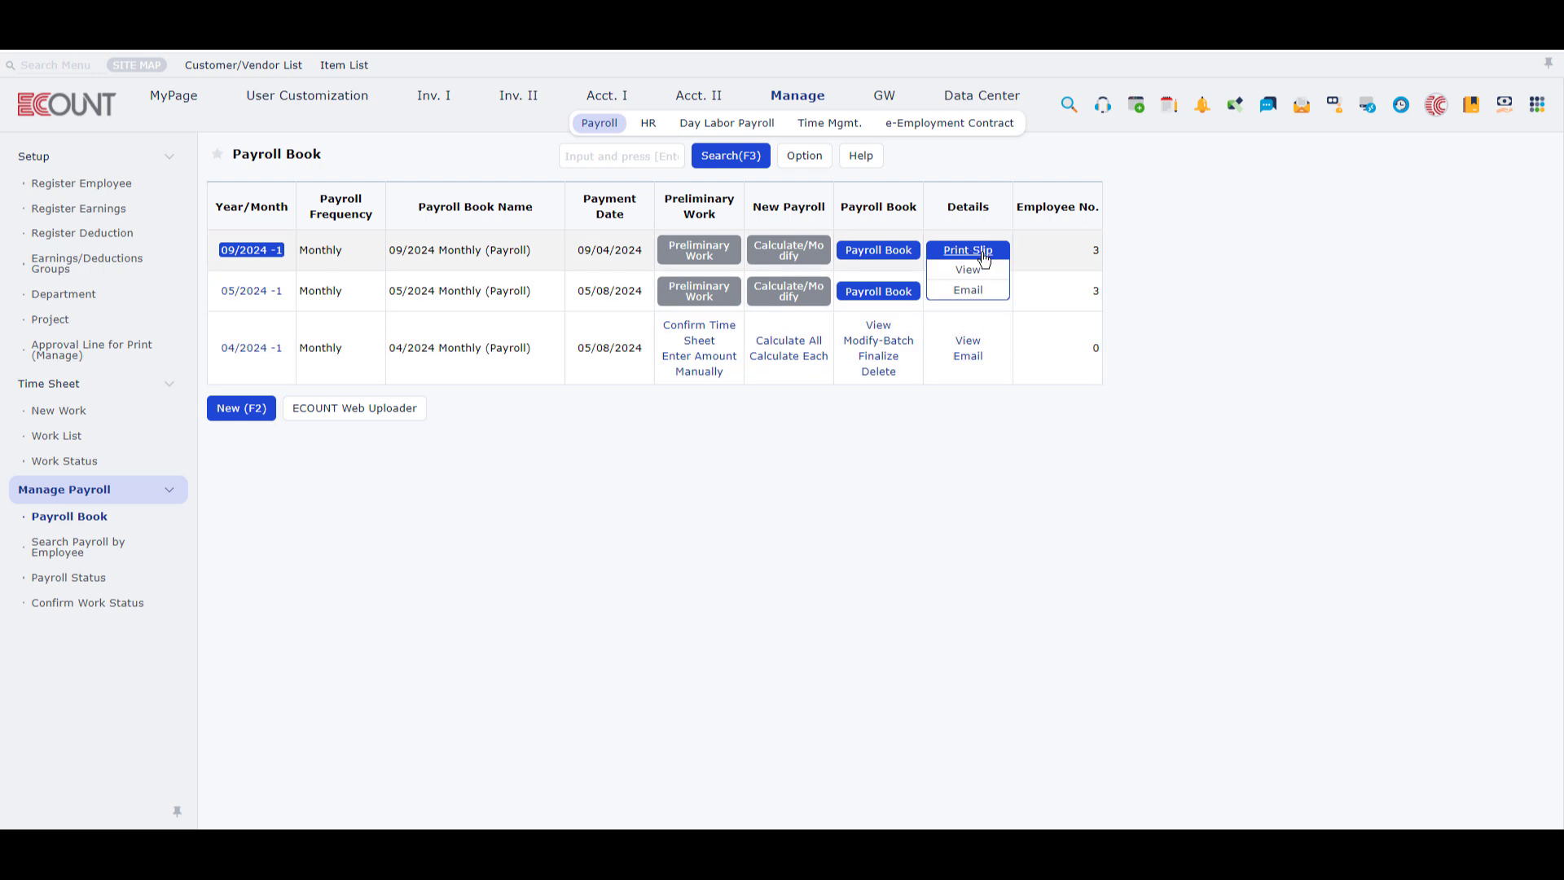
left_click(981, 291)
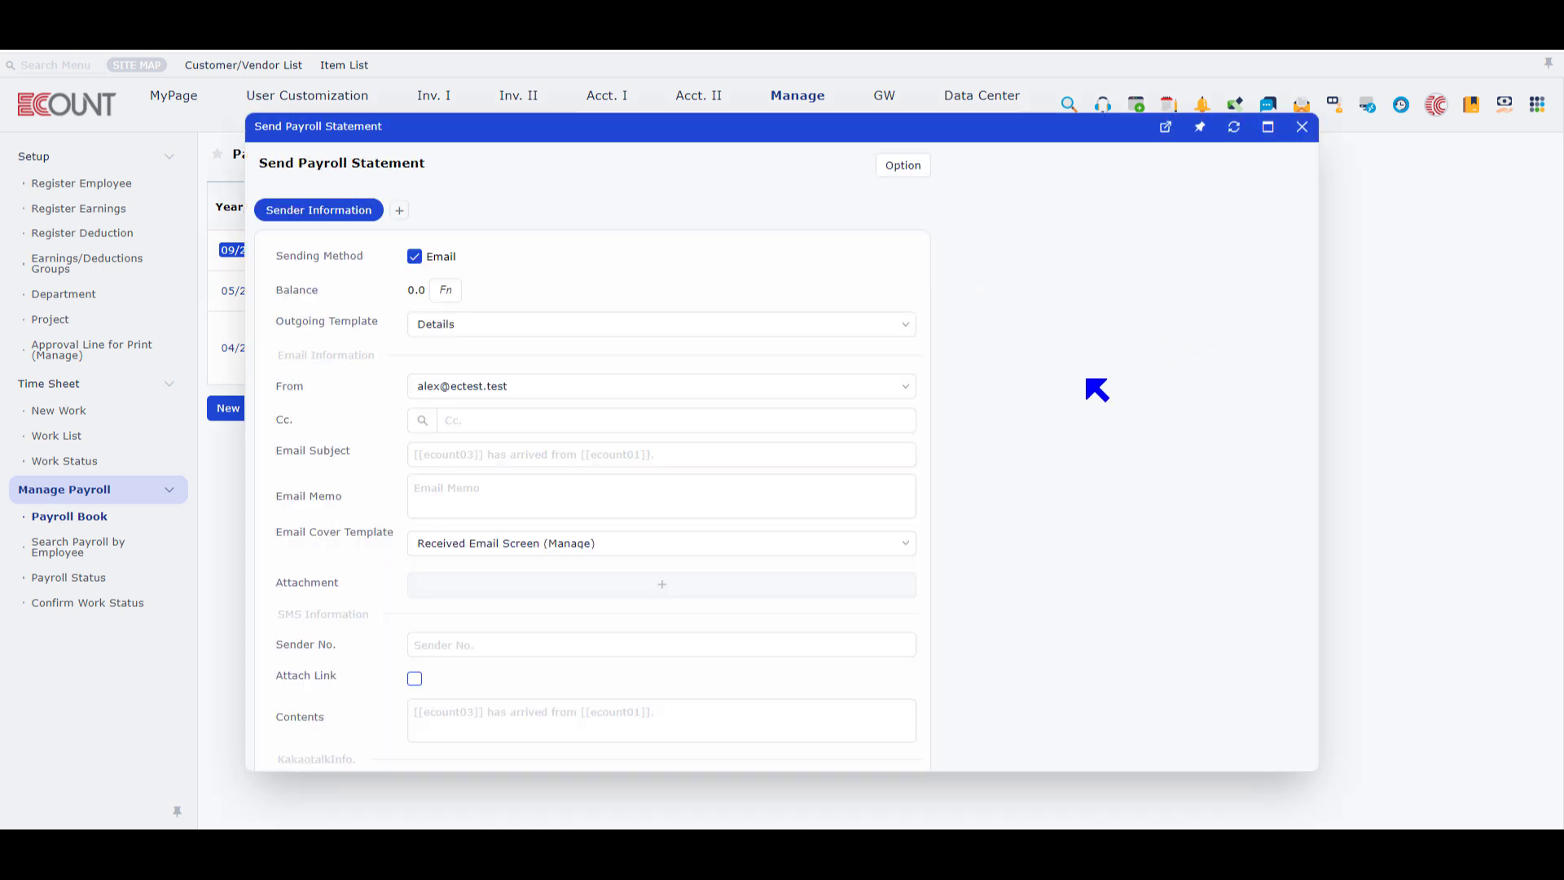
scroll(652, 554, "down", 3)
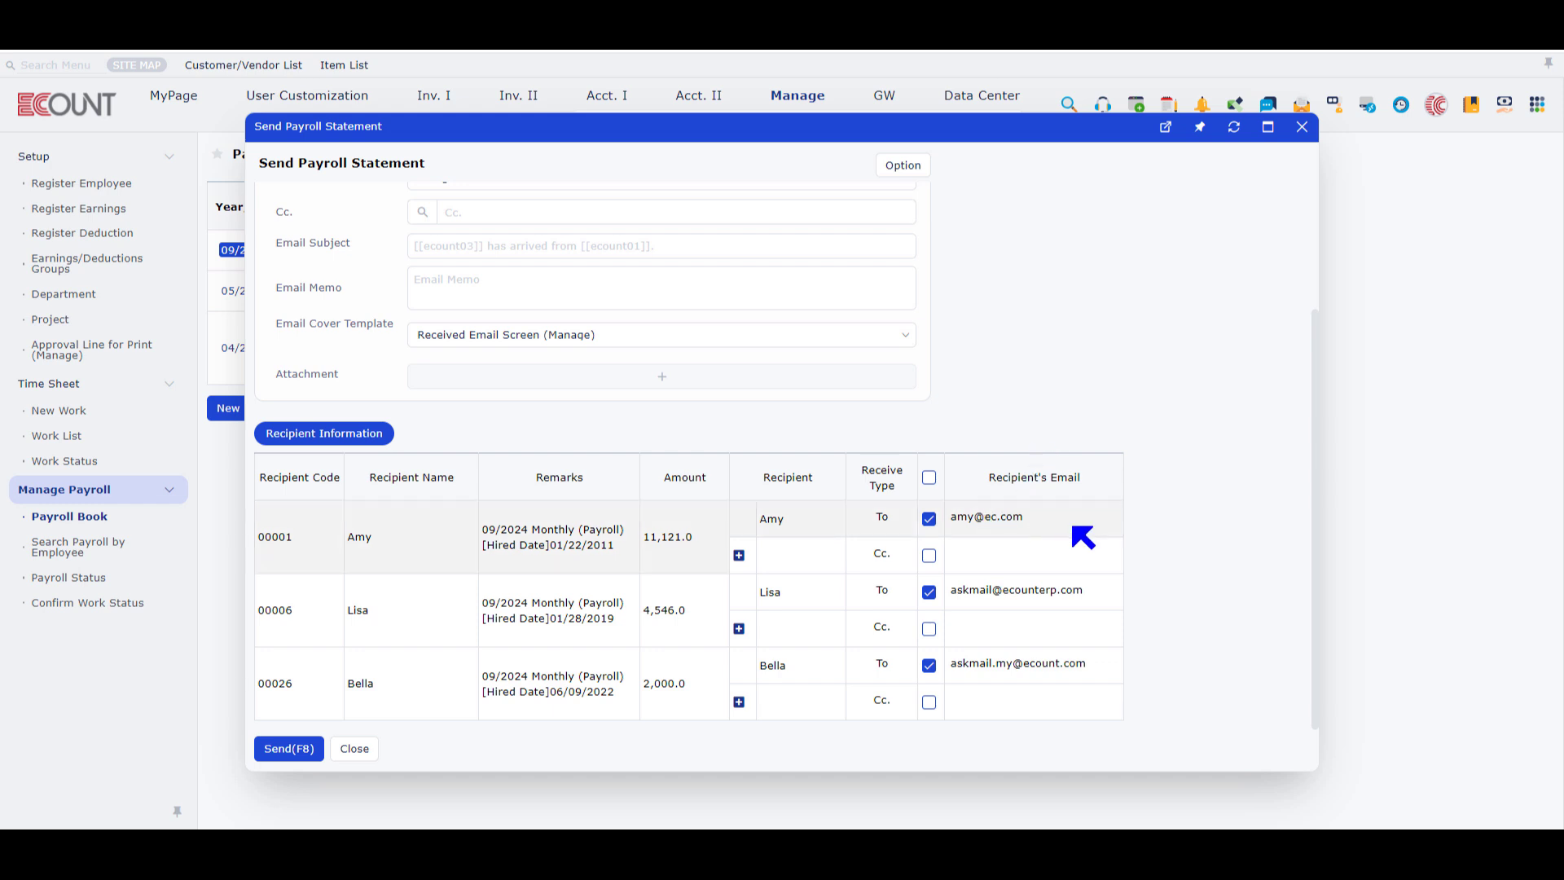
left_click(1303, 129)
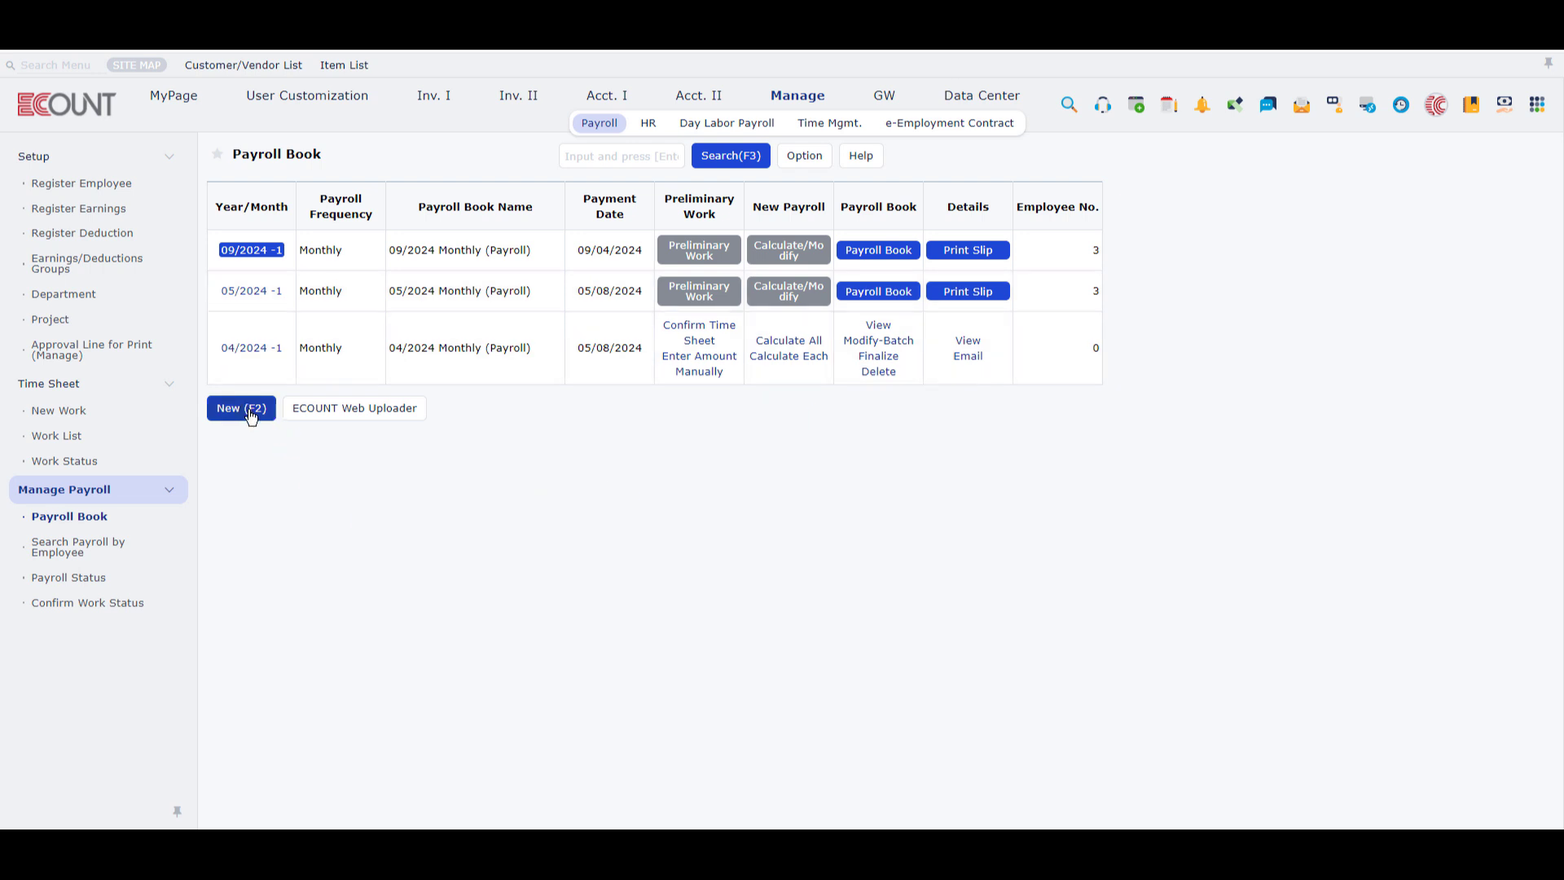
Step: Start a copy of the 09/2024 monthly payroll book and save it with the entered year/month set to 10/2024
left_click(252, 252)
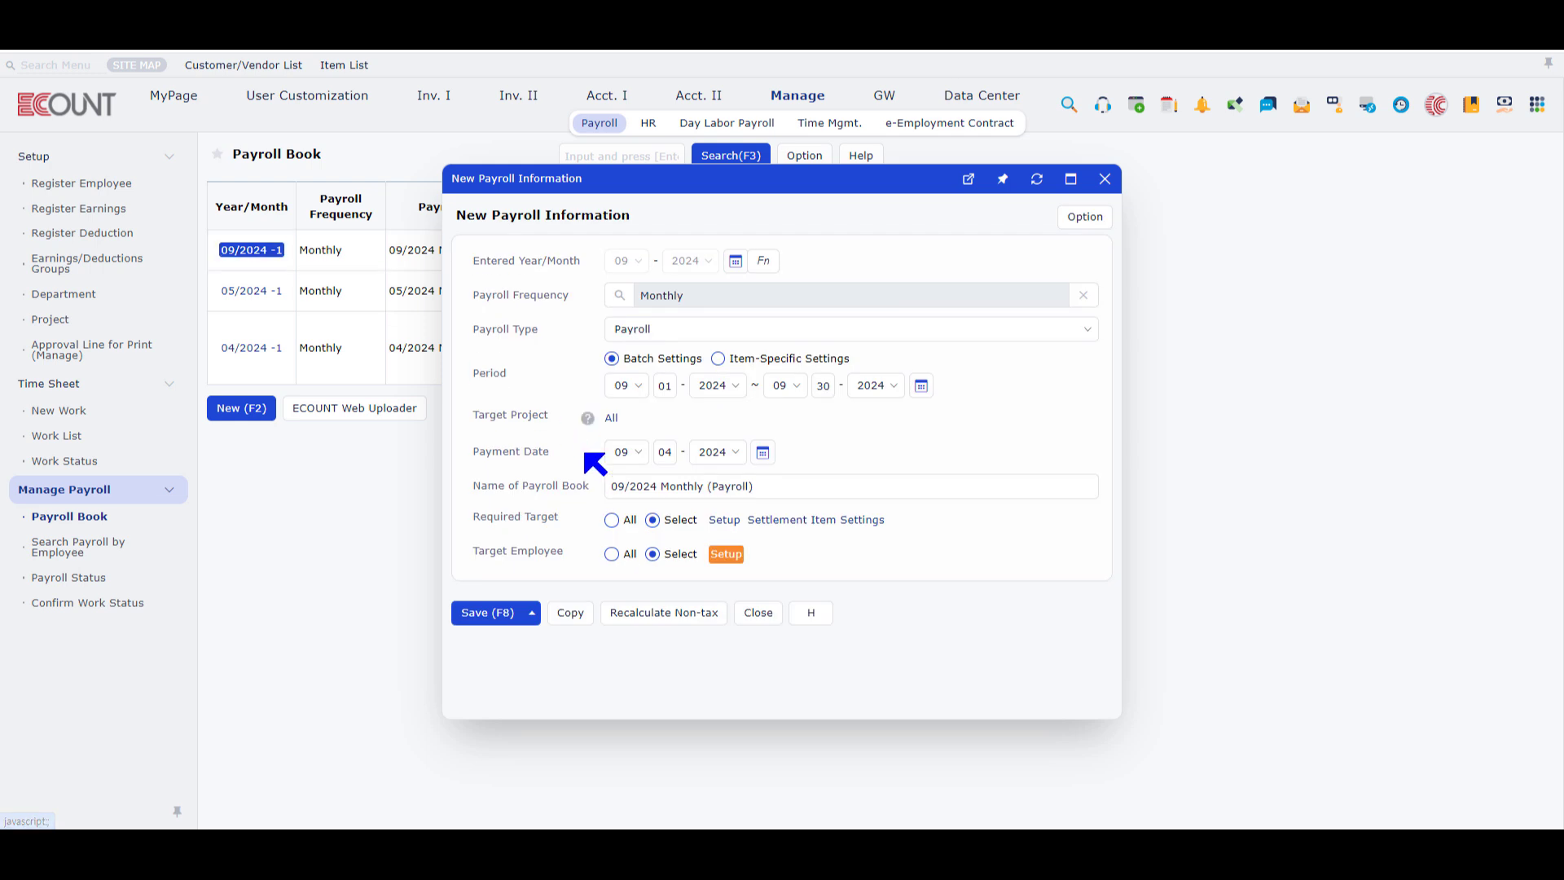
left_click(570, 613)
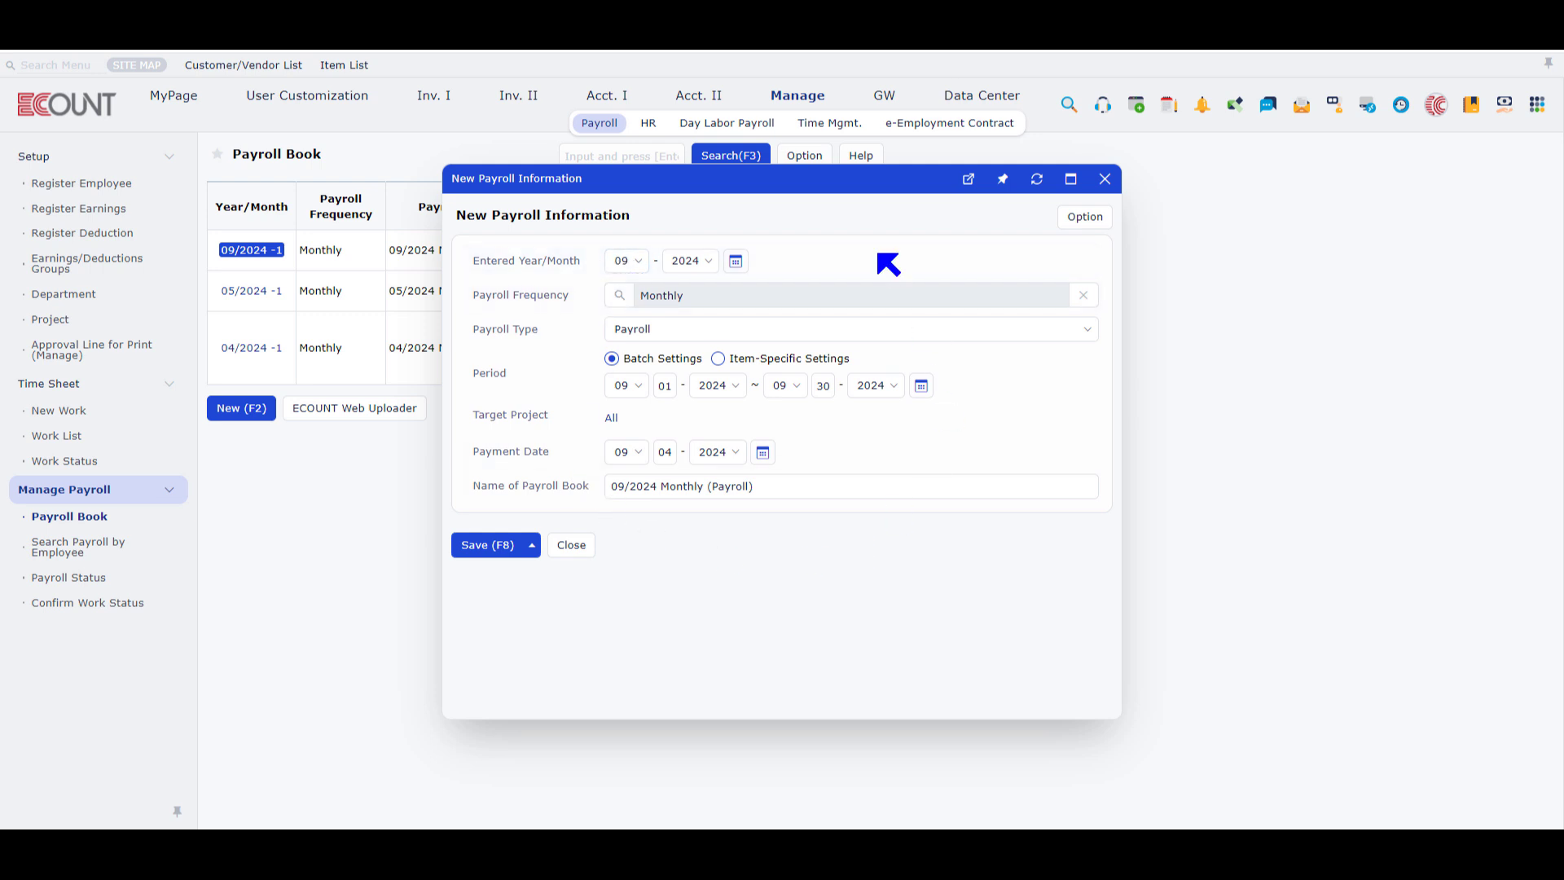
left_click(530, 551)
left_click(637, 260)
left_click(648, 511)
left_click(628, 261)
left_click(636, 528)
left_click(478, 551)
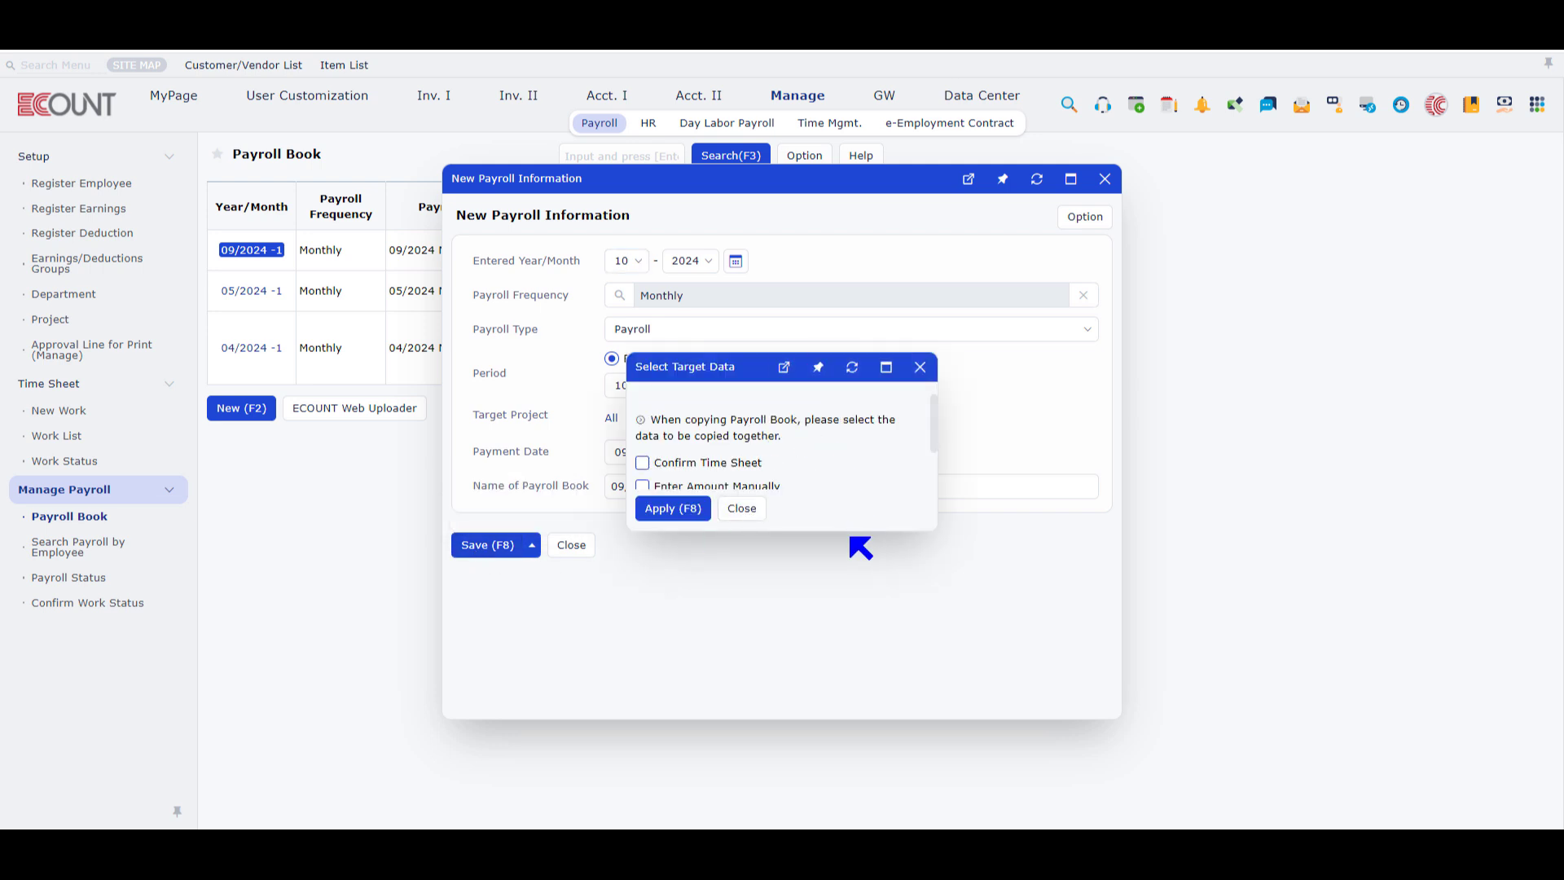
Step: Include Enter Amount Manually and Earnings/Deduction Name in the data copied to the new payroll book, apply, and confirm the notification
left_click_drag(844, 545, 844, 637)
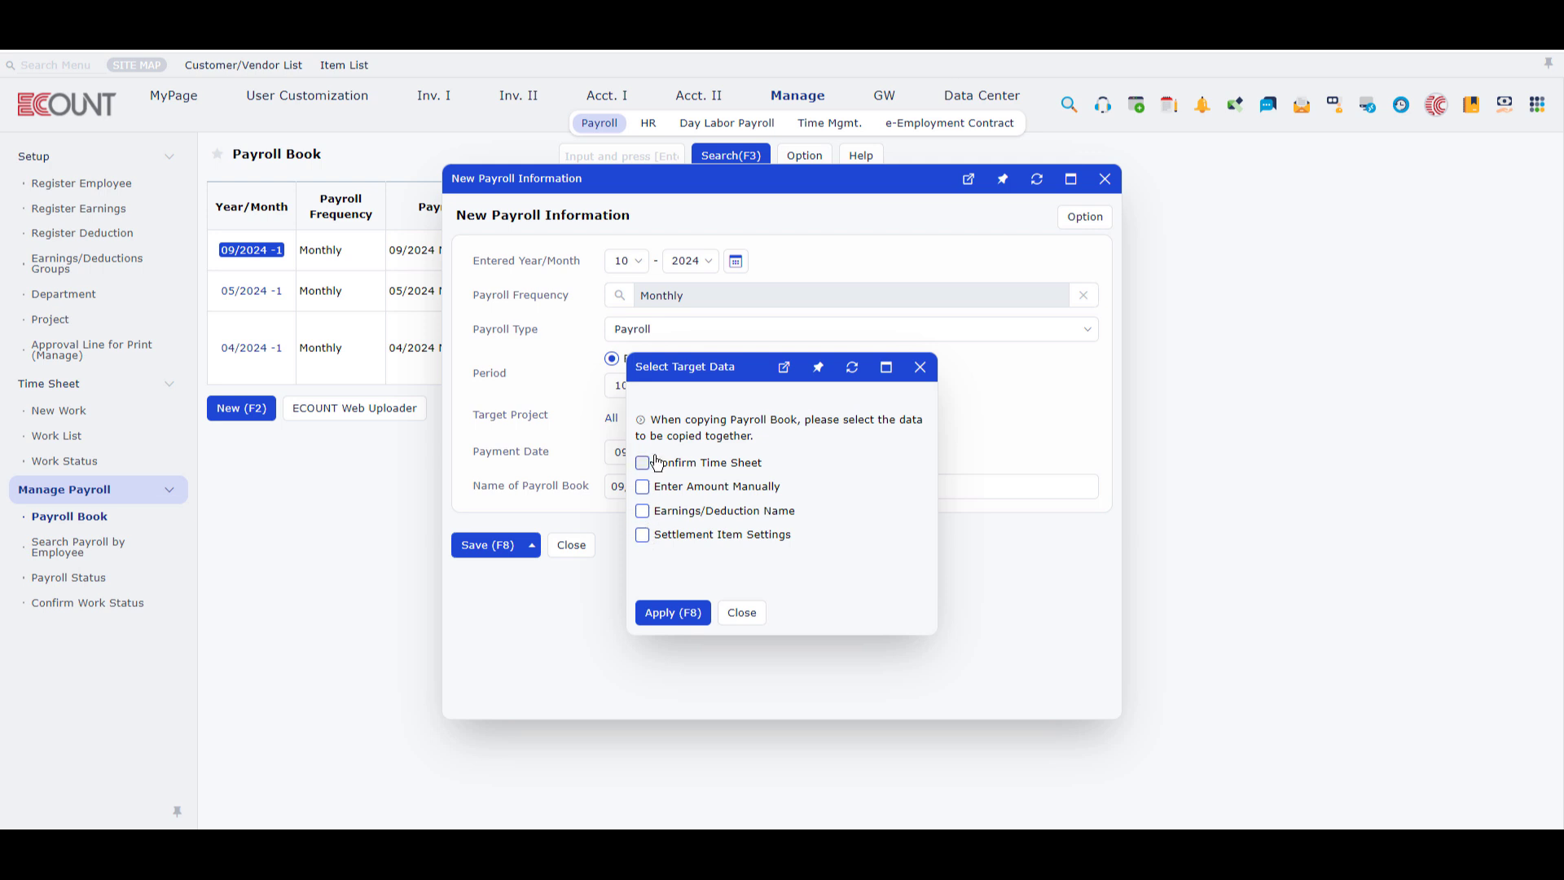
left_click(647, 515)
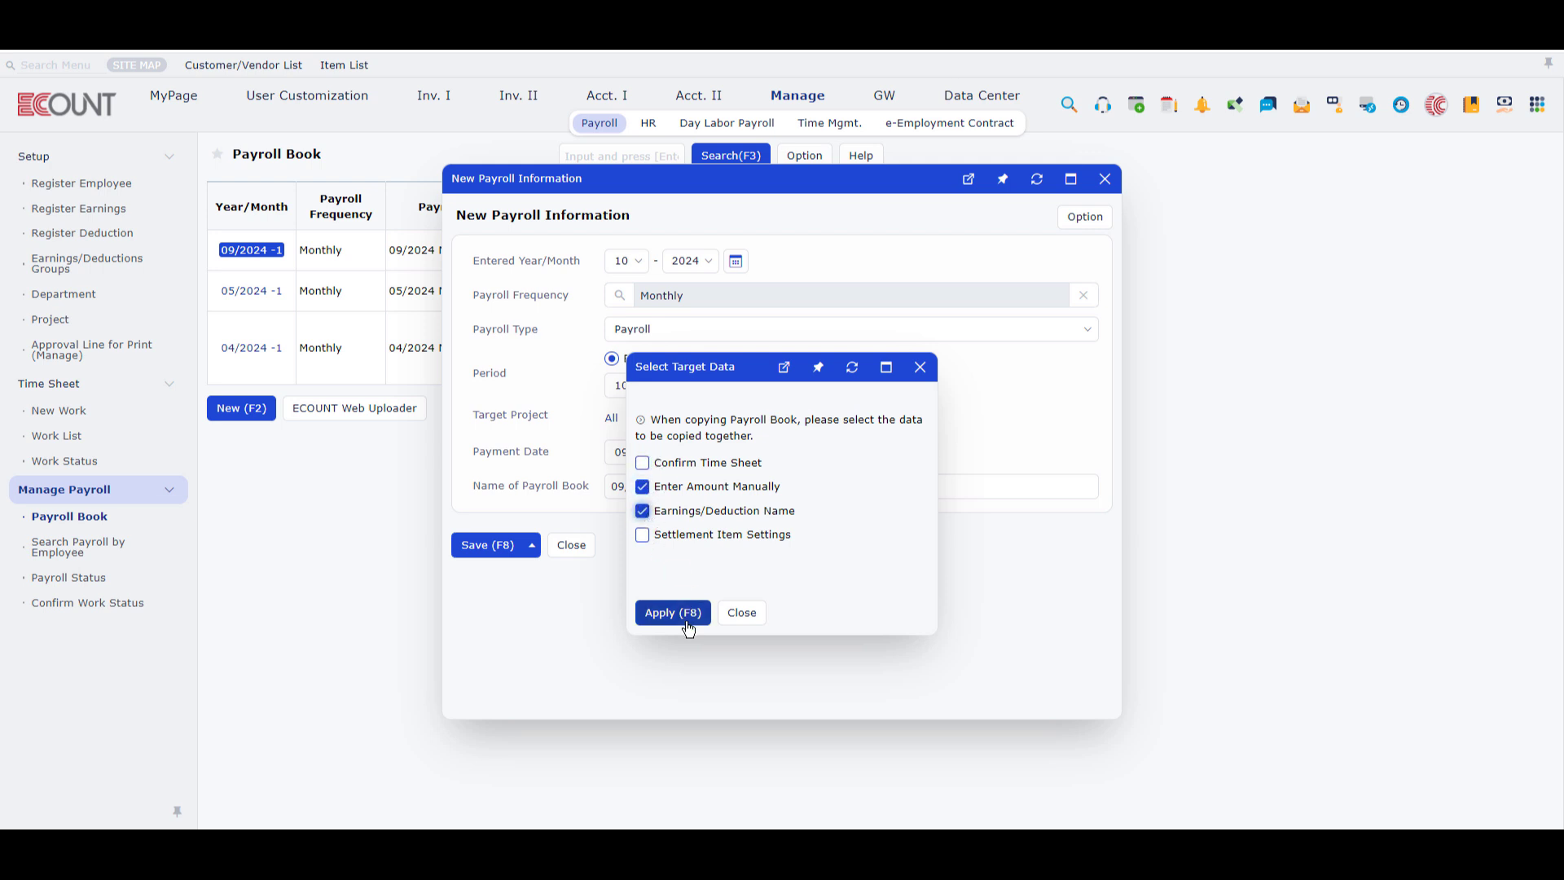
left_click(673, 613)
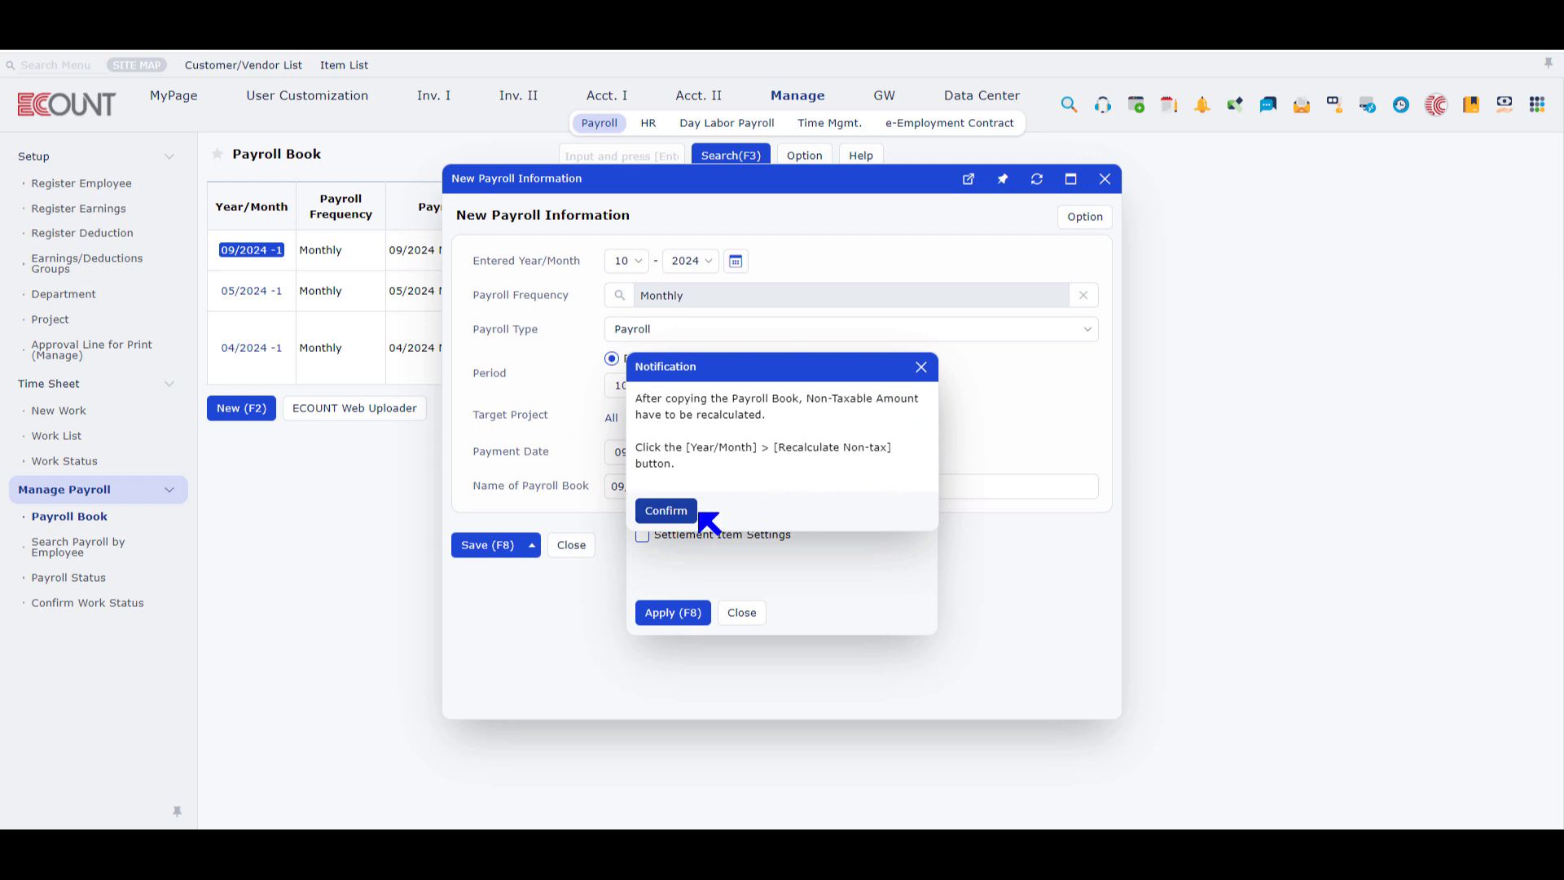
left_click(668, 520)
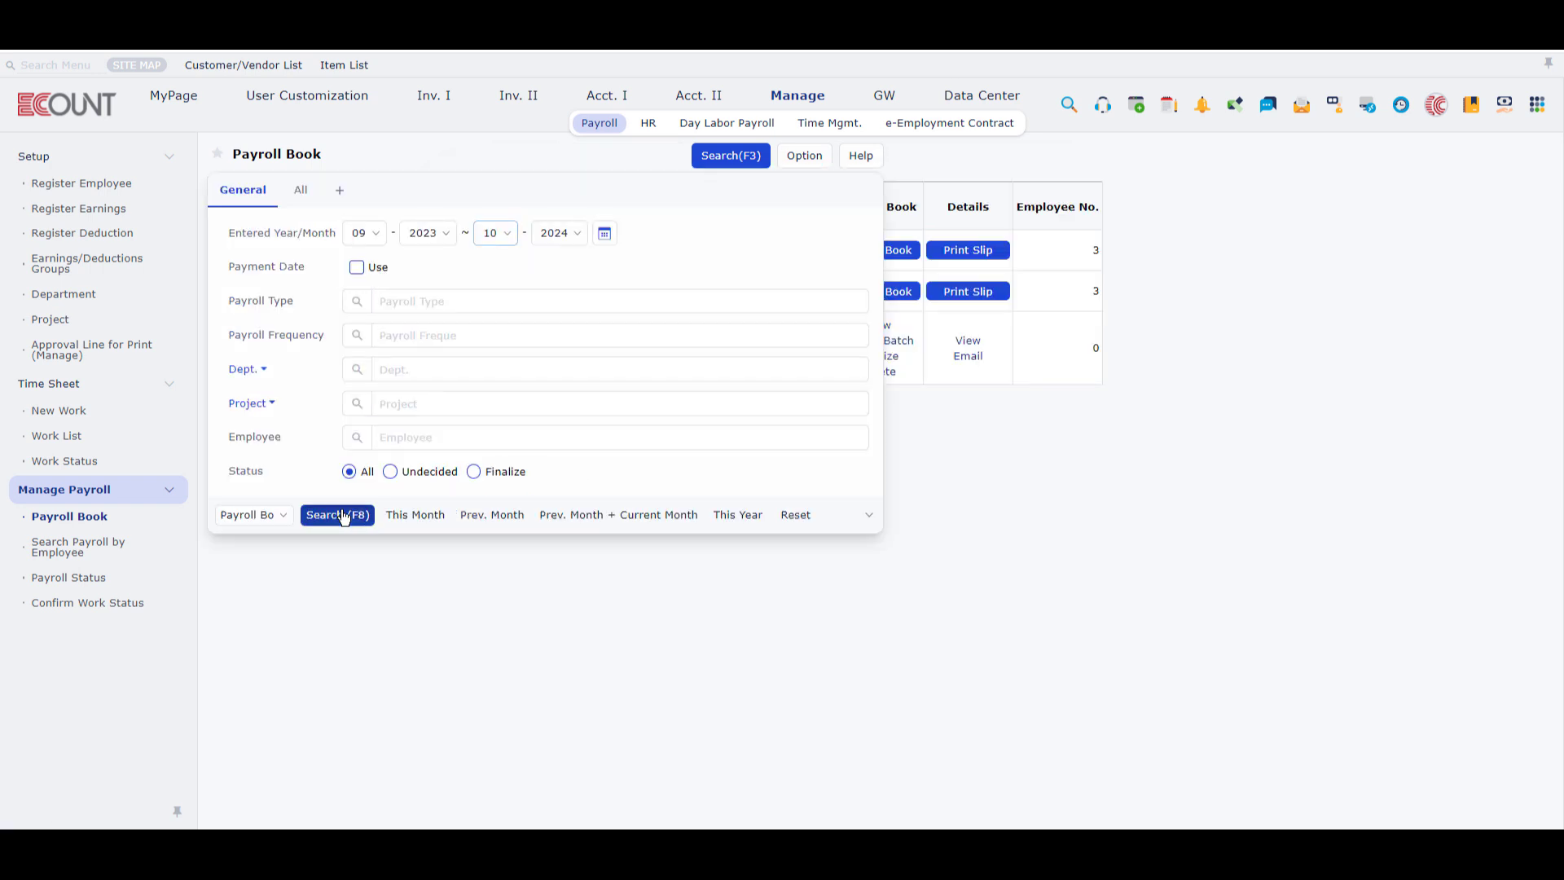
Step: Search payroll books from 09/2023 to 10/2024, review the 10/2024 book's information and its Recalculate Non-tax option, and close it
left_click(339, 514)
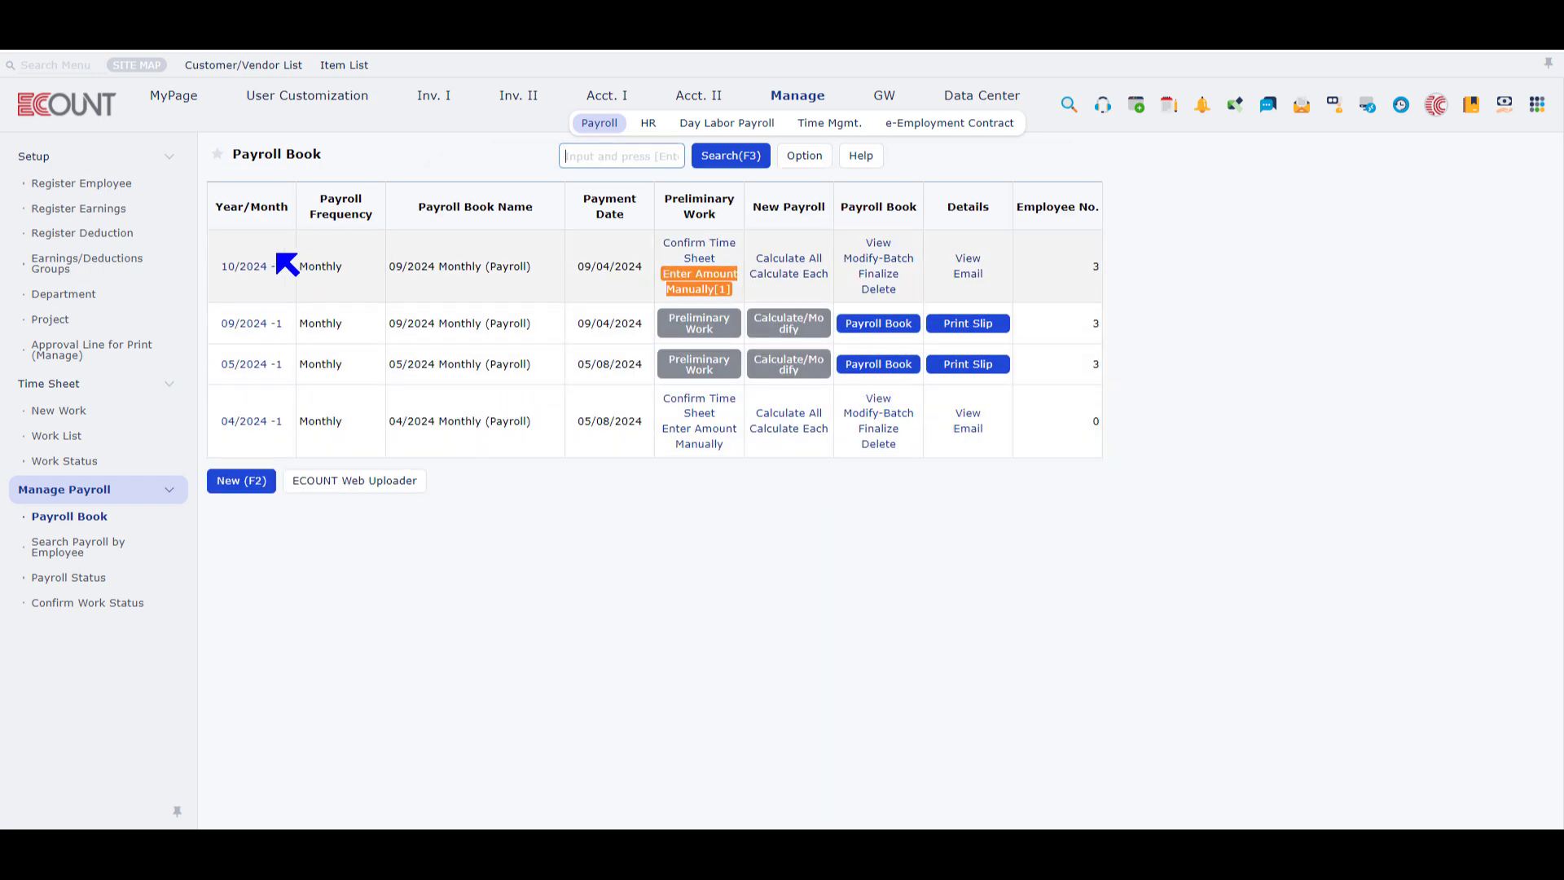
left_click(251, 267)
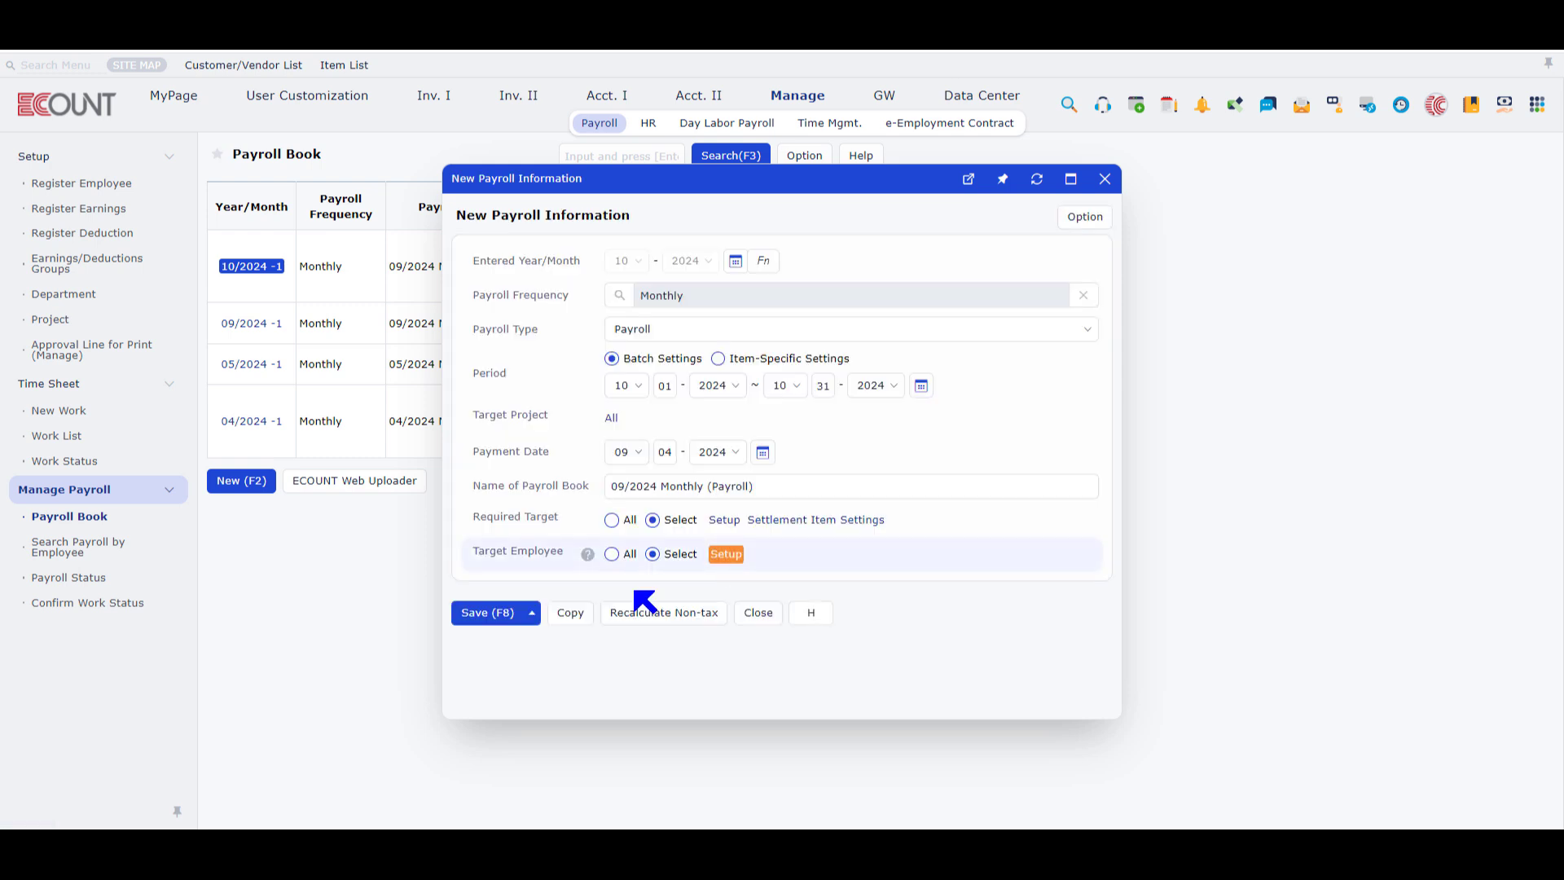
left_click(530, 620)
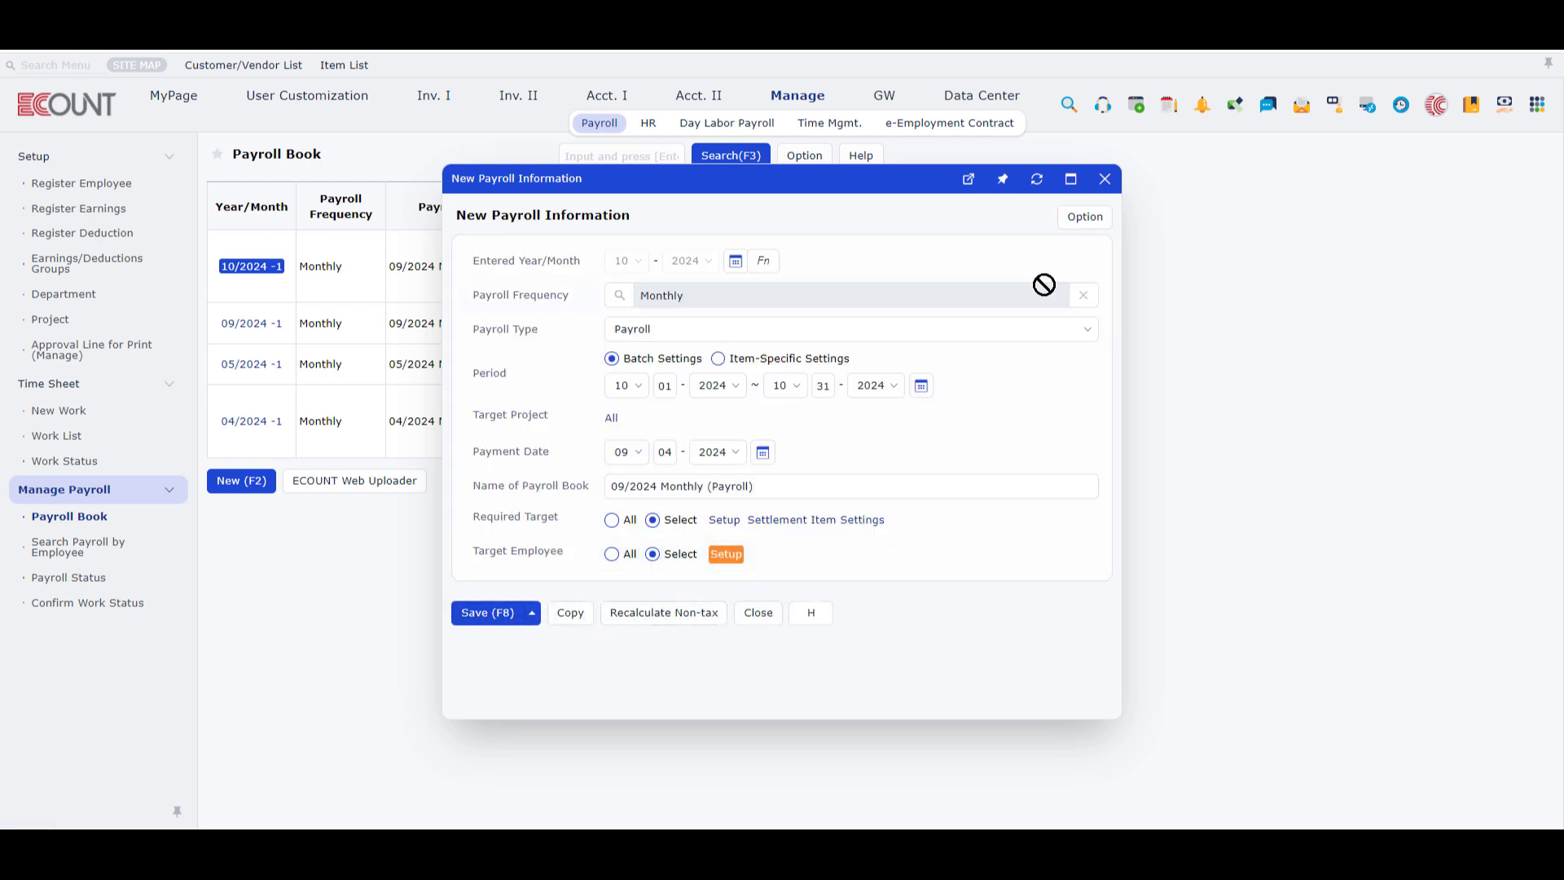
left_click(1104, 179)
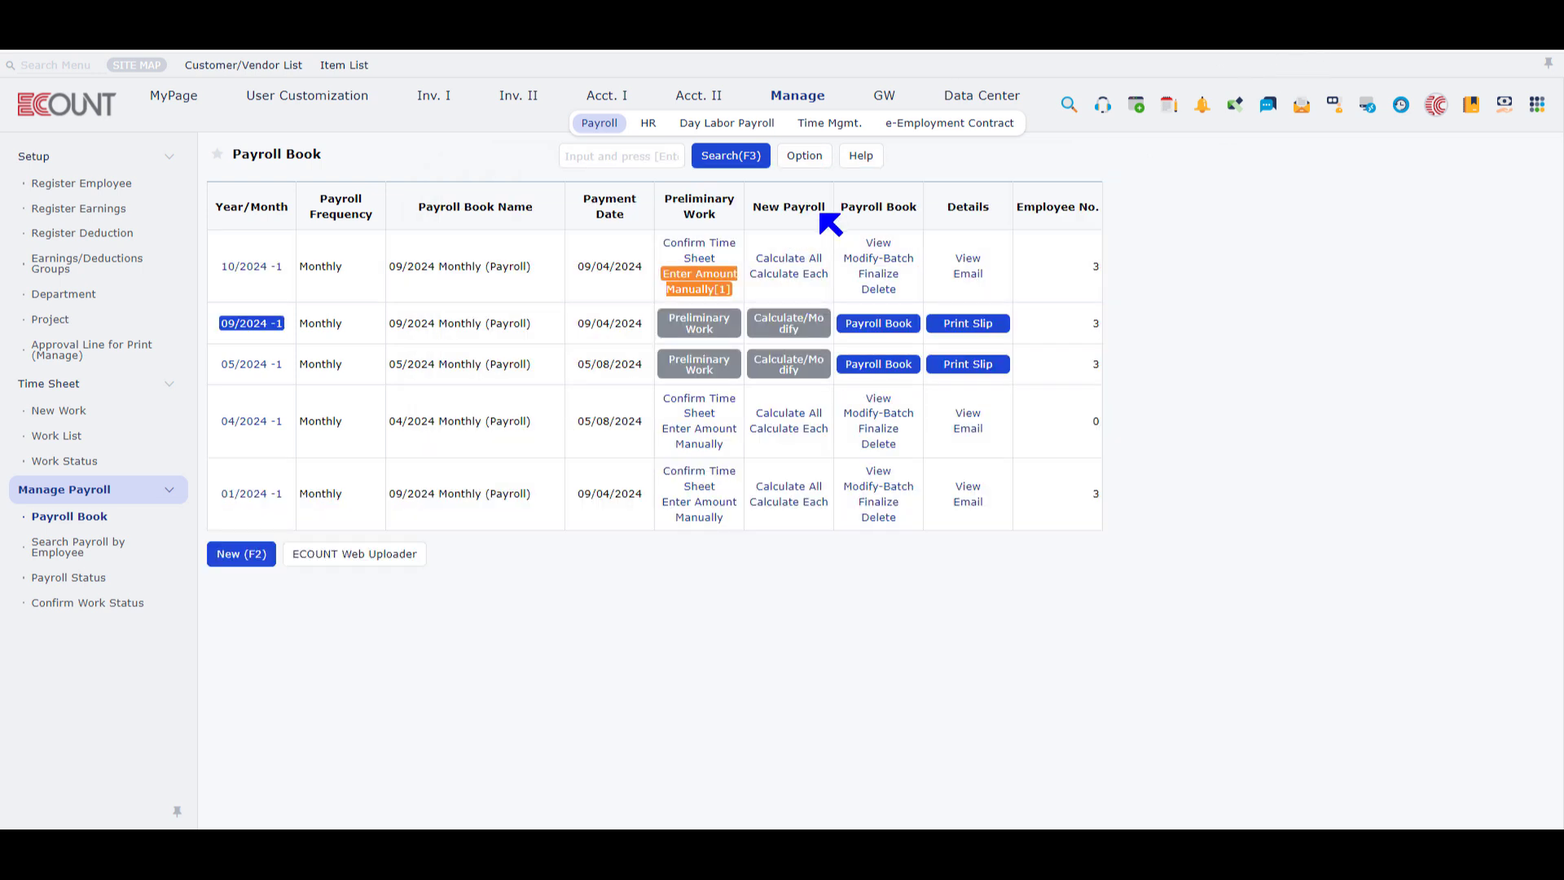
Step: Search the payroll book list for a single employee's payrolls within 09/2023 to 10/2024
left_click(731, 156)
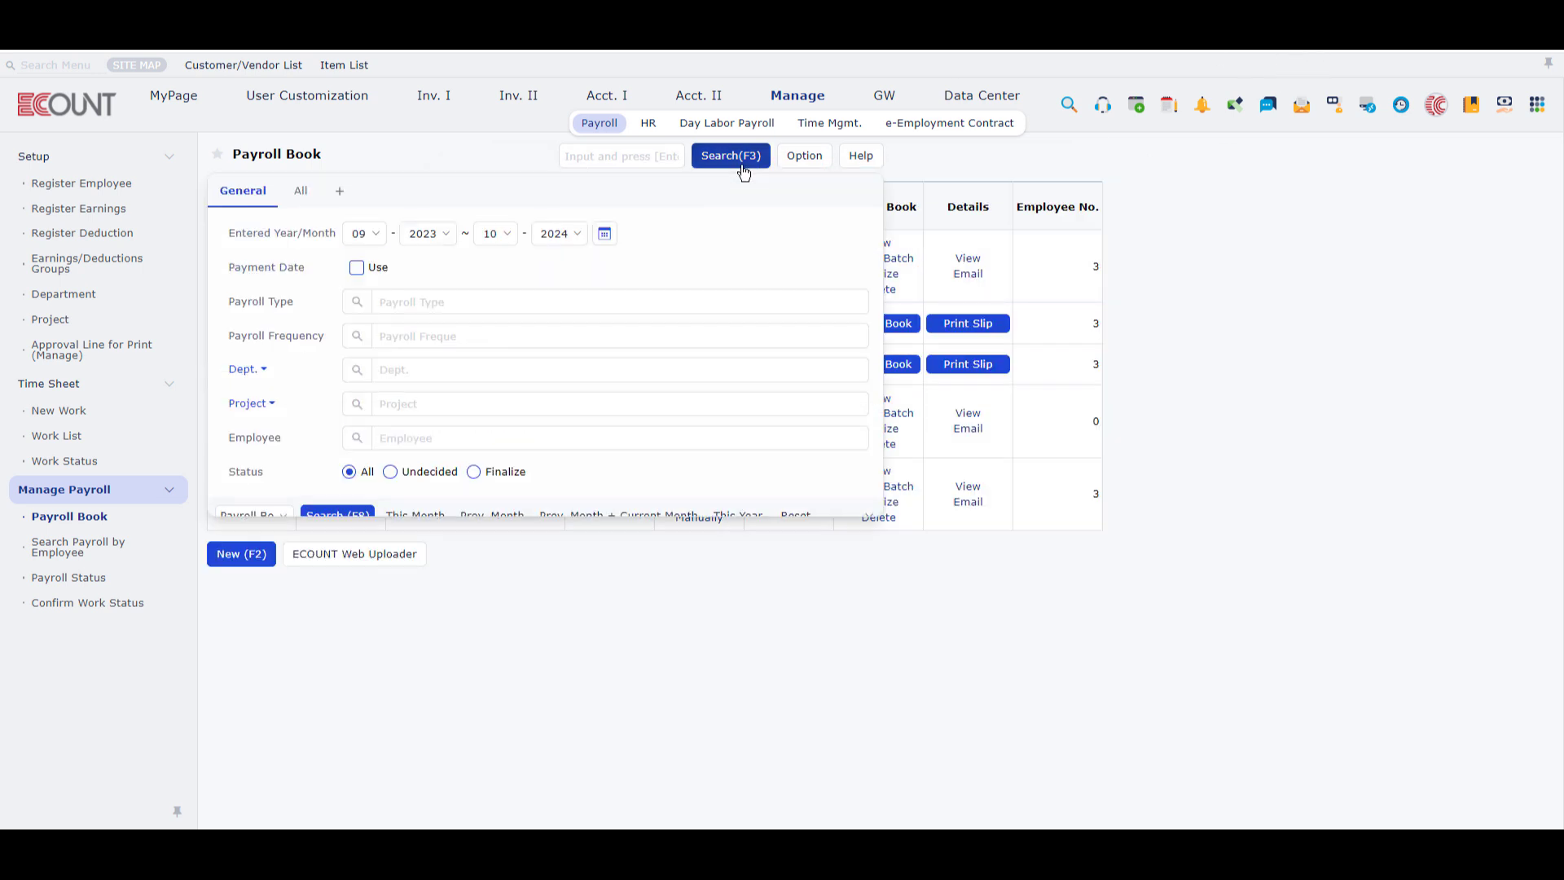
left_click(415, 405)
left_click(416, 378)
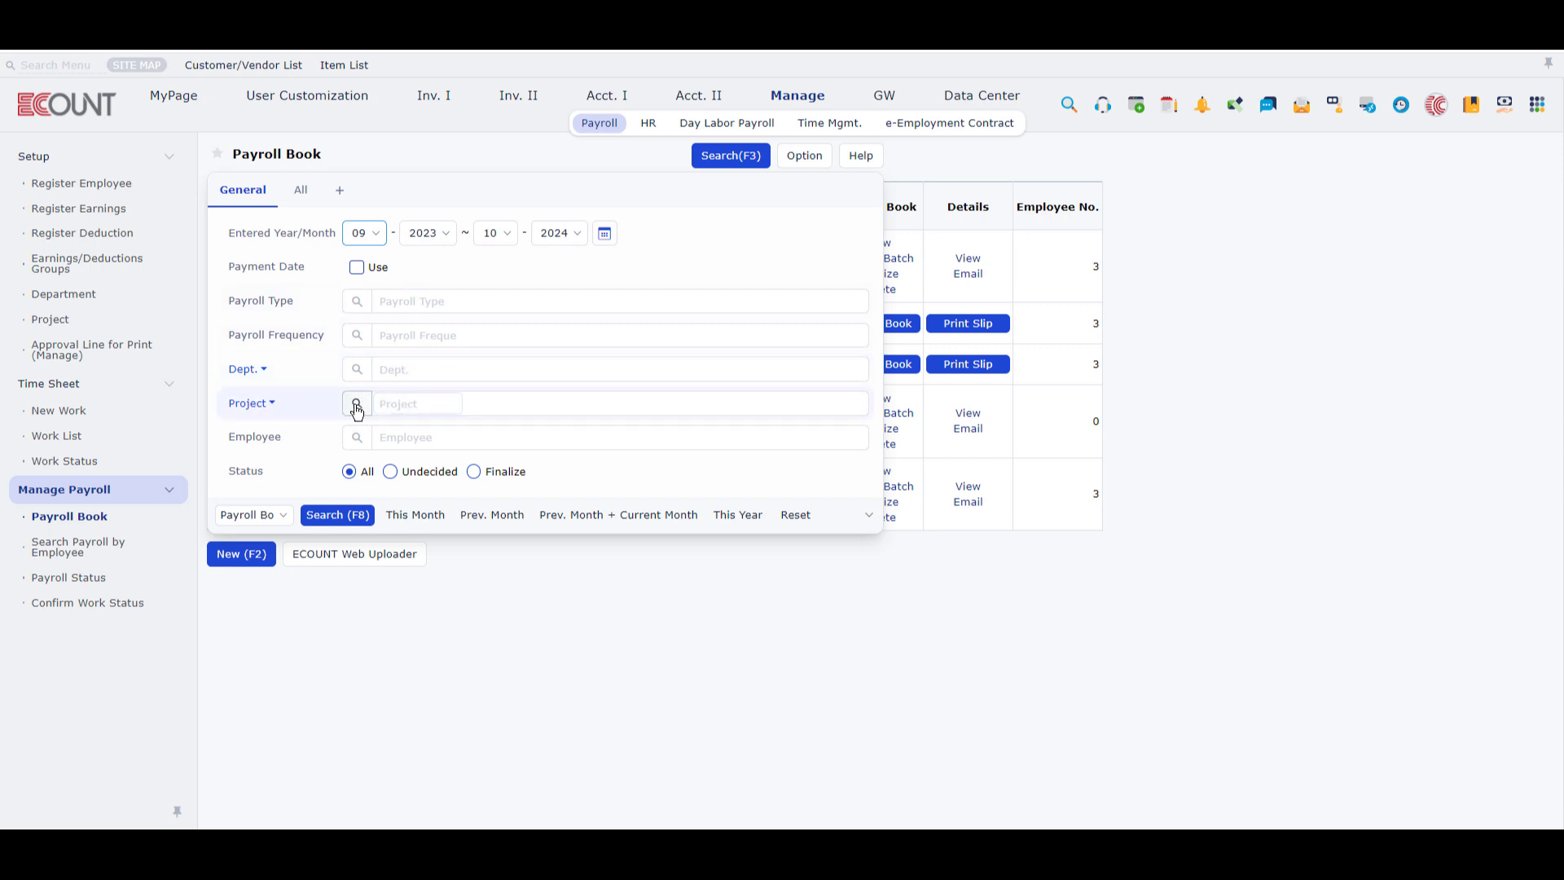
left_click(358, 440)
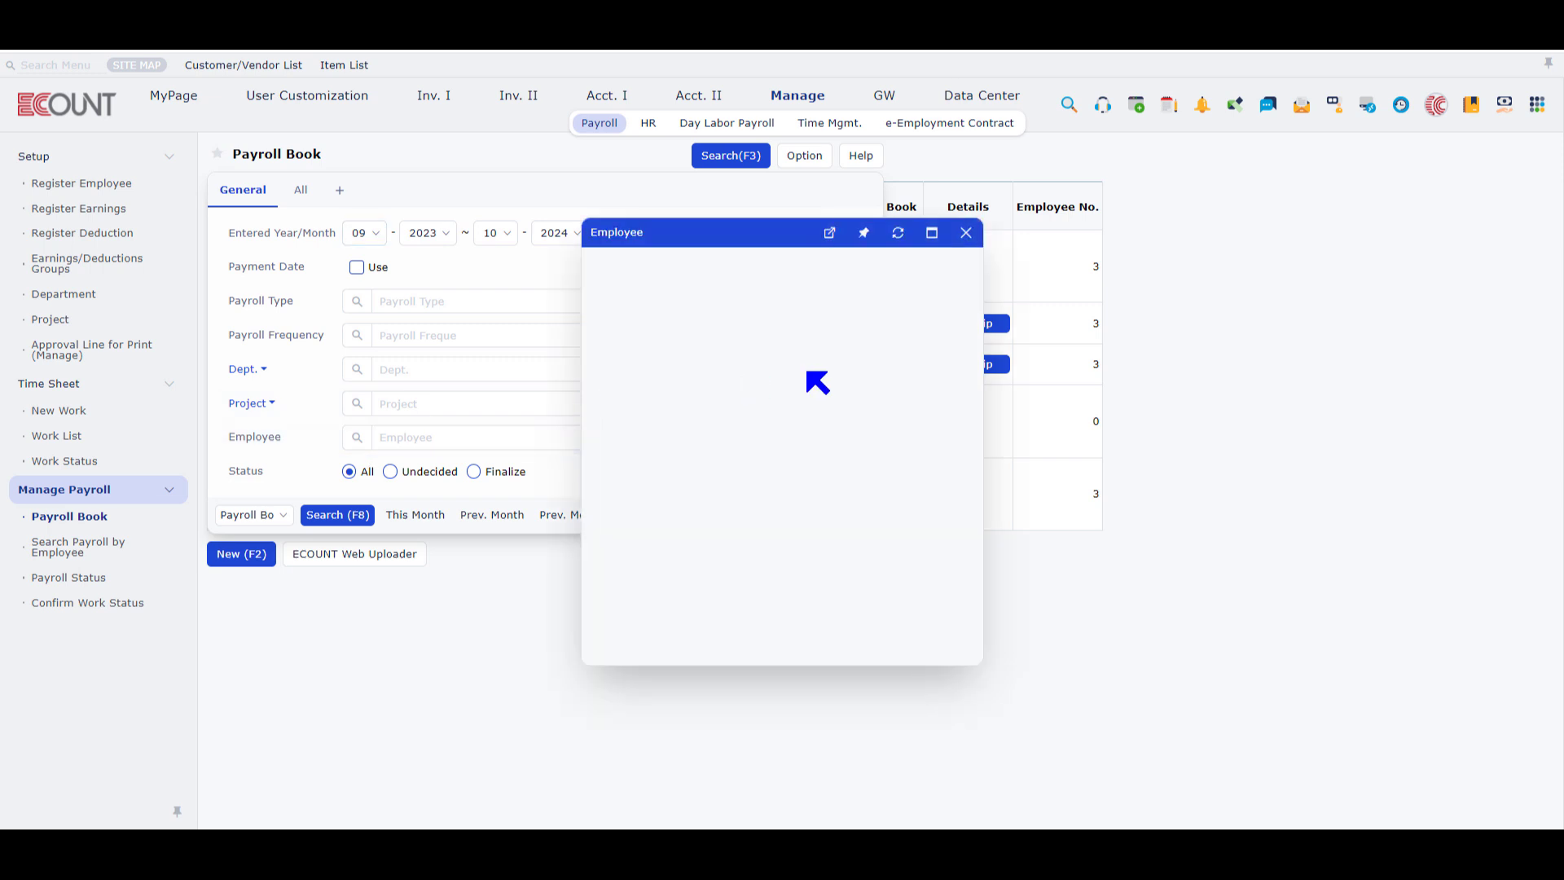
left_click(584, 399)
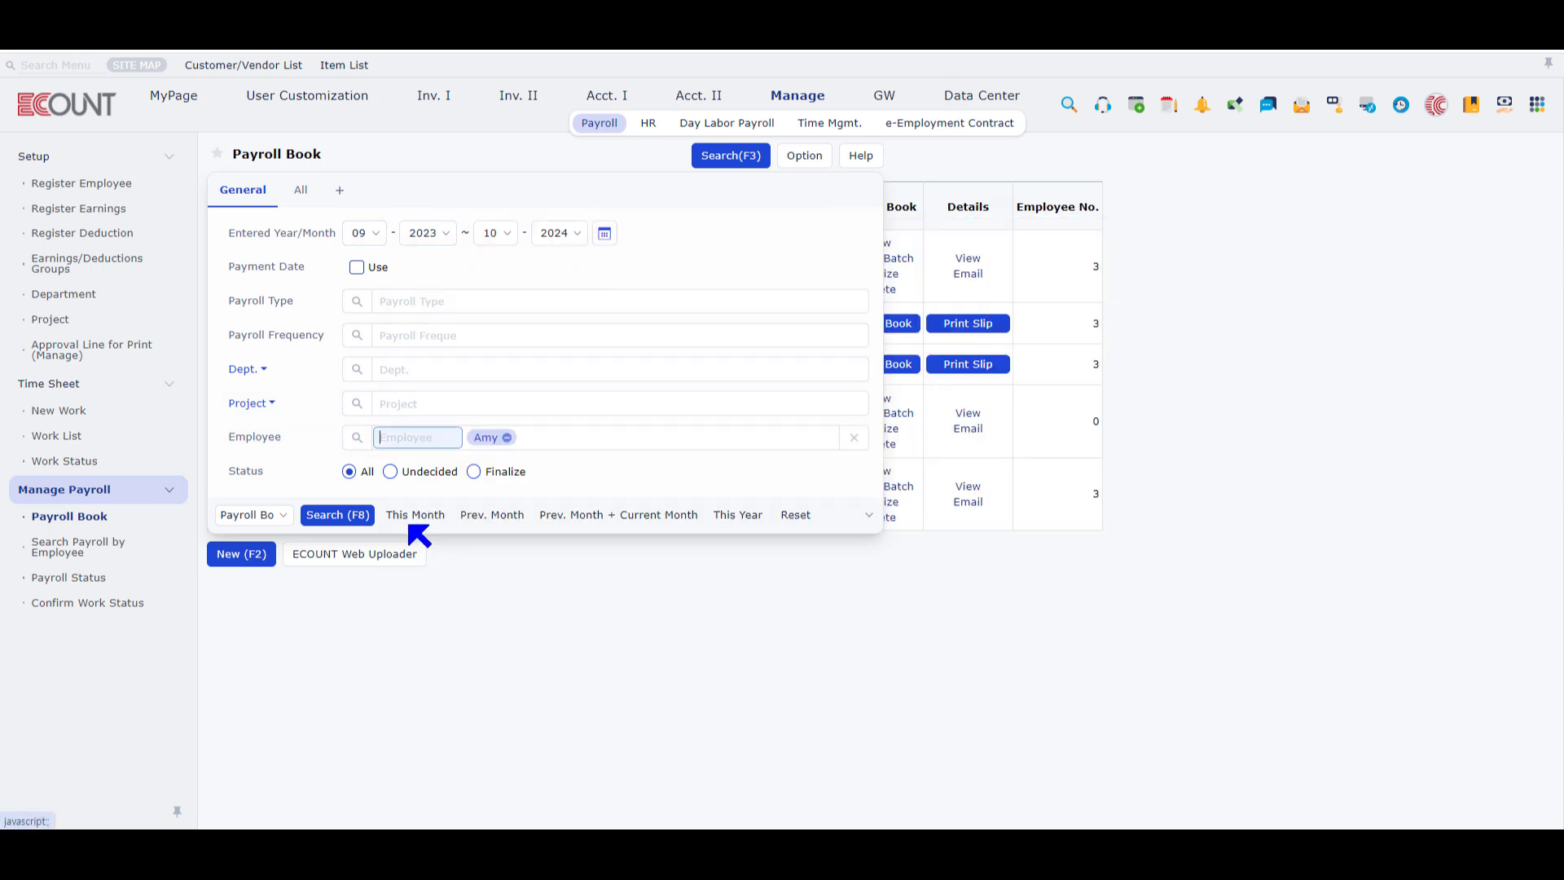
left_click(359, 516)
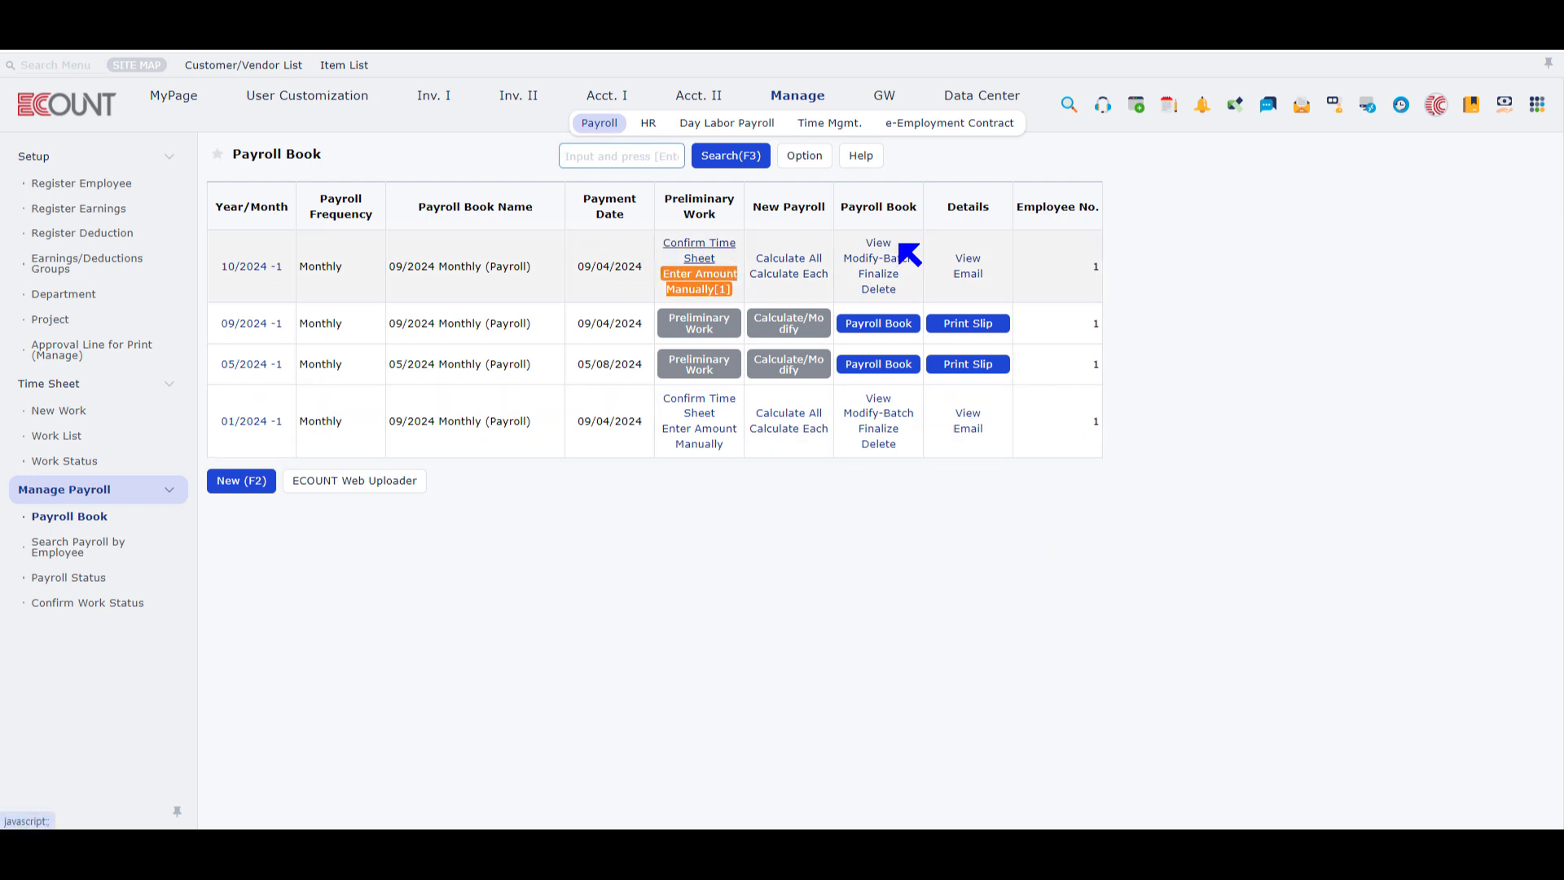
Step: View the employee's earnings, deductions and net amount in the 10/2024 payroll book, then close the report
left_click(886, 244)
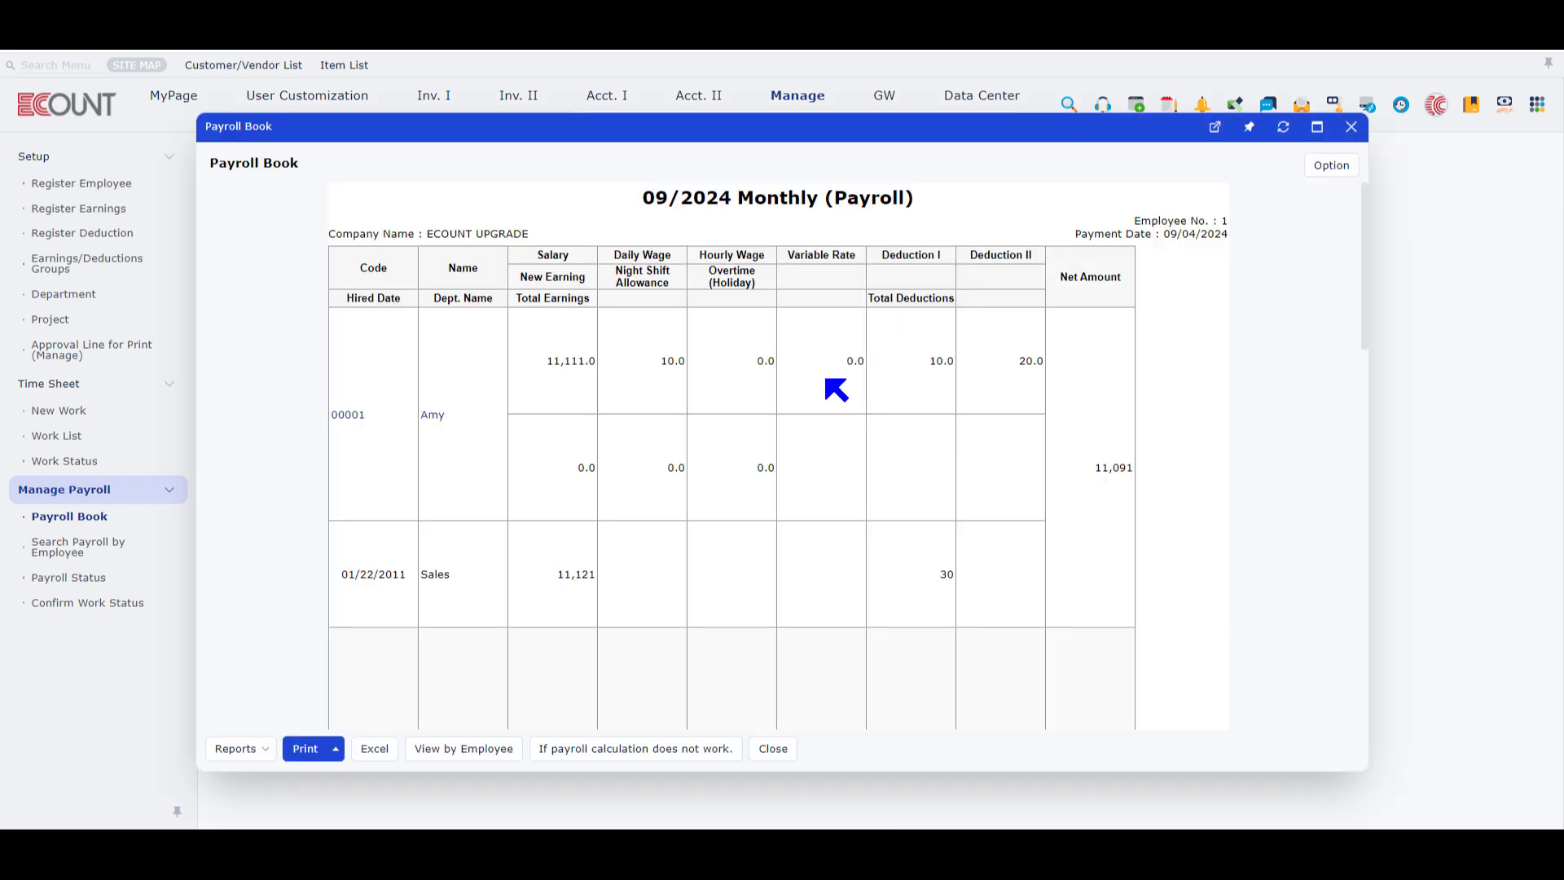
scroll(687, 489, "down", 3)
scroll(552, 440, "up", 2)
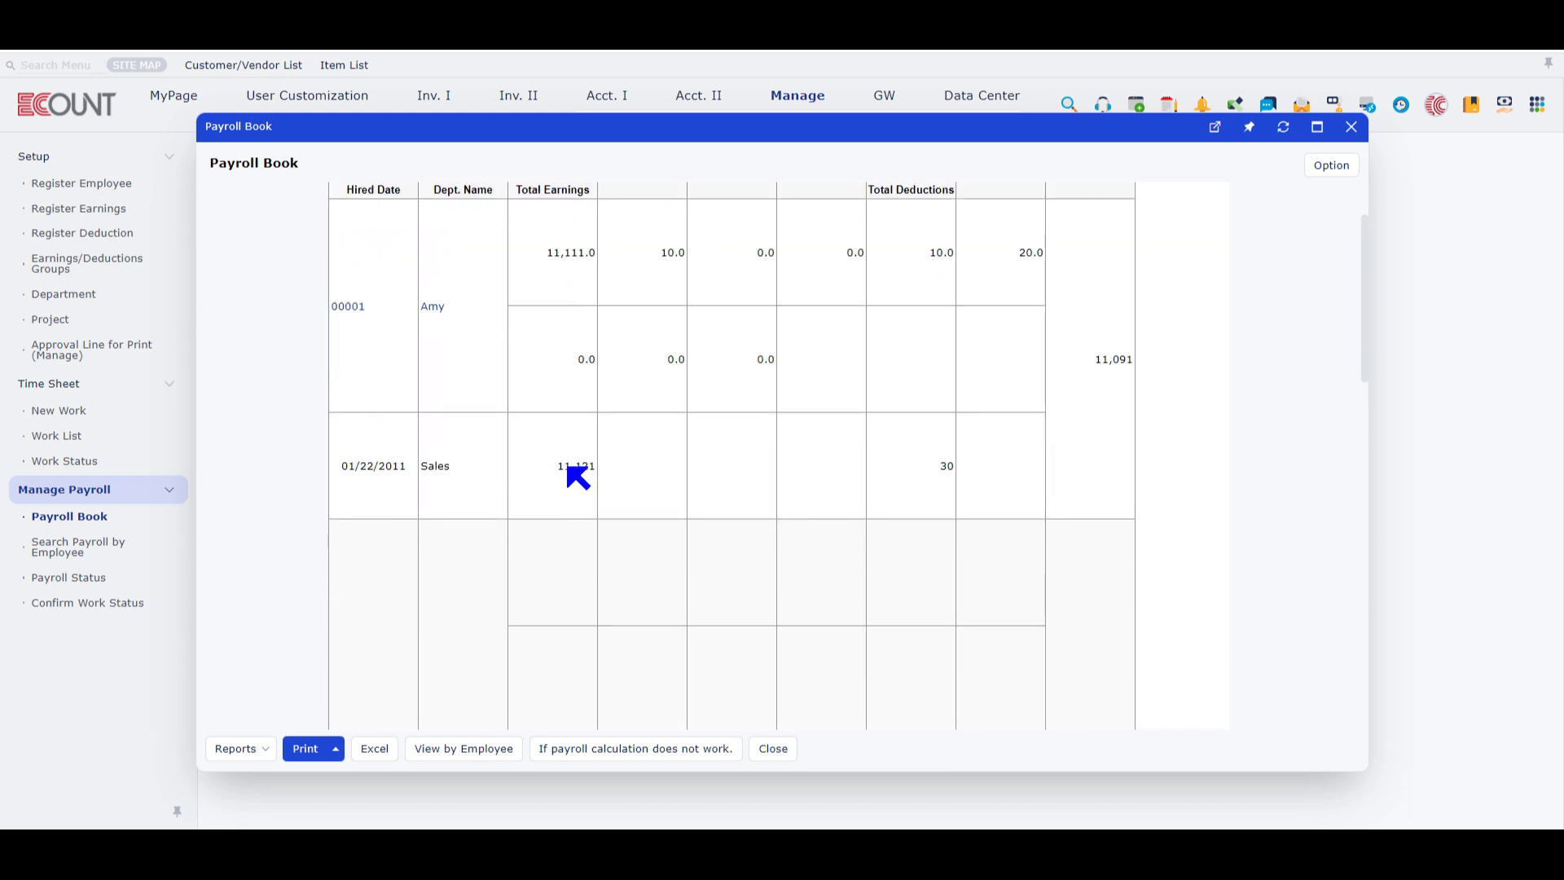
left_click(1350, 126)
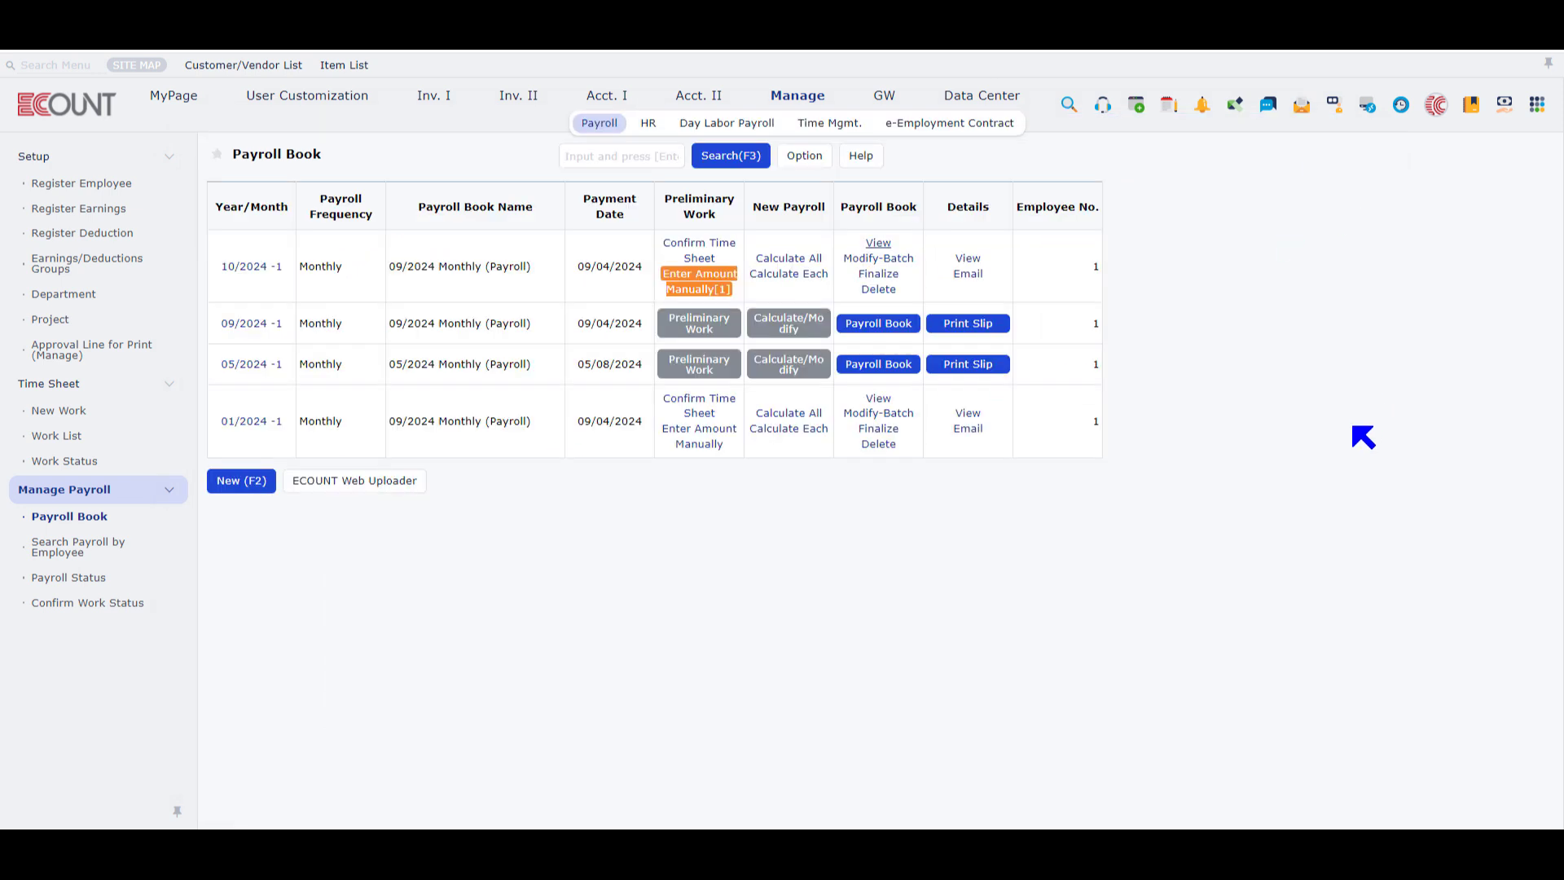